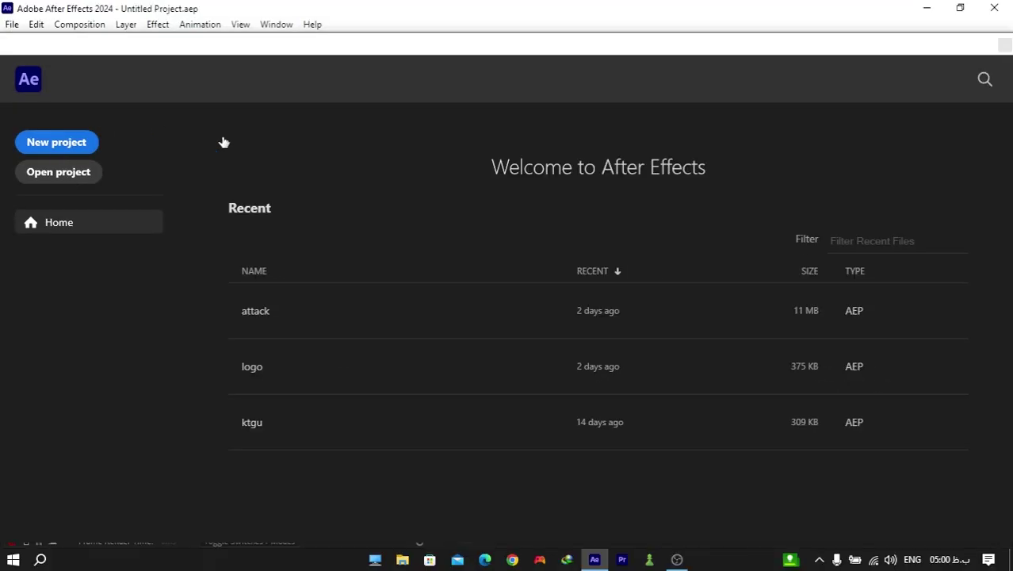
# Step: Open the recent project named attack
pyautogui.click(56, 175)
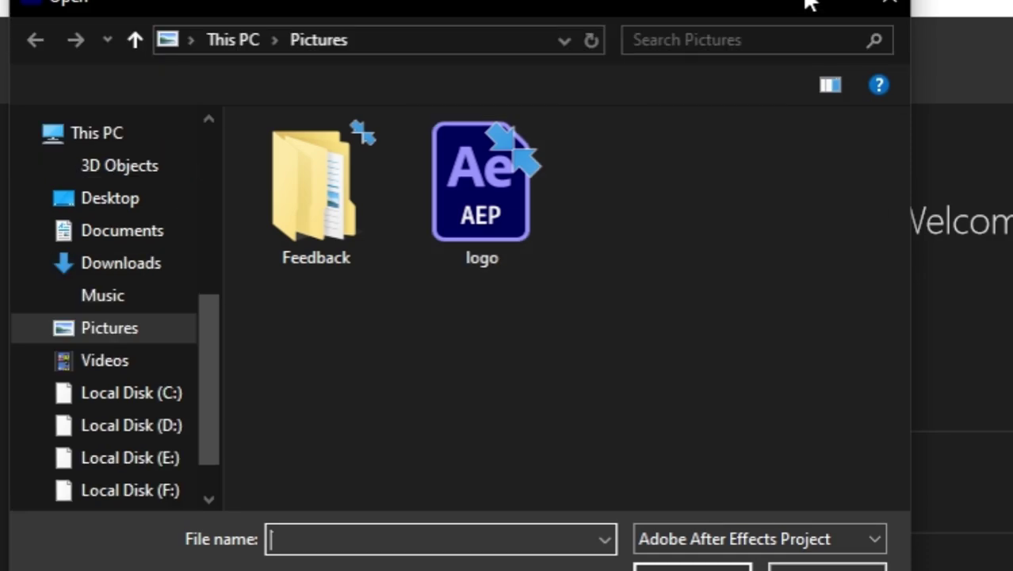
pyautogui.click(890, 2)
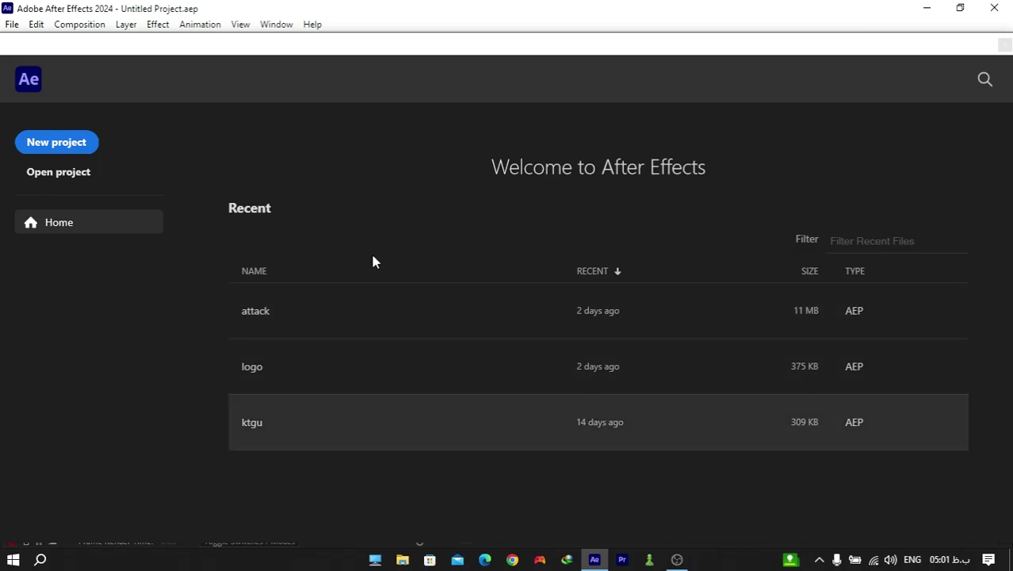
pyautogui.click(263, 304)
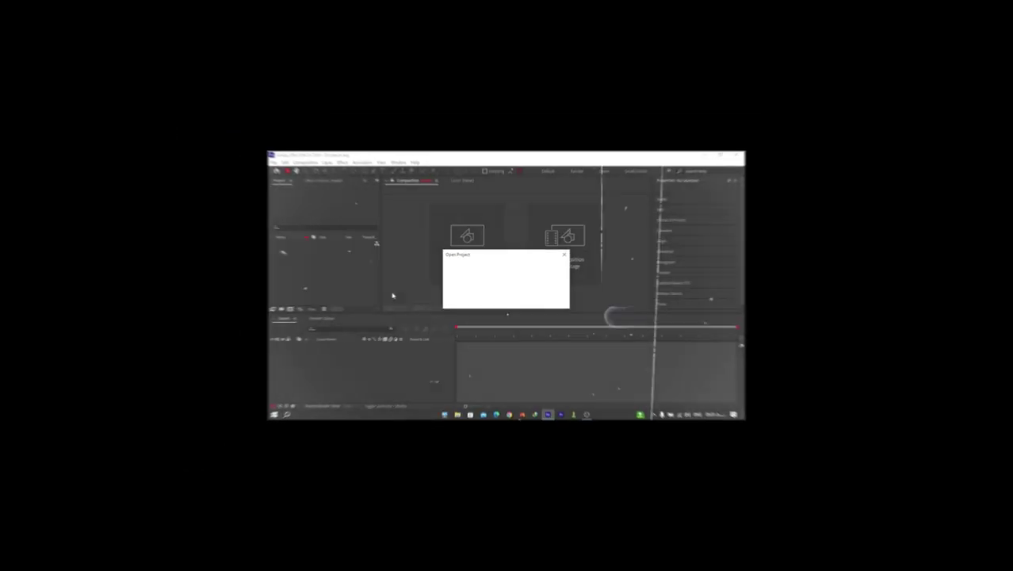
# Step: Look through the attack project's timeline layers, the Home screen and the selected layer's transform properties
pyautogui.scroll(3, 560, 321)
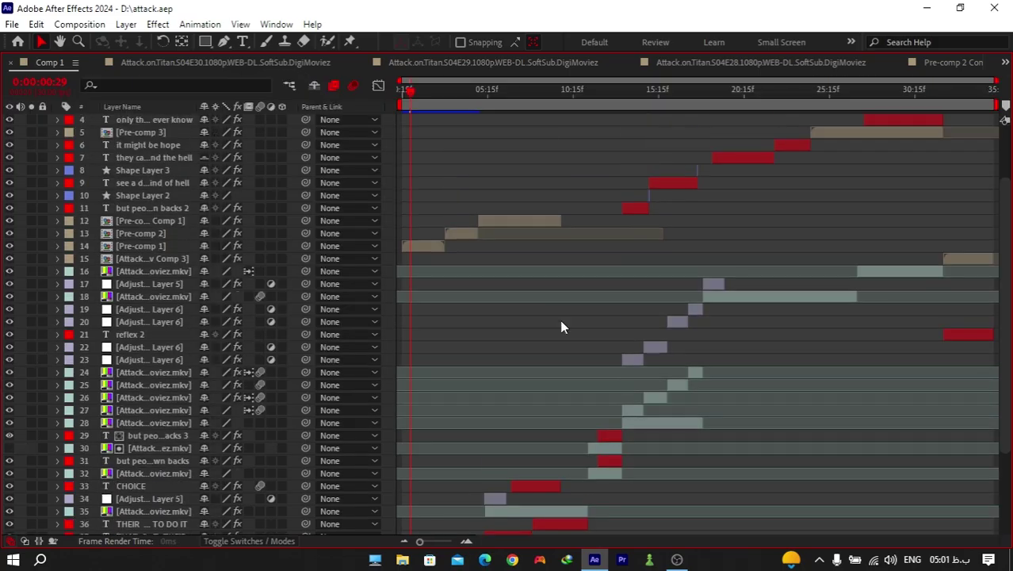
pyautogui.scroll(-6, 557, 319)
pyautogui.doubleClick(45, 63)
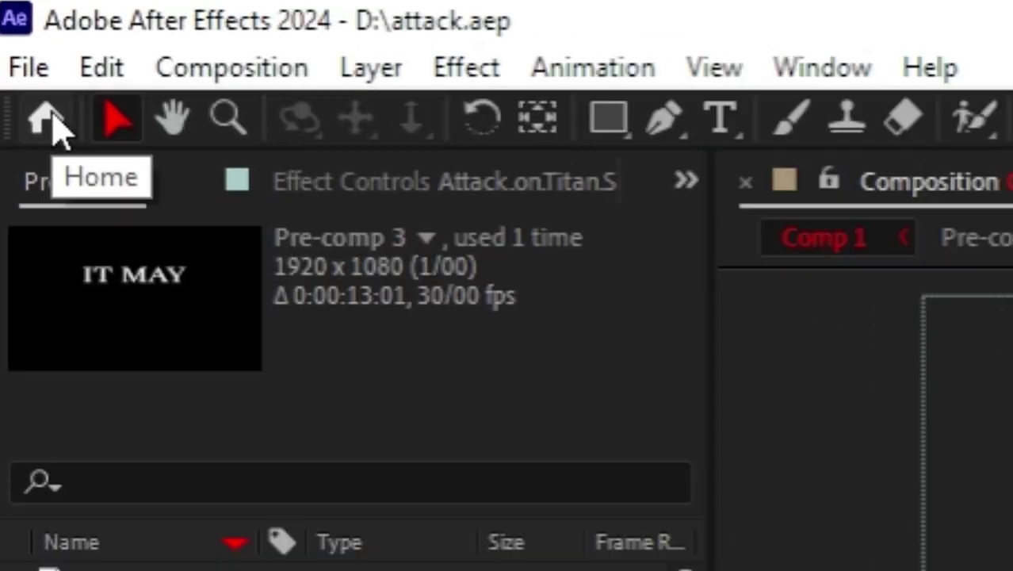
pyautogui.click(49, 119)
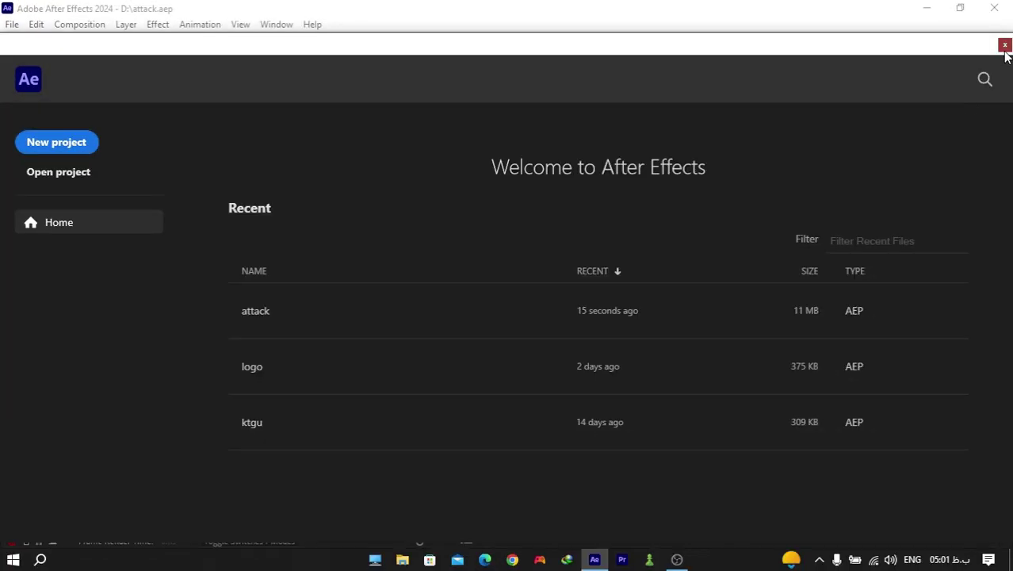
pyautogui.click(1004, 45)
pyautogui.moveTo(502, 408); pyautogui.dragTo(513, 403)
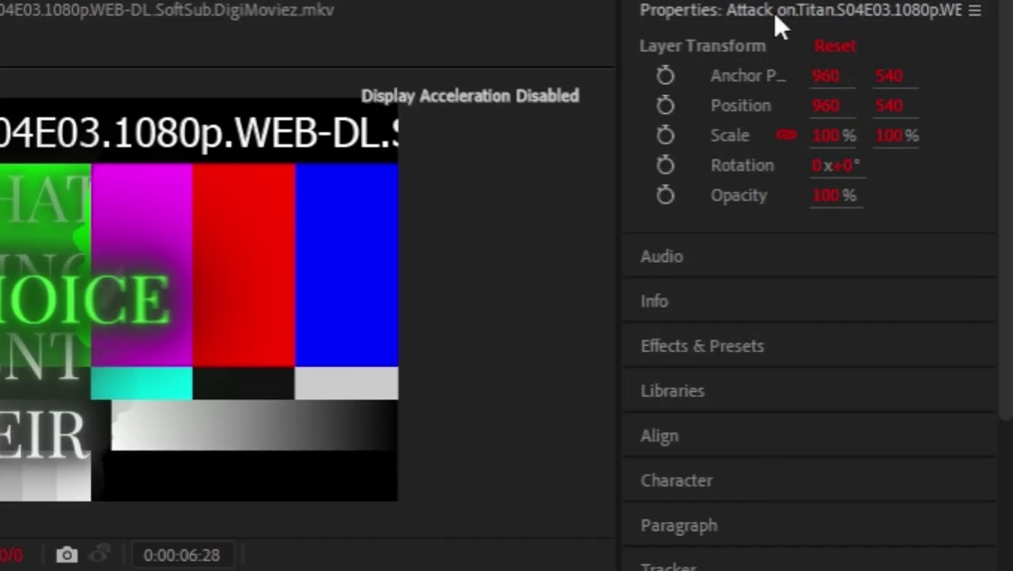
pyautogui.click(776, 14)
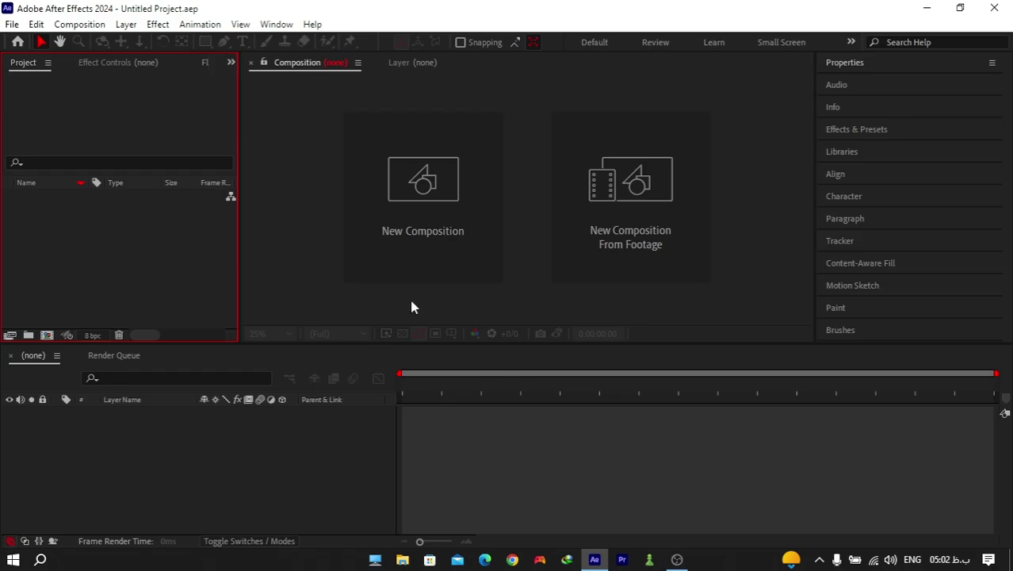
# Step: Create a new composition from the footage file attack 1.mp4
pyautogui.click(682, 199)
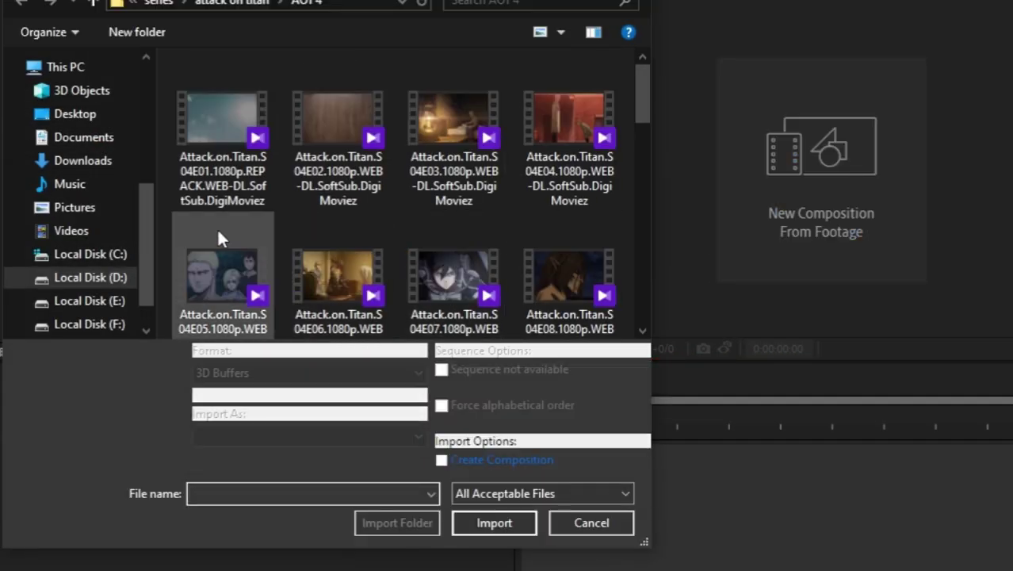
pyautogui.click(87, 278)
pyautogui.scroll(-2, 373, 218)
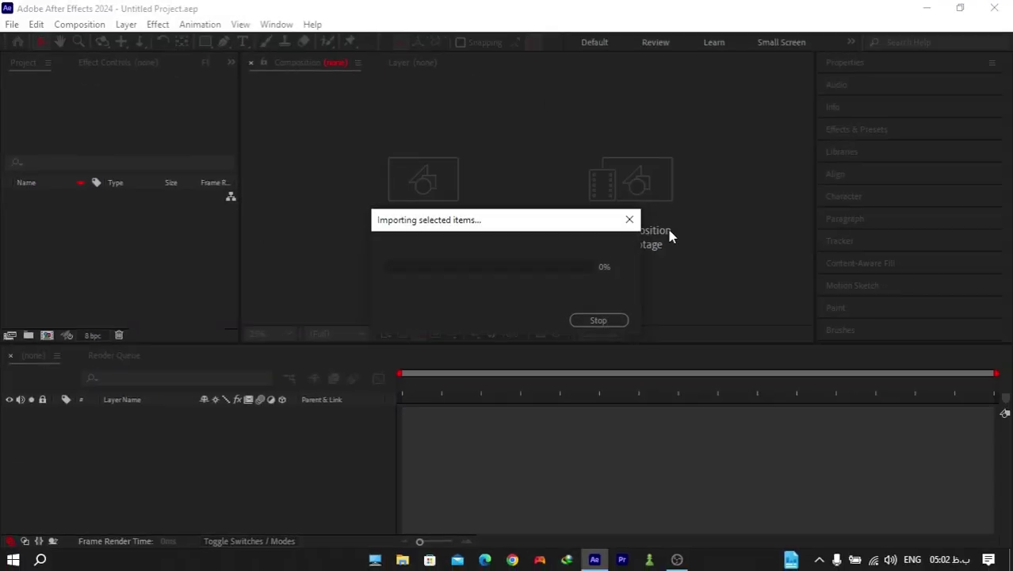
pyautogui.click(668, 230)
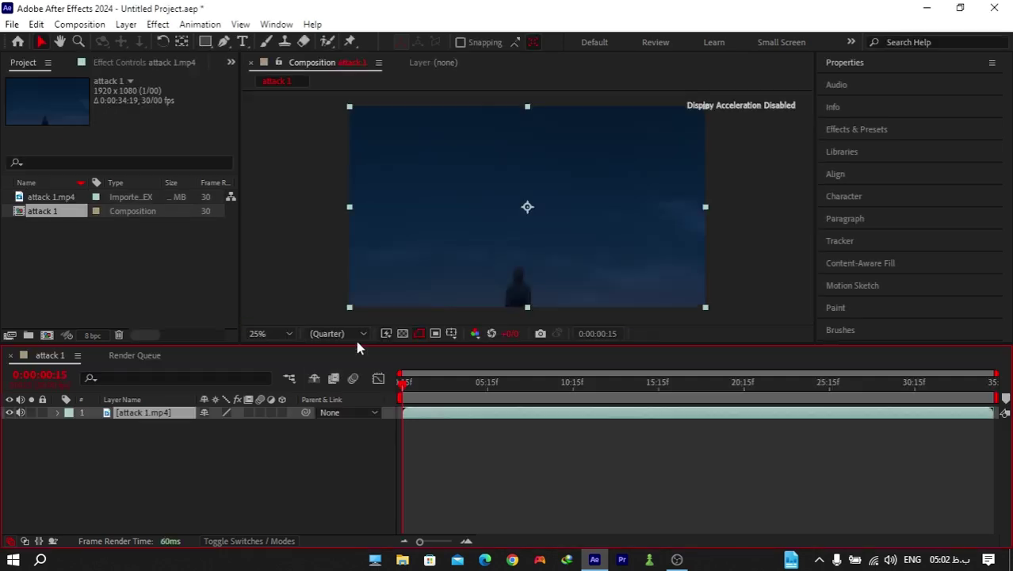
# Step: Scrub the attack 1 composition to 0:00:02:03 and examine its composition settings
pyautogui.moveTo(421, 387); pyautogui.dragTo(430, 386)
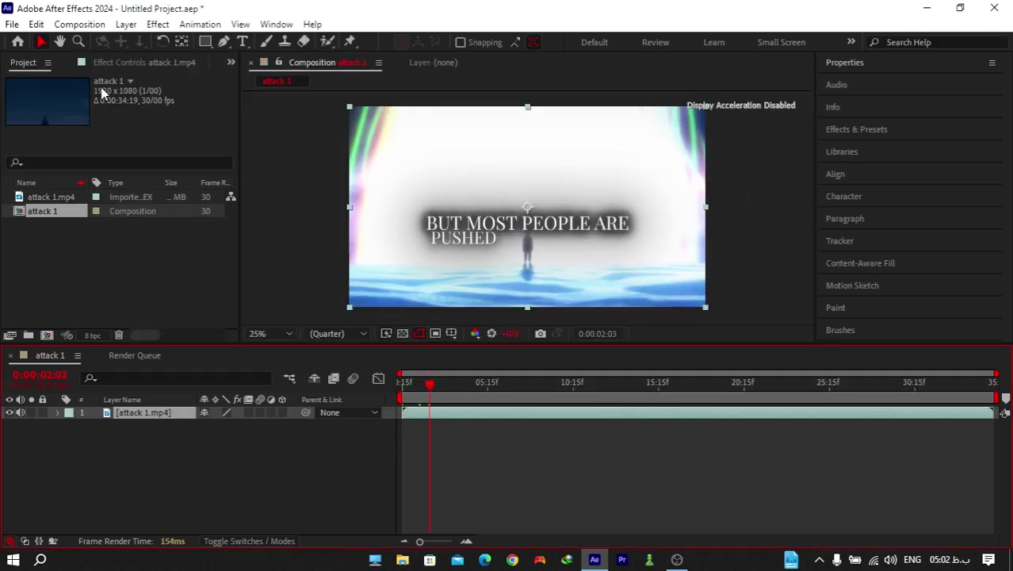
pyautogui.hotkey('ctrl', 'k')
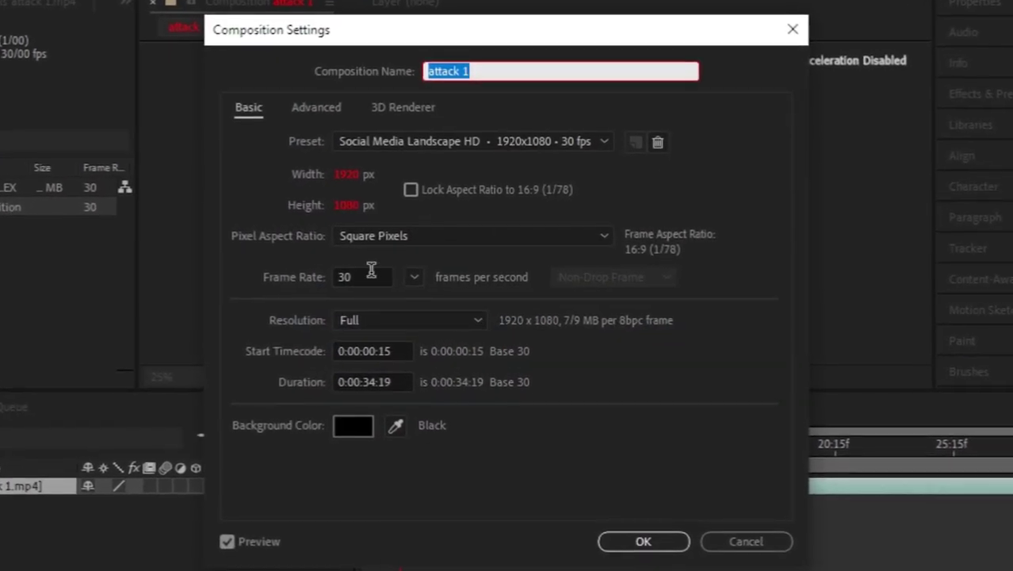
pyautogui.click(795, 38)
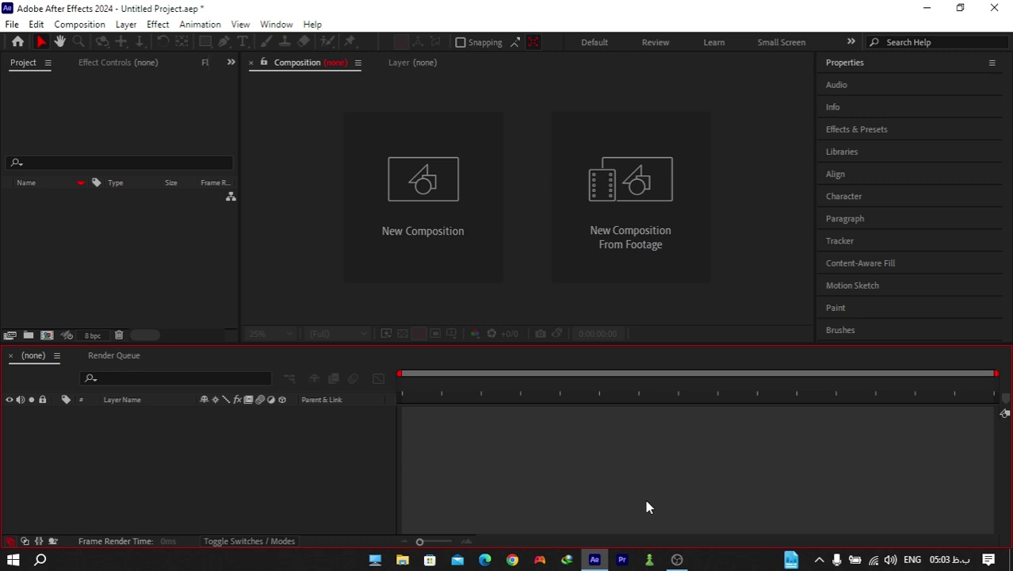
# Step: Create a new composition Comp 1 with a width of 1080 px and a height of 1080 px
pyautogui.click(432, 208)
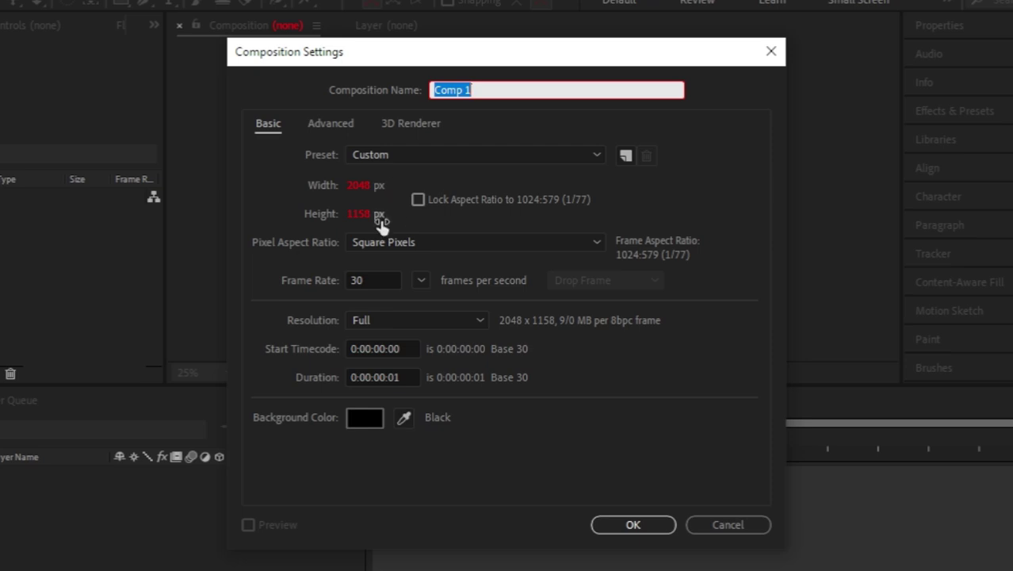
pyautogui.click(355, 185)
pyautogui.write('1080')
pyautogui.press('Tab')
pyautogui.write('1080')
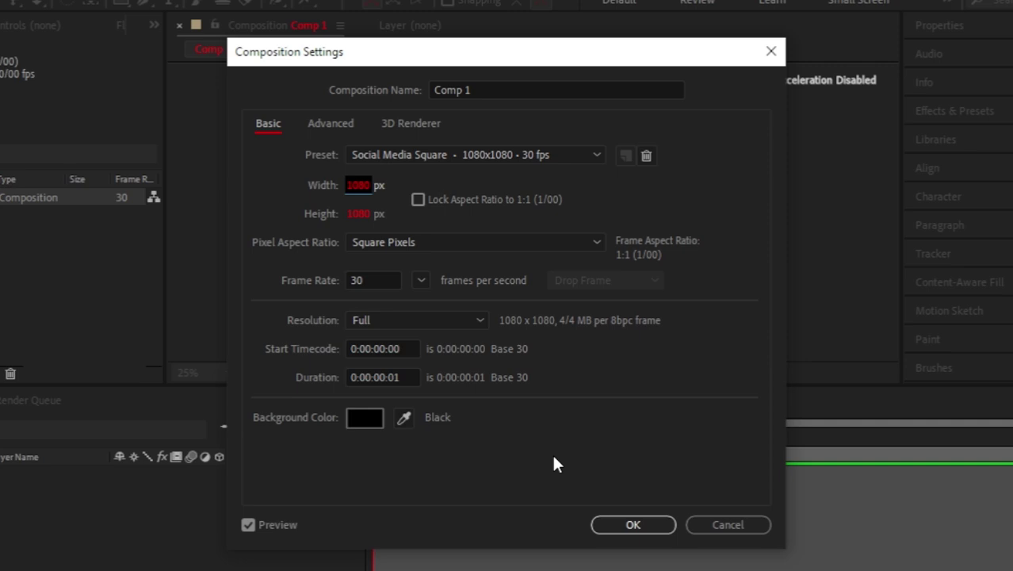
# Step: Set the composition's height to 1920 px for a portrait format
pyautogui.click(358, 213)
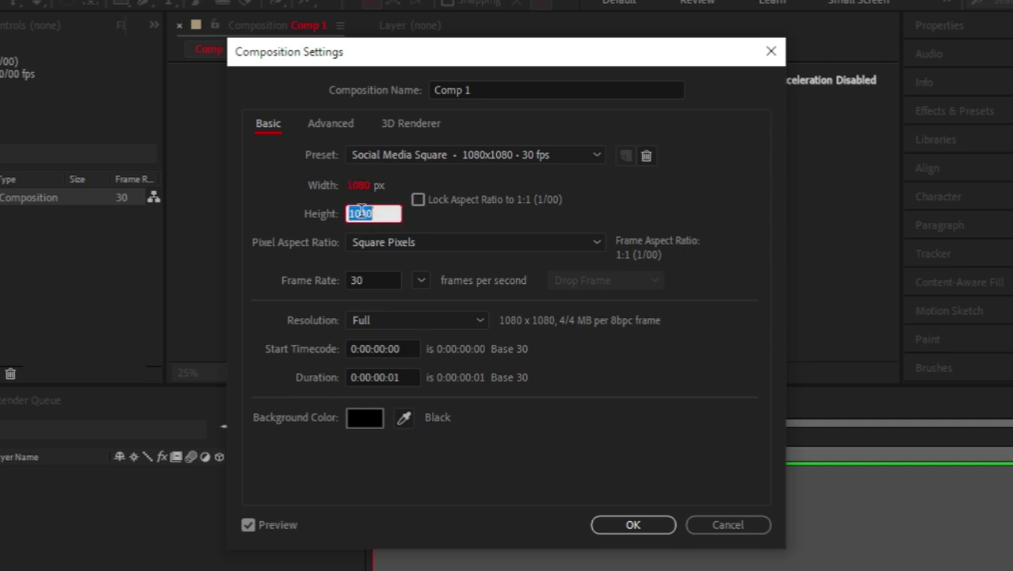
pyautogui.write('1920')
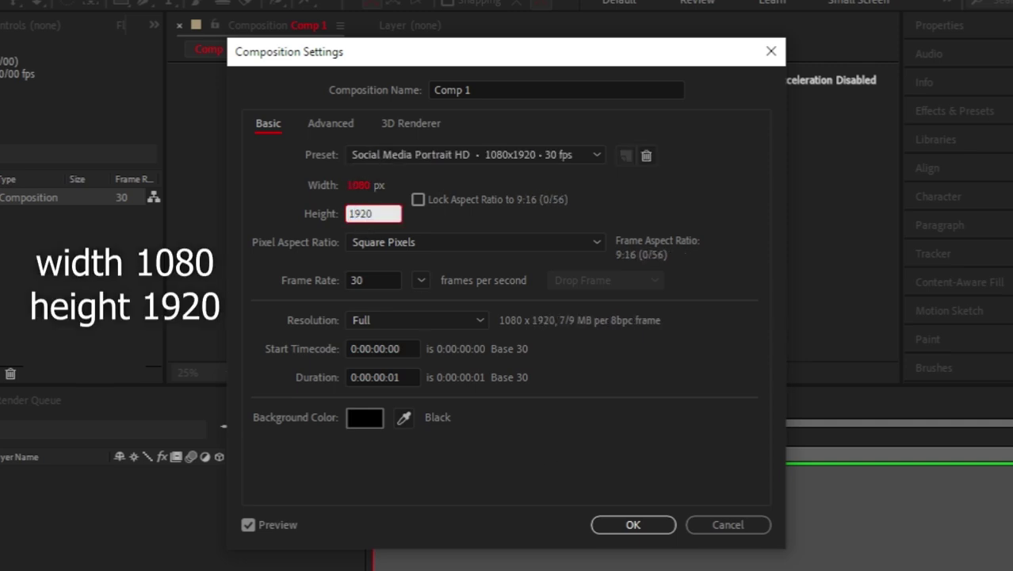
pyautogui.press('Return')
pyautogui.scroll(-2, 589, 177)
pyautogui.scroll(1, 574, 183)
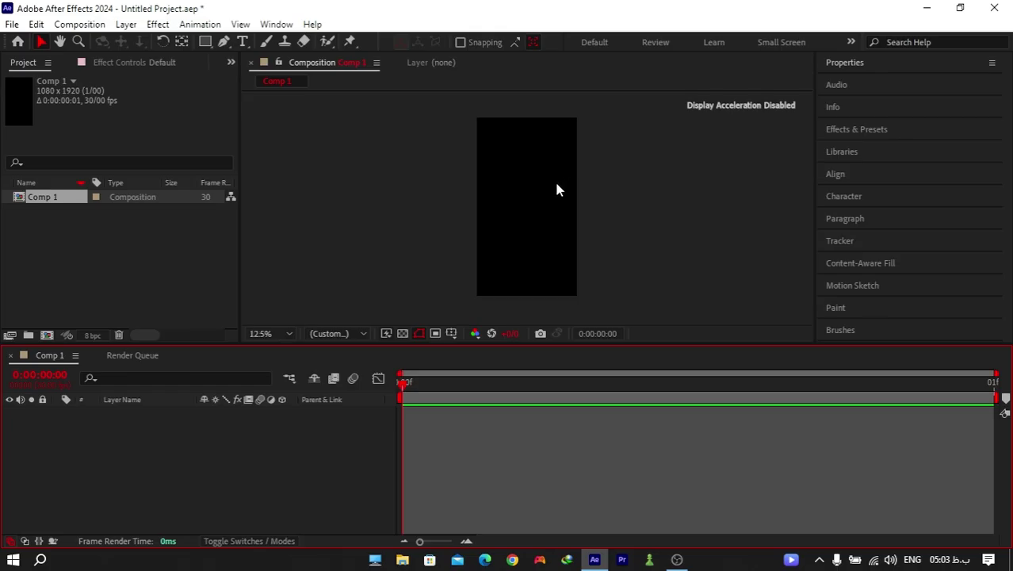
# Step: Set the composition's height to 1080 px and fit the composition in the viewer
pyautogui.hotkey('ctrl', 'k')
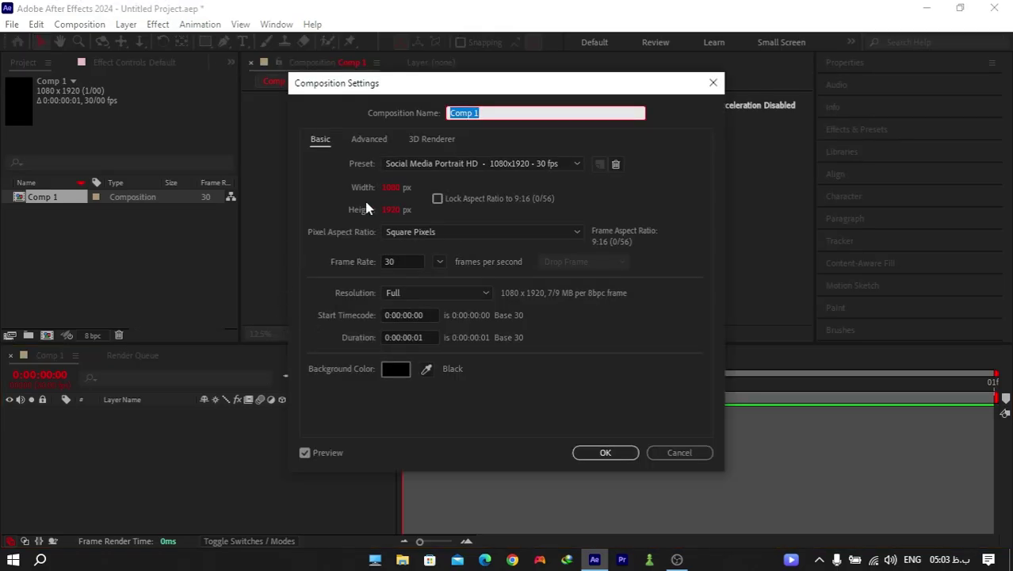
pyautogui.click(390, 208)
pyautogui.write('1080')
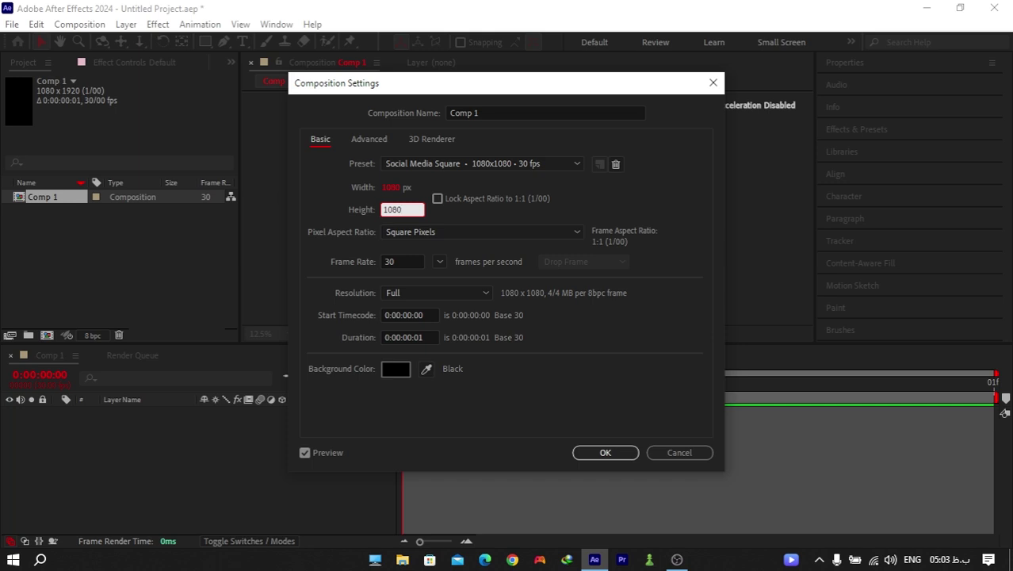
pyautogui.press('Return')
pyautogui.click(268, 333)
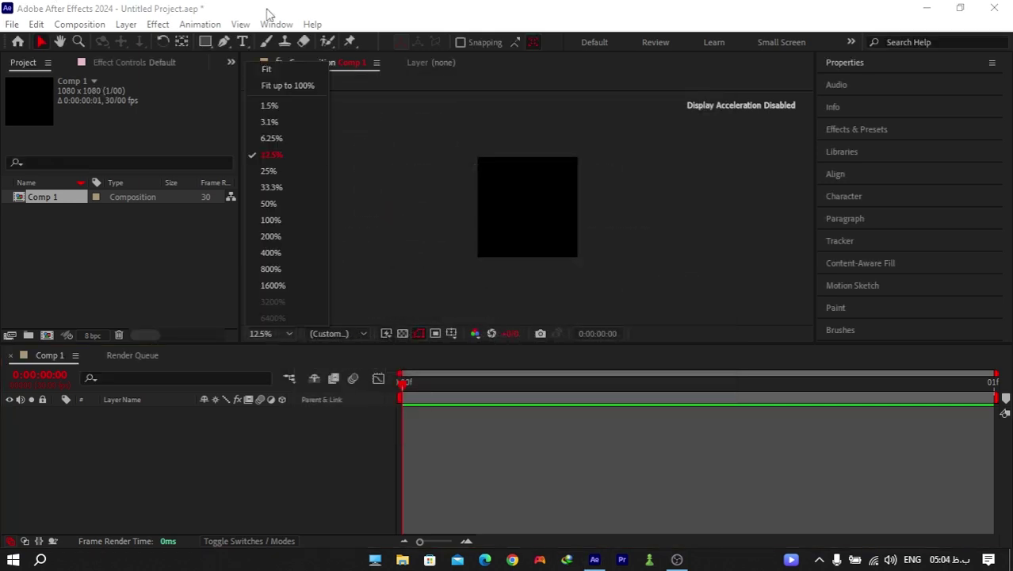
pyautogui.click(290, 74)
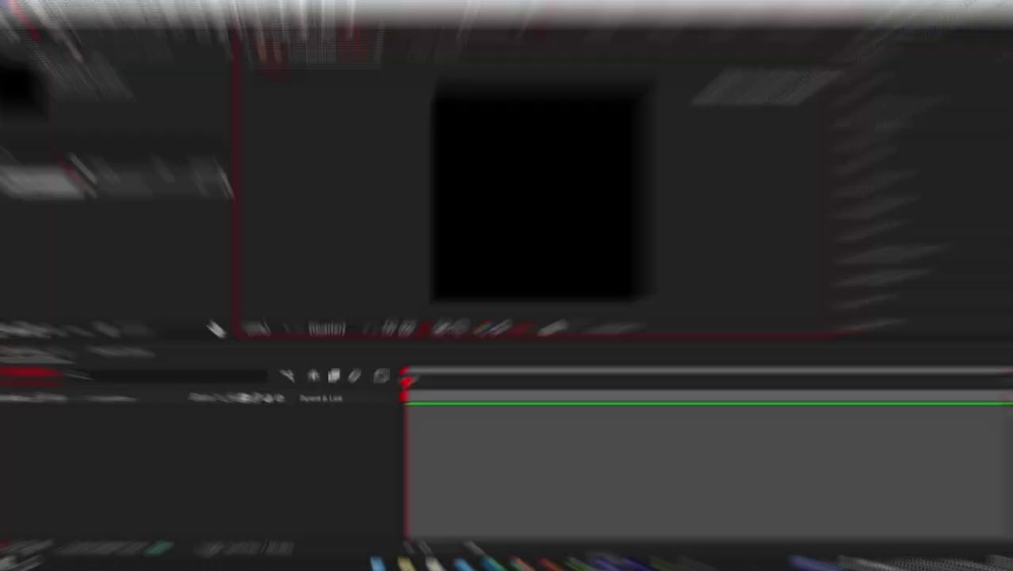
# Step: Try the Full preview resolution and switch the composition preview to Half
pyautogui.click(326, 327)
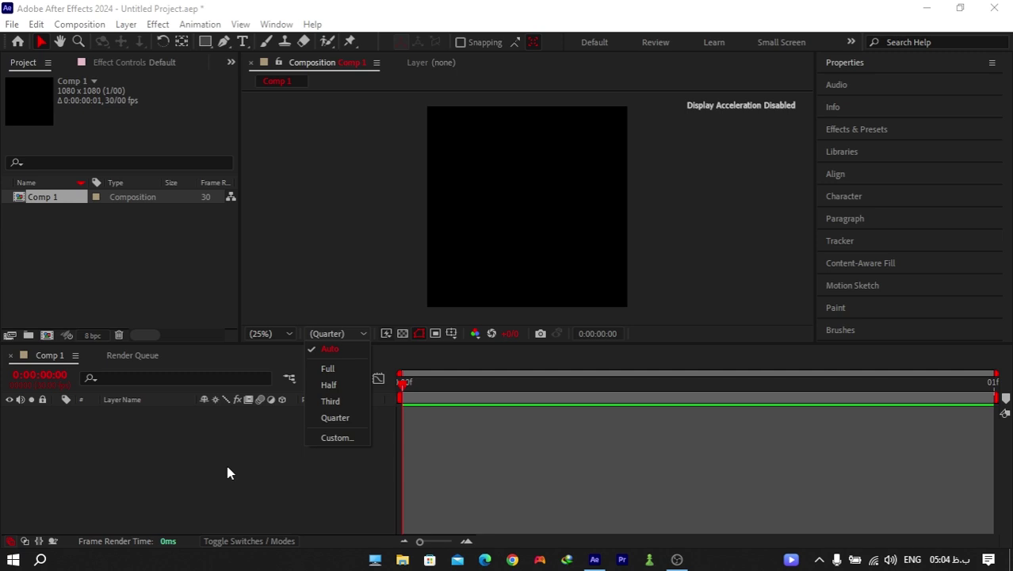
pyautogui.click(328, 369)
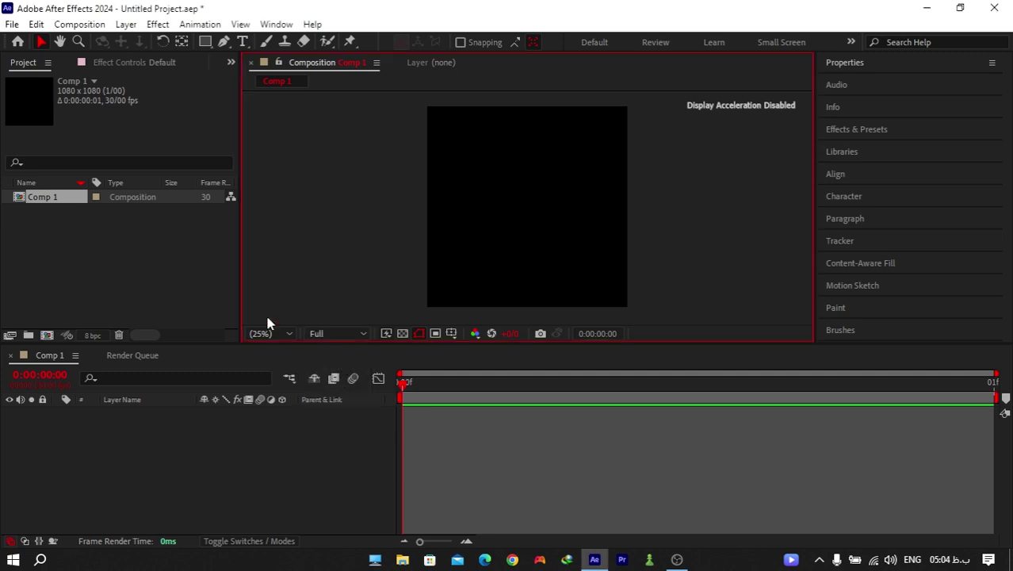
pyautogui.click(309, 339)
pyautogui.click(341, 383)
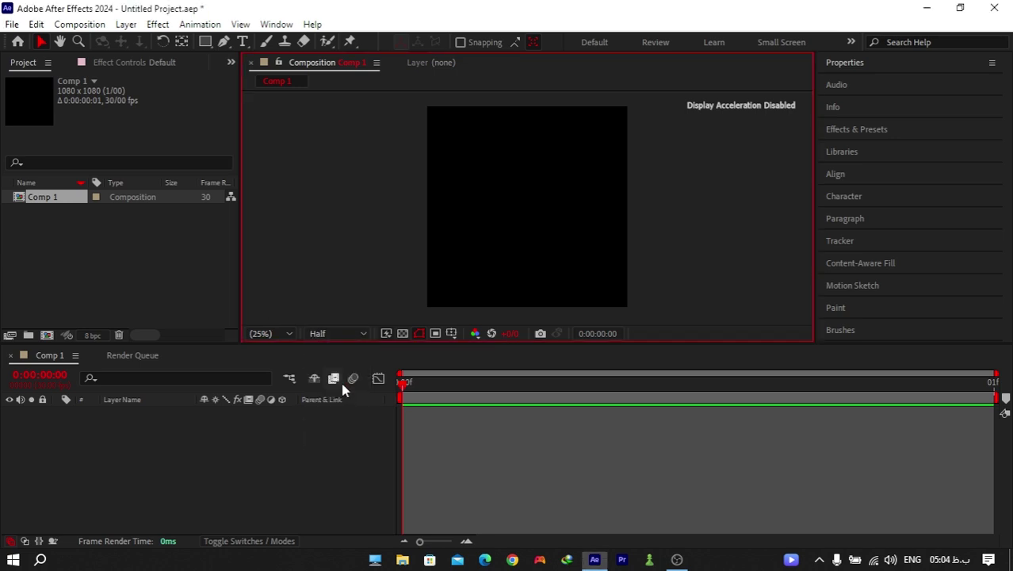
pyautogui.click(341, 335)
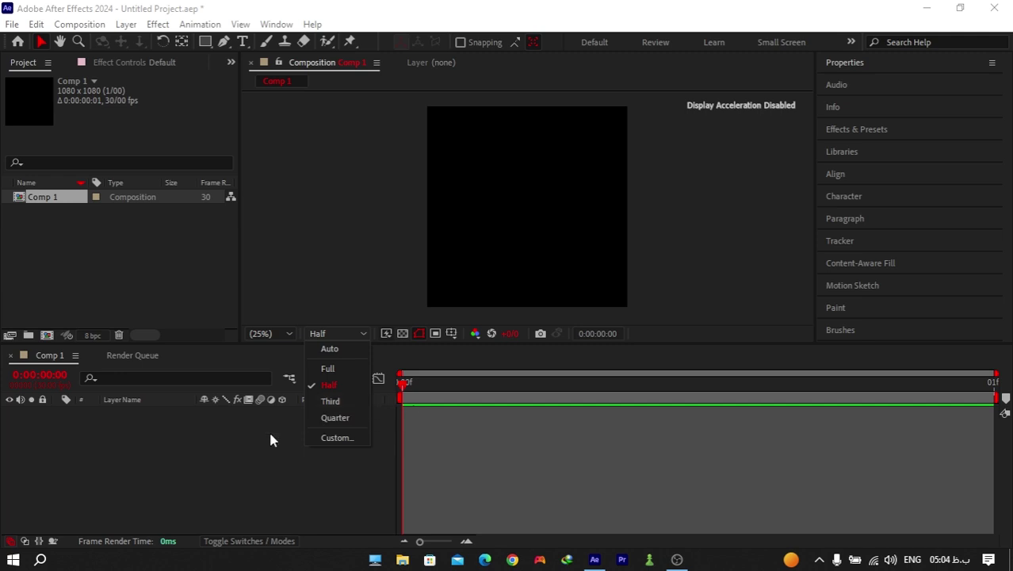
pyautogui.click(131, 485)
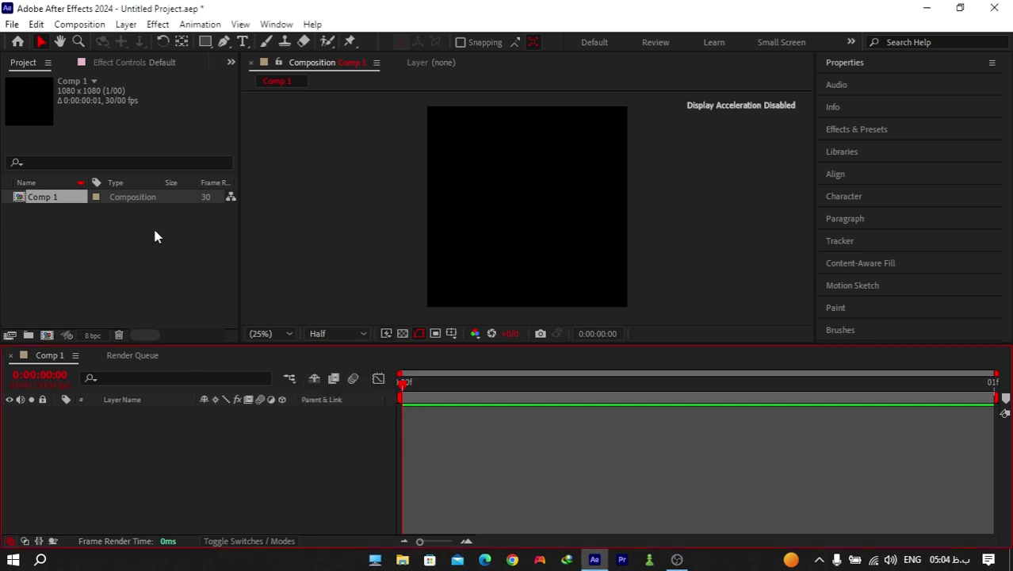
# Step: Import attack 1.mp4 into Comp 1 as a layer and set the preview resolution to Quarter
pyautogui.doubleClick(156, 236)
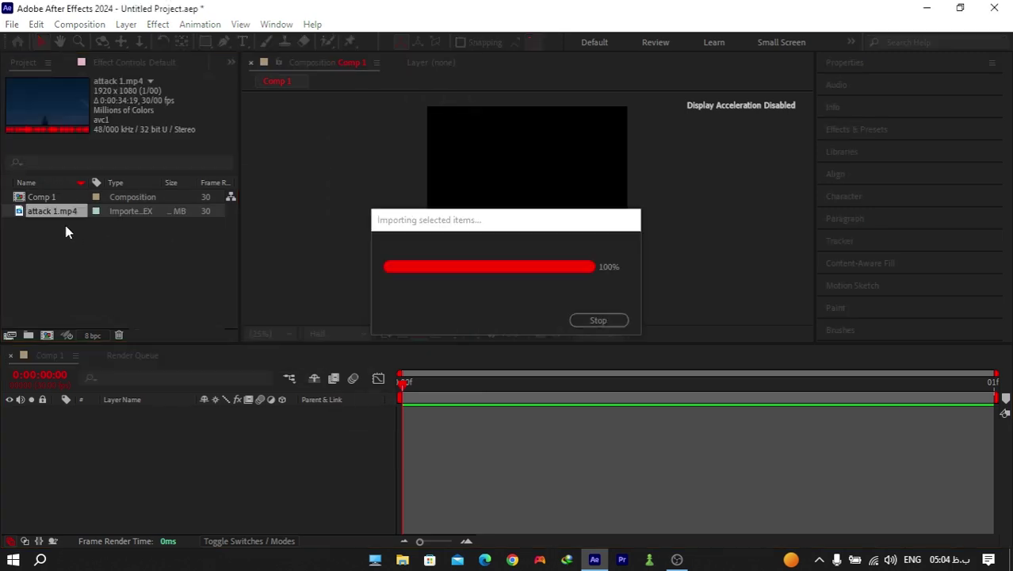
pyautogui.moveTo(57, 219); pyautogui.dragTo(495, 276)
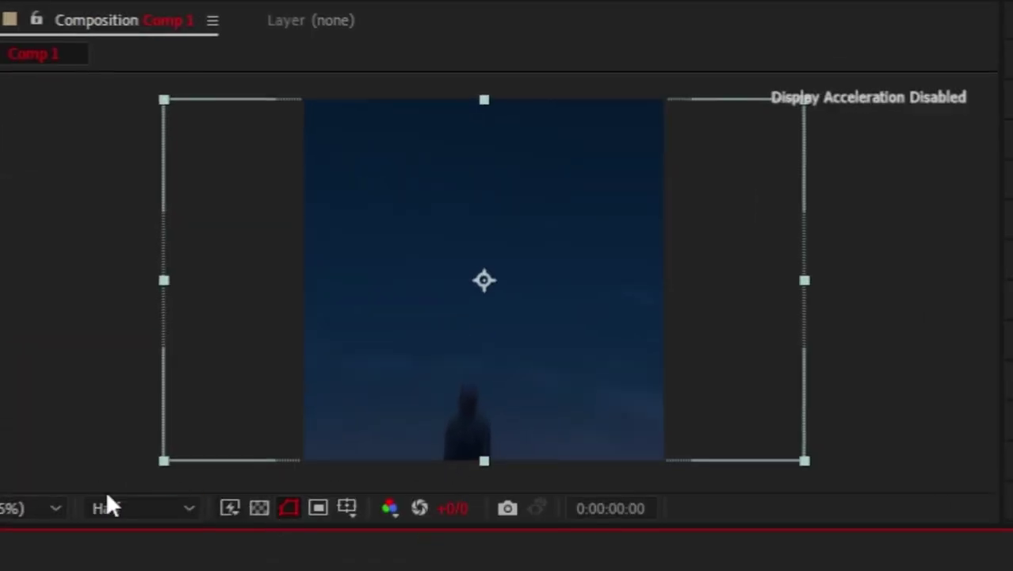
pyautogui.click(159, 495)
pyautogui.click(147, 477)
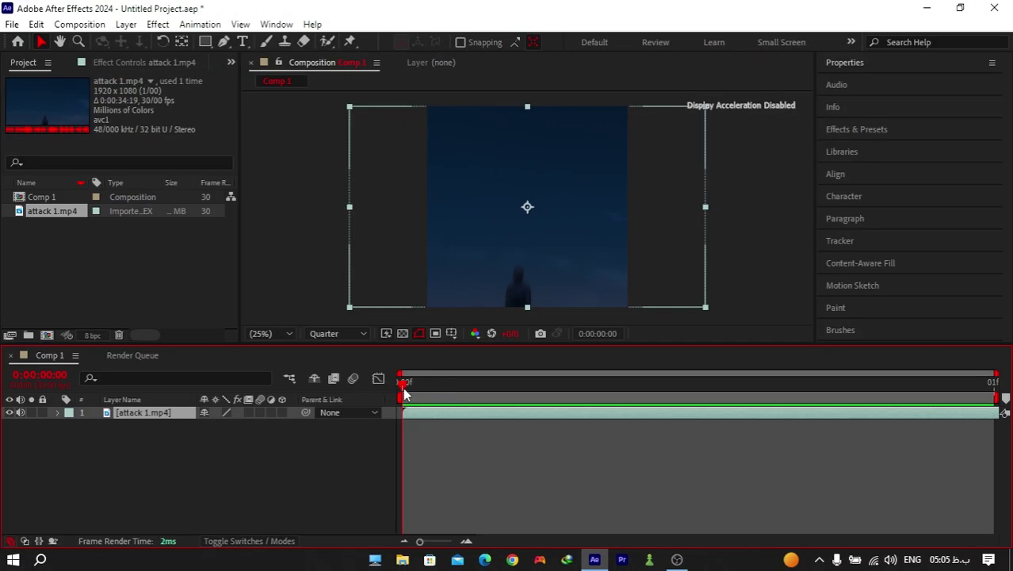
# Step: Lengthen the composition's duration in its settings and inspect the Quarter-resolution preview closely at 0:00:01:10
pyautogui.hotkey('ctrl', 'k')
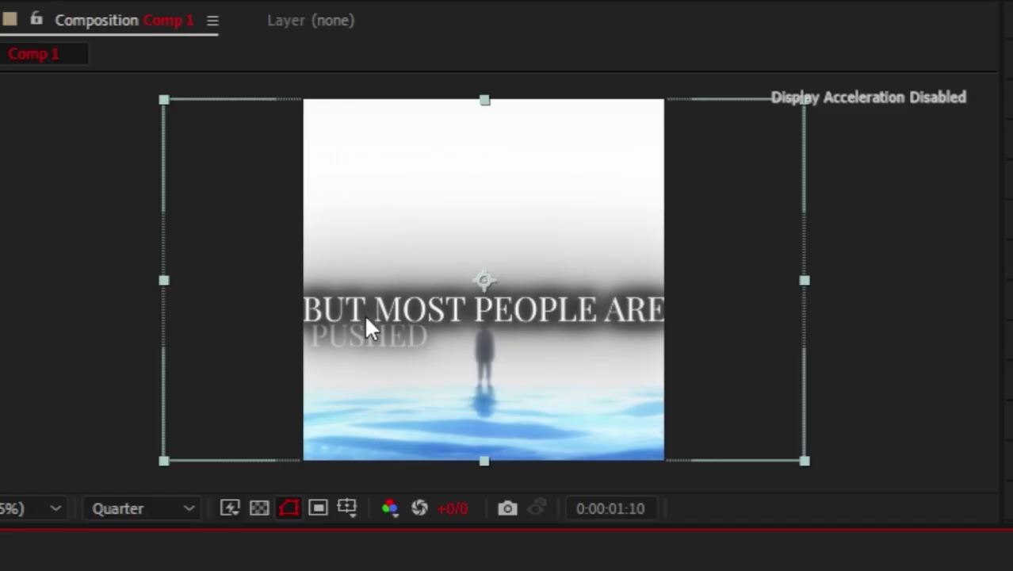
pyautogui.scroll(4, 364, 313)
pyautogui.scroll(-4, 364, 313)
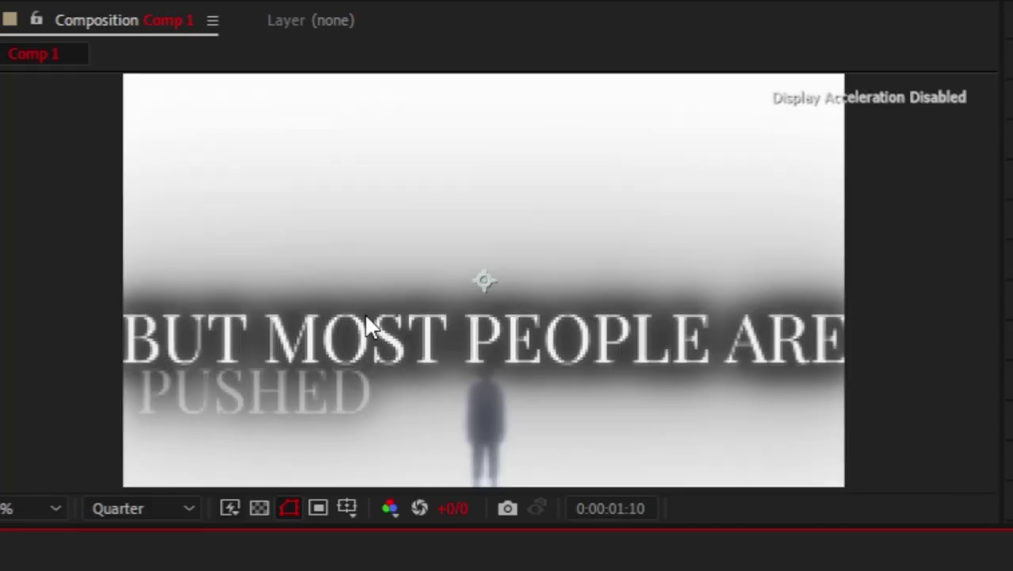
# Step: Set the preview resolution of Comp 1 to Half
pyautogui.click(180, 495)
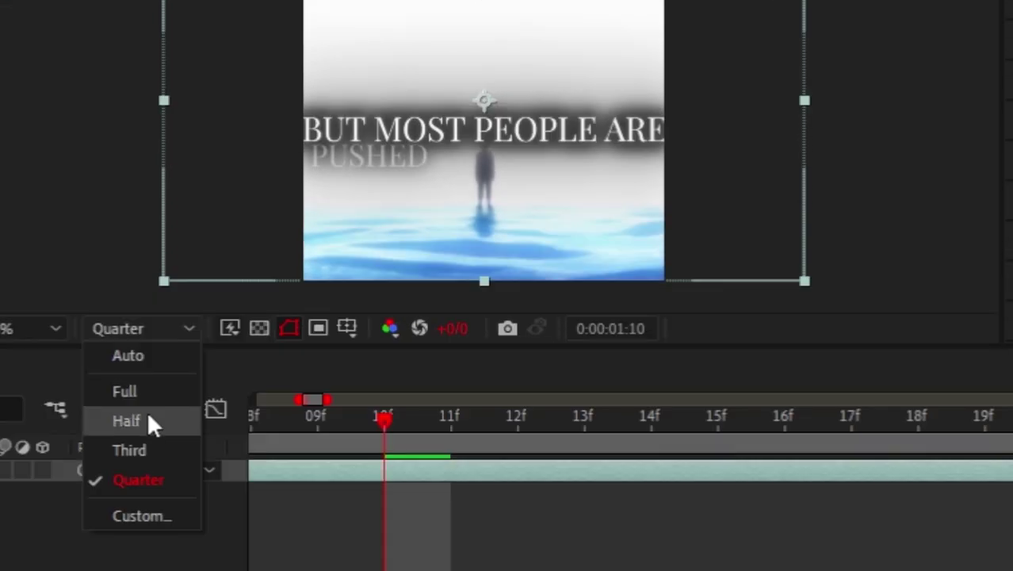
pyautogui.click(151, 423)
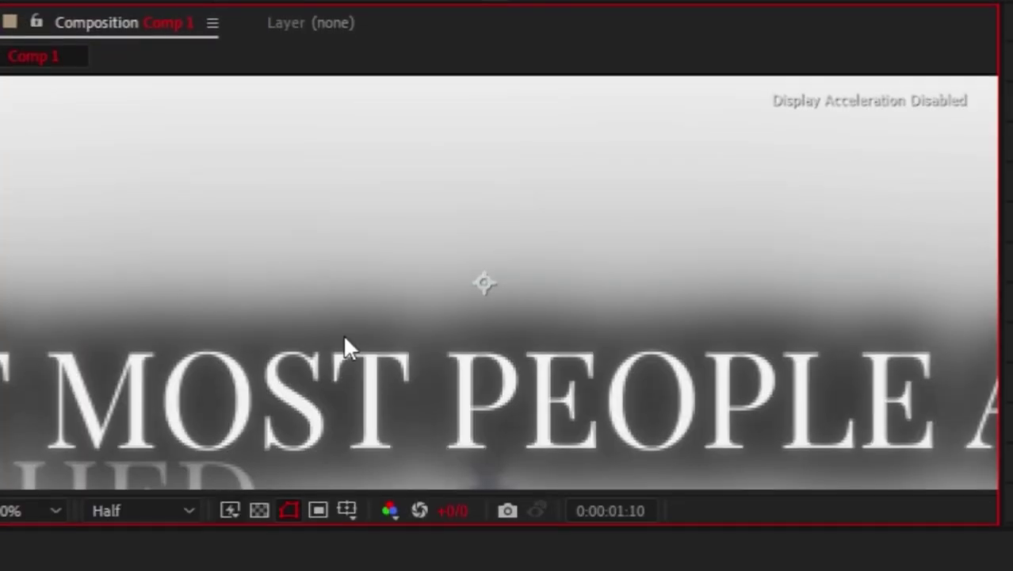
# Step: Inspect the Comp 1 preview closely at Full resolution and set the preview resolution to Auto
pyautogui.scroll(-4, 344, 342)
pyautogui.click(102, 511)
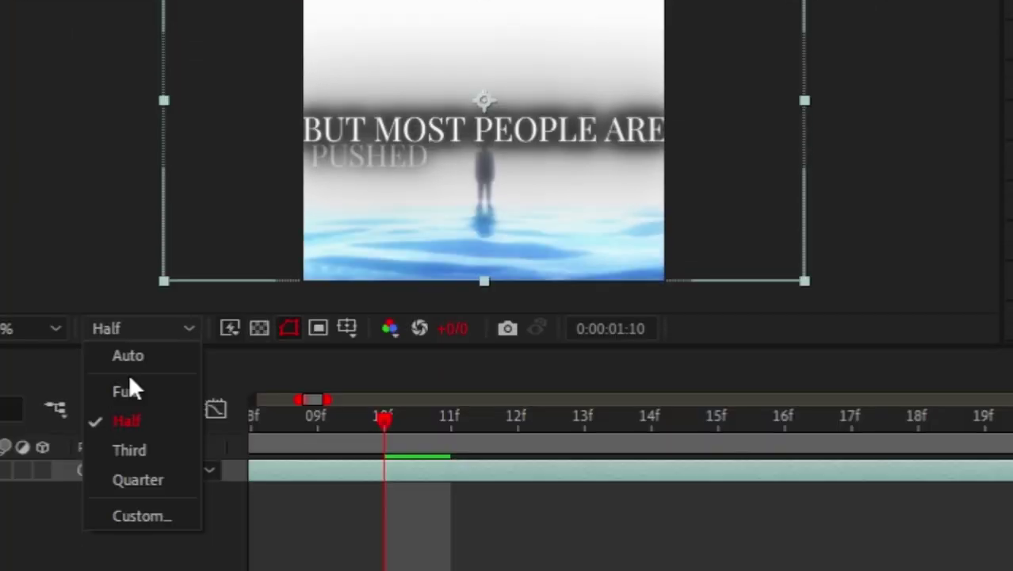
pyautogui.click(129, 384)
pyautogui.scroll(2, 310, 349)
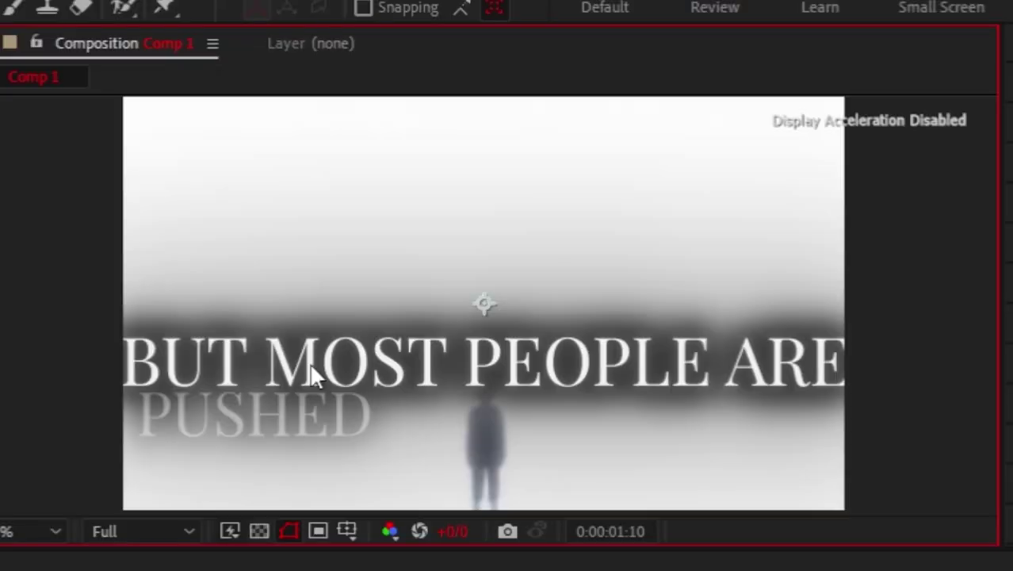
pyautogui.scroll(1, 314, 376)
pyautogui.scroll(-3, 313, 374)
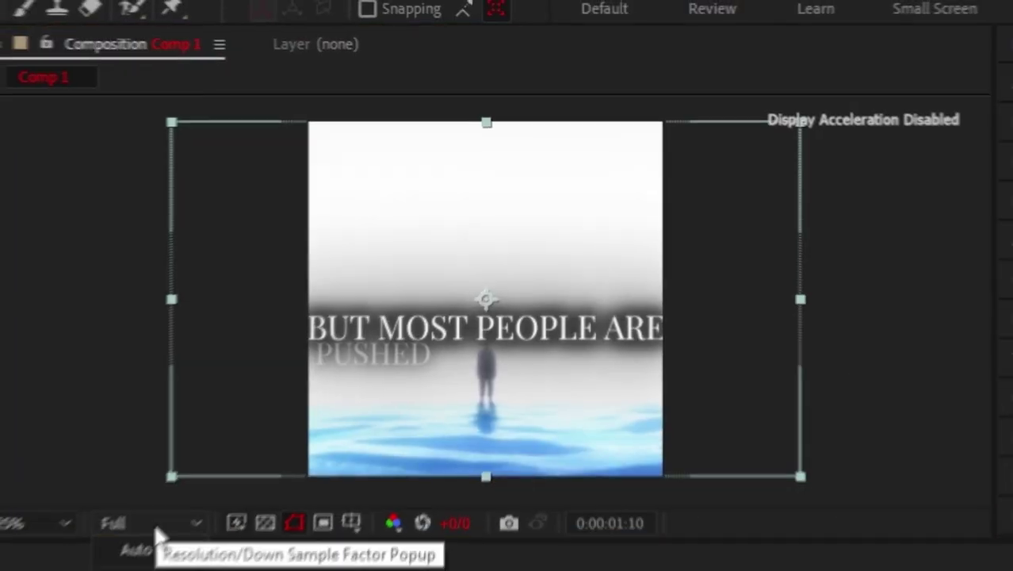
pyautogui.click(152, 532)
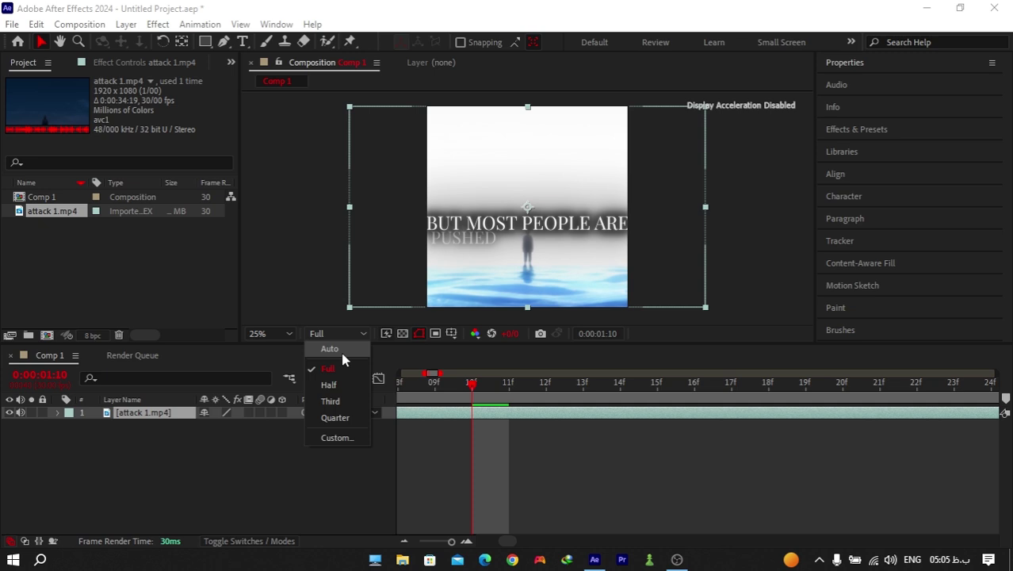
pyautogui.click(341, 352)
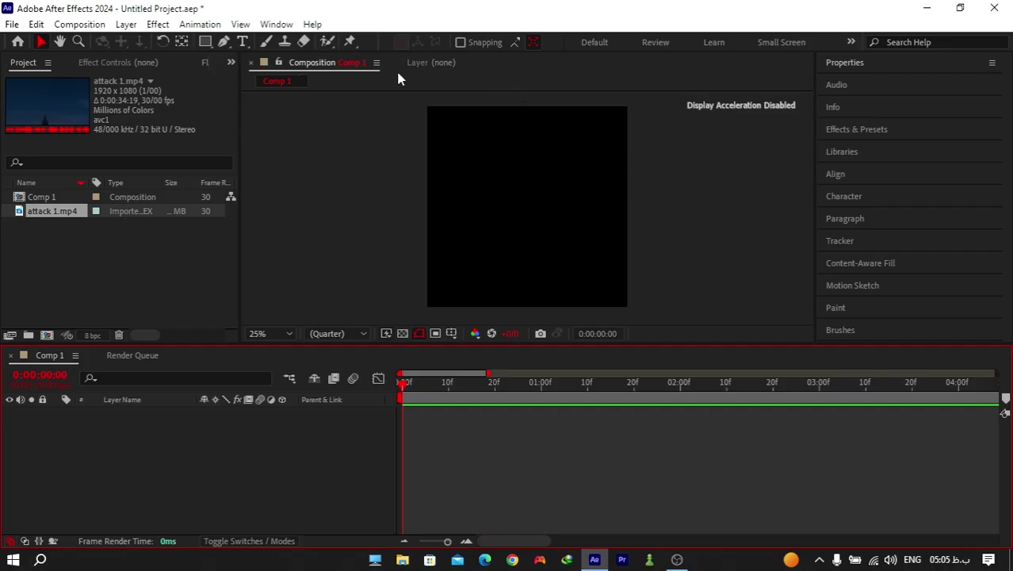
# Step: Look at the Layer viewer and return to the Comp 1 view
pyautogui.click(432, 63)
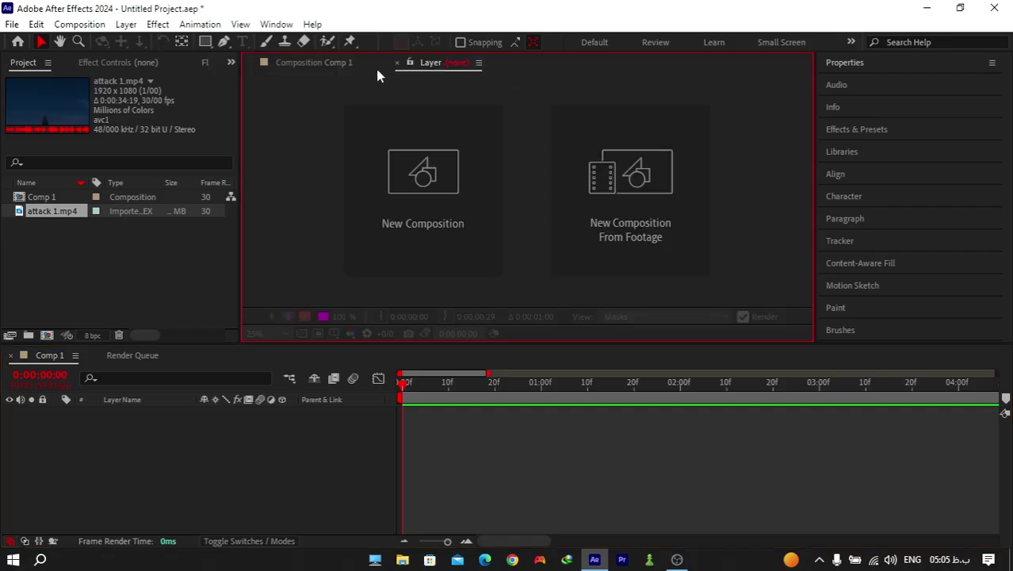
pyautogui.click(334, 63)
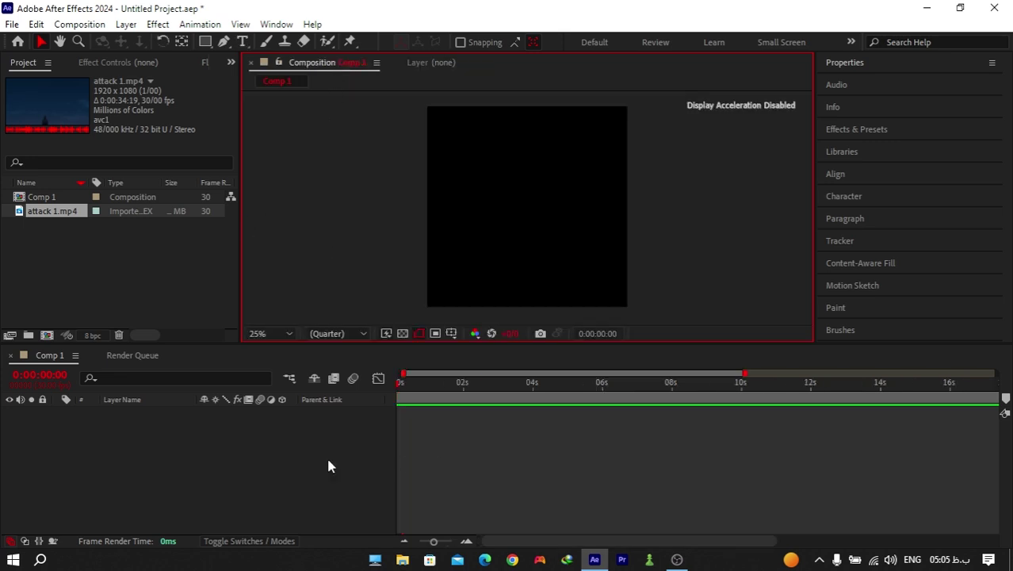
# Step: Return to the home screen and open the recent project named attack
pyautogui.click(17, 42)
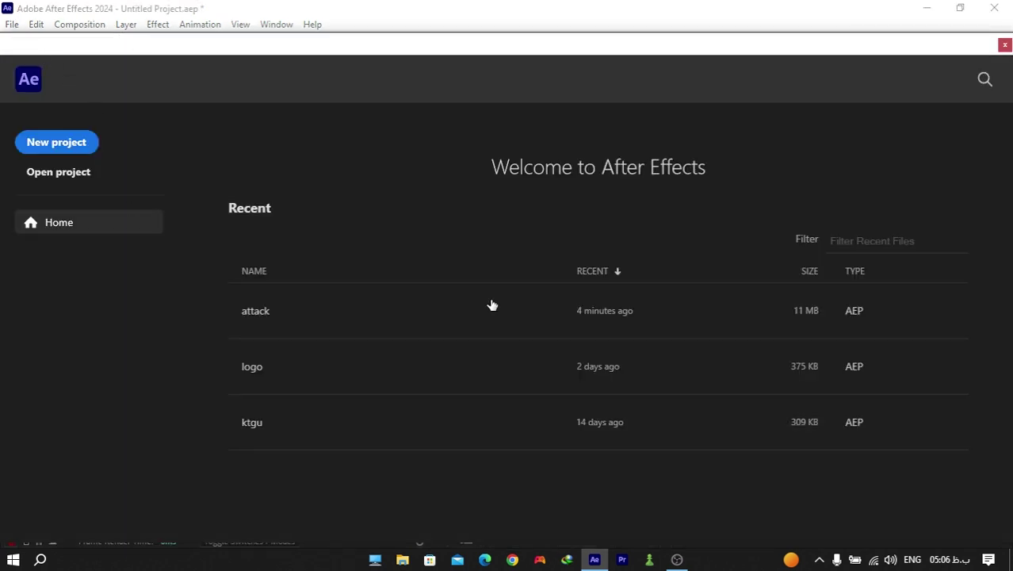
pyautogui.click(455, 317)
pyautogui.click(529, 299)
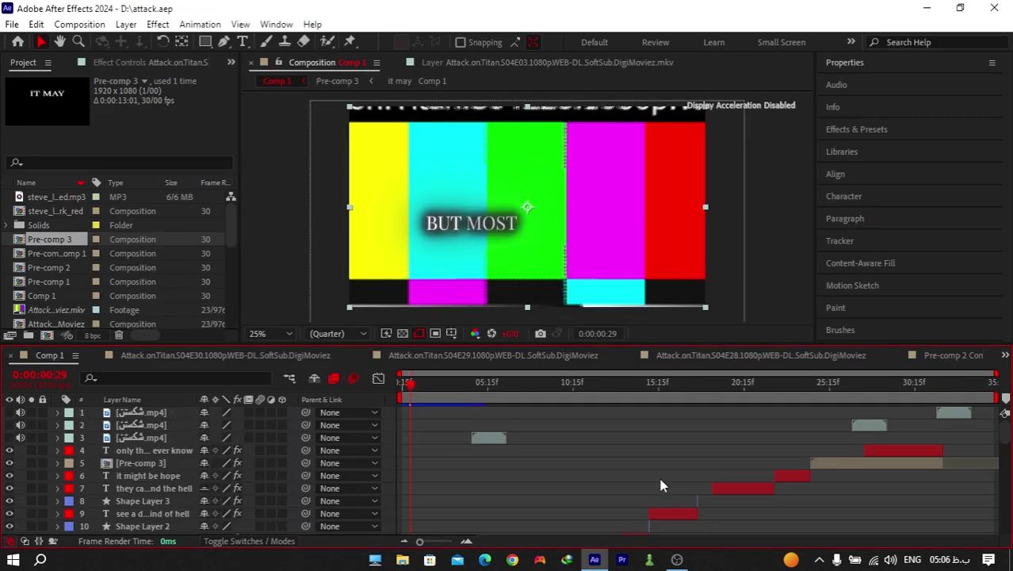
# Step: Browse the layers of the attack project's Comp 1 and scrub the playhead to 0:00:21:09
pyautogui.scroll(-12, 554, 466)
pyautogui.moveTo(411, 384); pyautogui.dragTo(616, 389)
pyautogui.scroll(1, 549, 423)
pyautogui.scroll(5, 549, 423)
pyautogui.scroll(2, 641, 424)
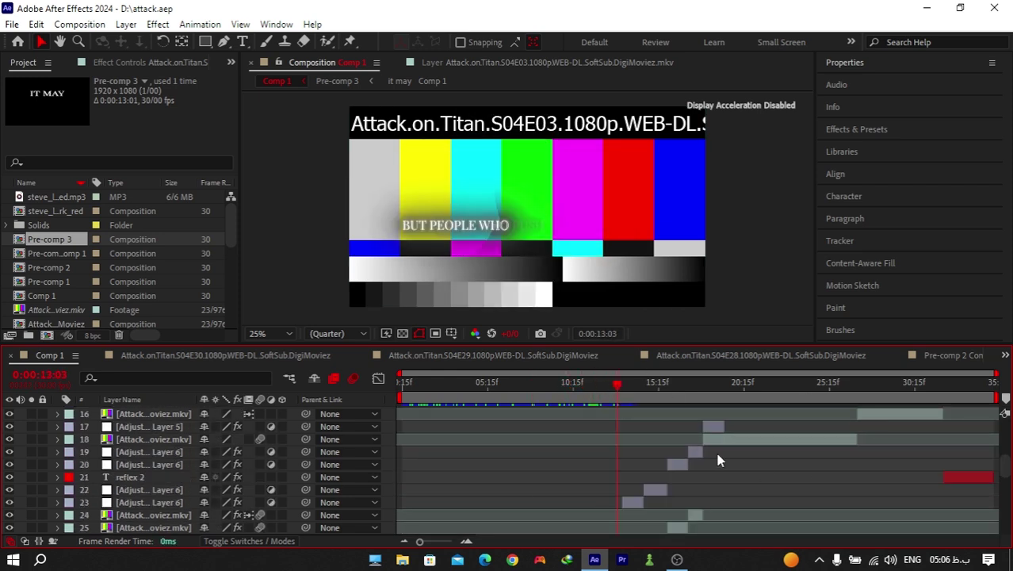
pyautogui.moveTo(678, 387); pyautogui.dragTo(757, 385)
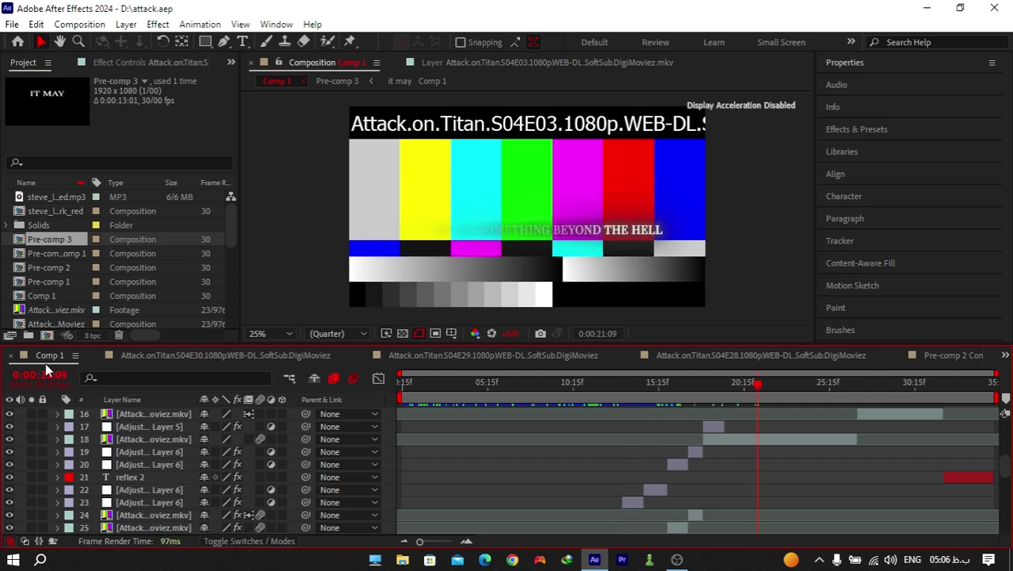
# Step: Maximize the Comp 1 timeline and look through its full layer stack
pyautogui.doubleClick(45, 357)
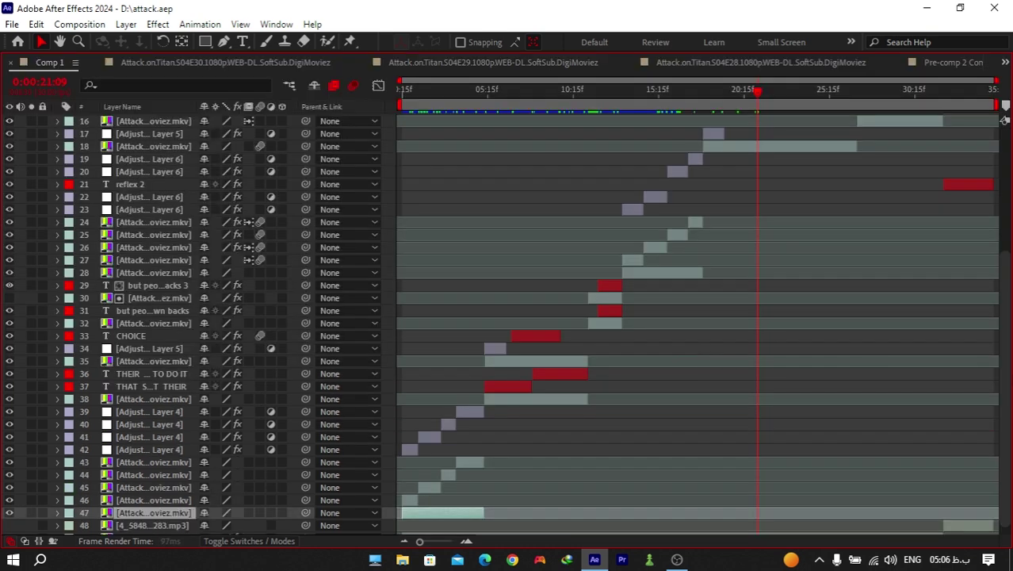
pyautogui.scroll(3, 497, 485)
pyautogui.scroll(-2, 497, 478)
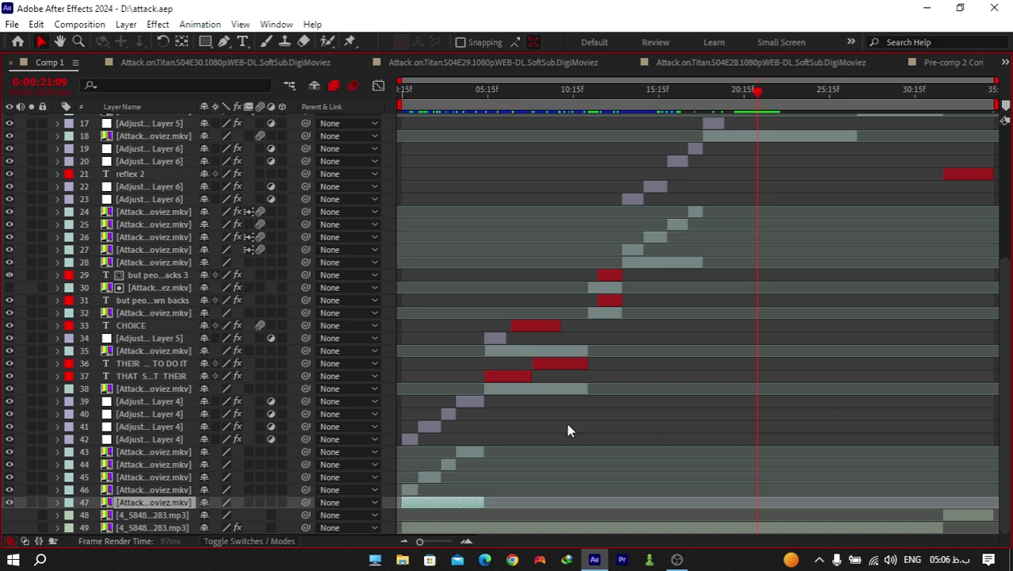
pyautogui.scroll(5, 576, 424)
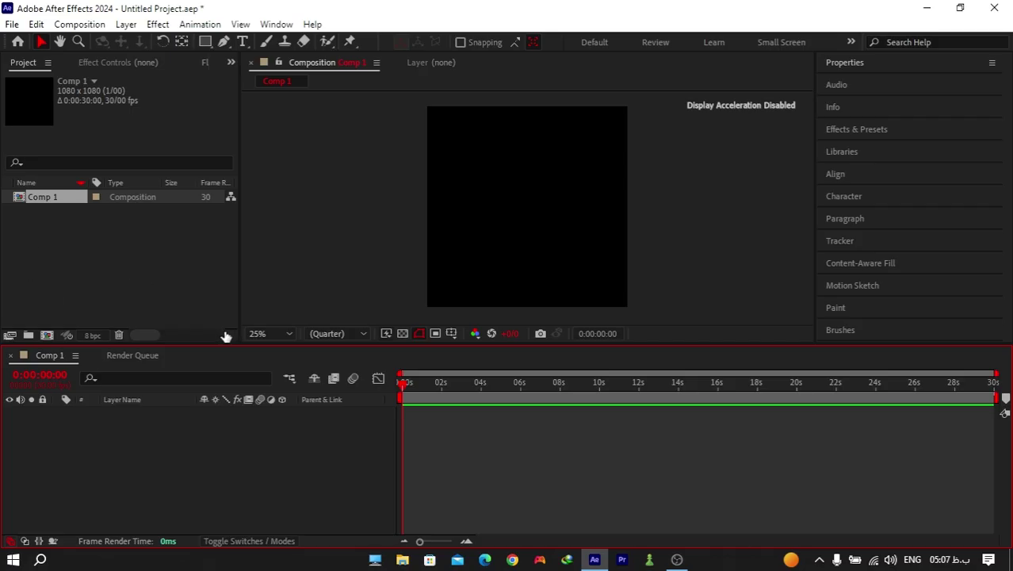
# Step: Import the image OIP.jfif from Local Disk (D:) into the project using File Explorer
pyautogui.doubleClick(123, 275)
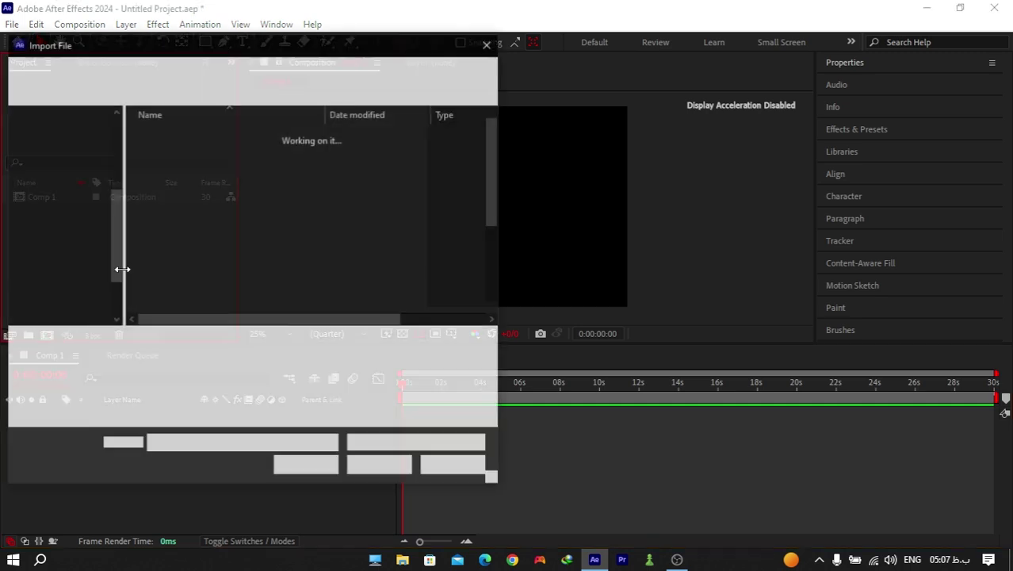
pyautogui.click(454, 466)
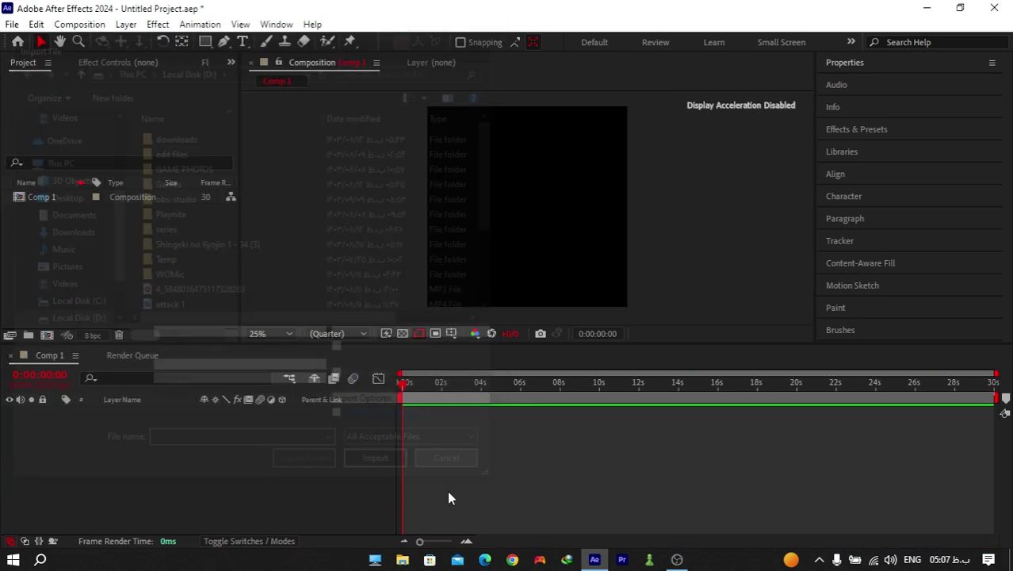
pyautogui.click(403, 560)
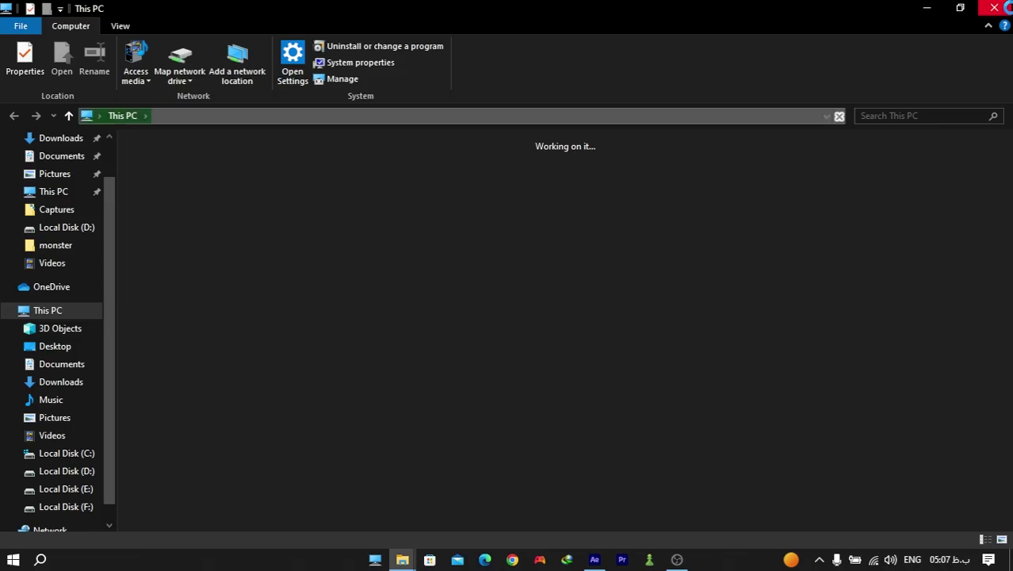
pyautogui.doubleClick(231, 183)
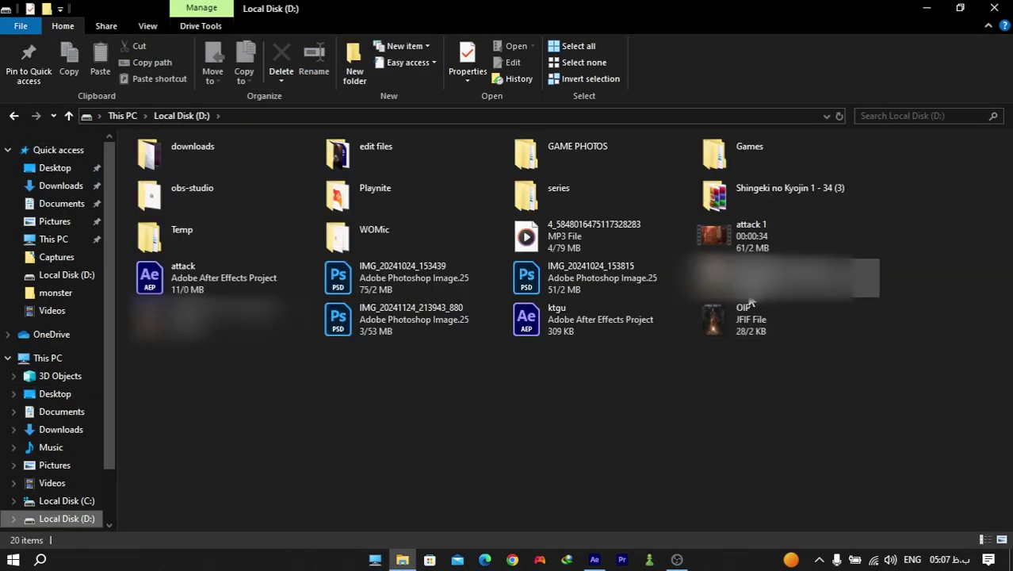
pyautogui.moveTo(740, 319); pyautogui.dragTo(122, 244)
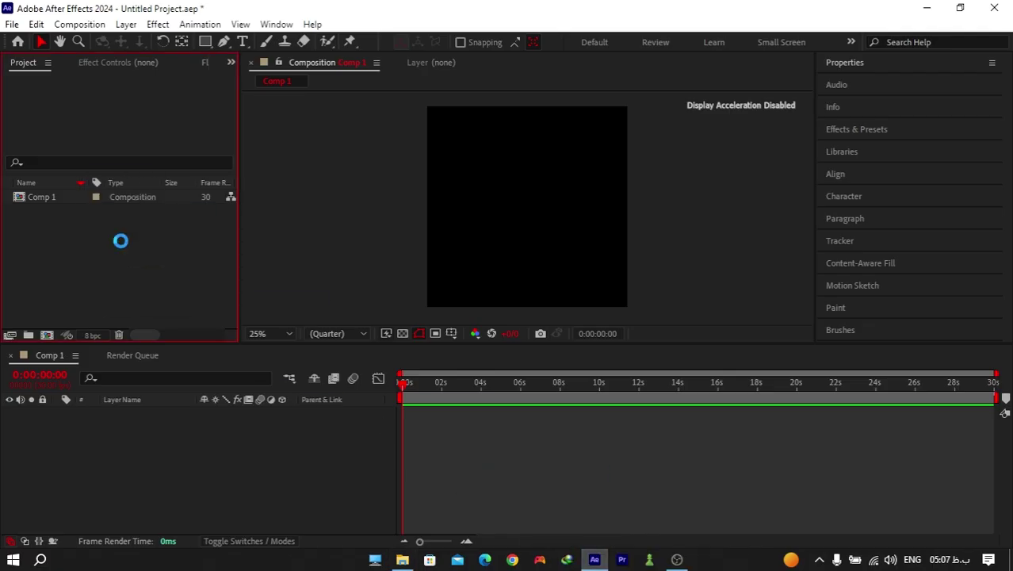
pyautogui.moveTo(44, 196); pyautogui.dragTo(122, 441)
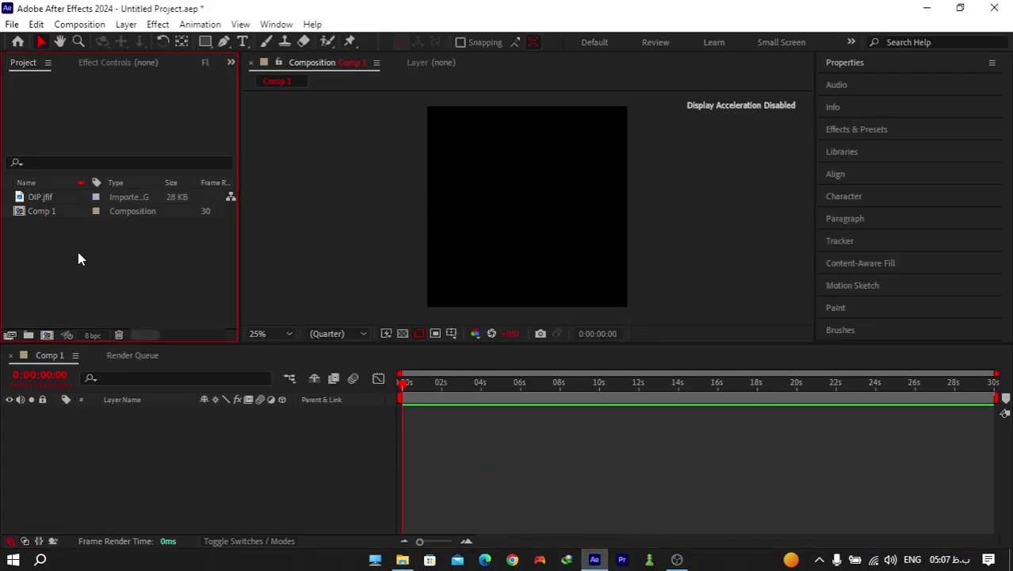
# Step: Import the video attack 1.mp4 into the project through the file import dialog
pyautogui.doubleClick(79, 253)
pyautogui.scroll(-3, 196, 286)
pyautogui.doubleClick(170, 180)
# Step: Try placing attack 1.mp4 and OIP.jfif as layers in Comp 1 and delete them from the timeline
pyautogui.moveTo(47, 225); pyautogui.dragTo(150, 484)
pyautogui.press('Delete')
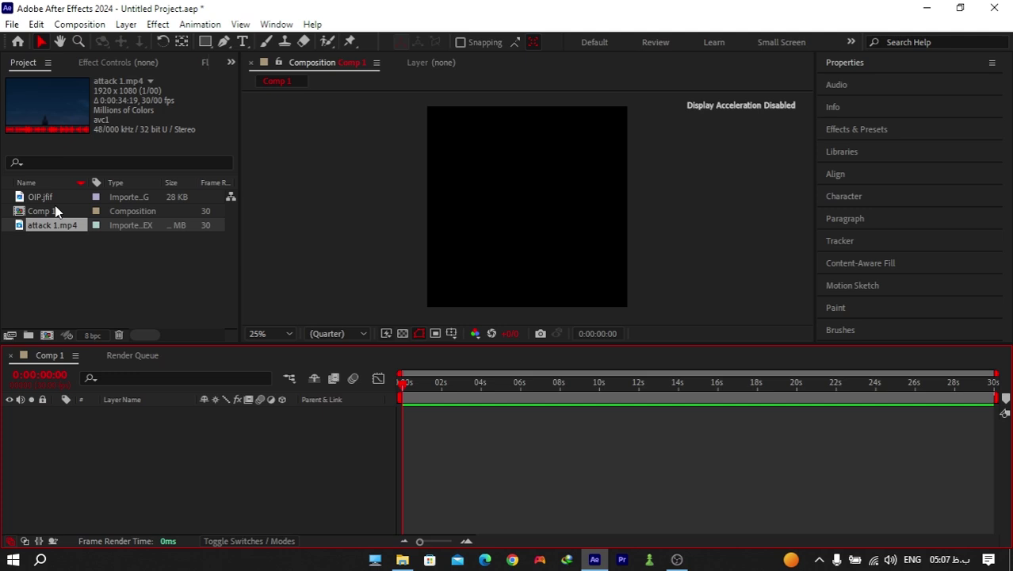
pyautogui.moveTo(40, 196); pyautogui.dragTo(167, 428)
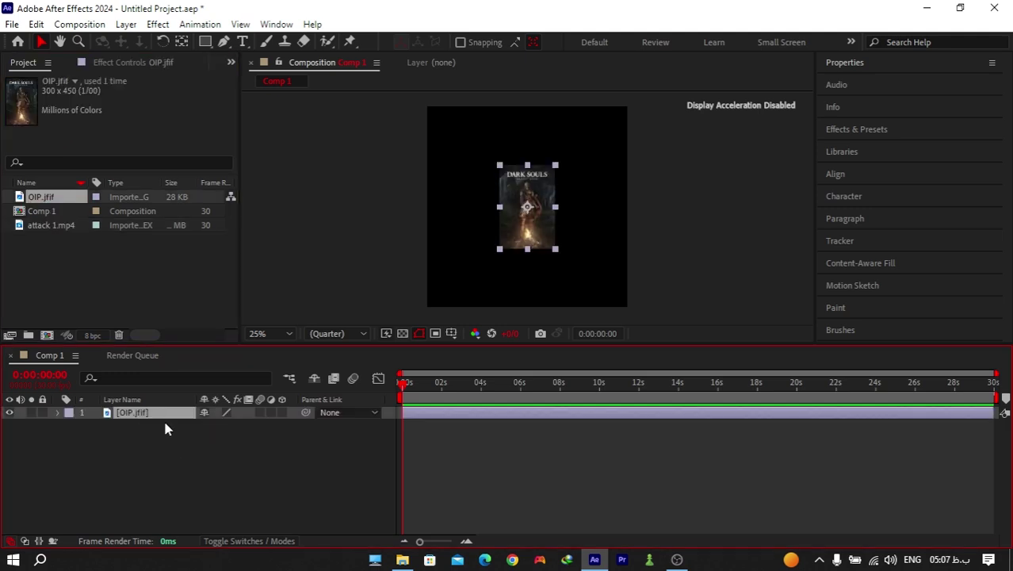
pyautogui.moveTo(47, 225); pyautogui.dragTo(112, 420)
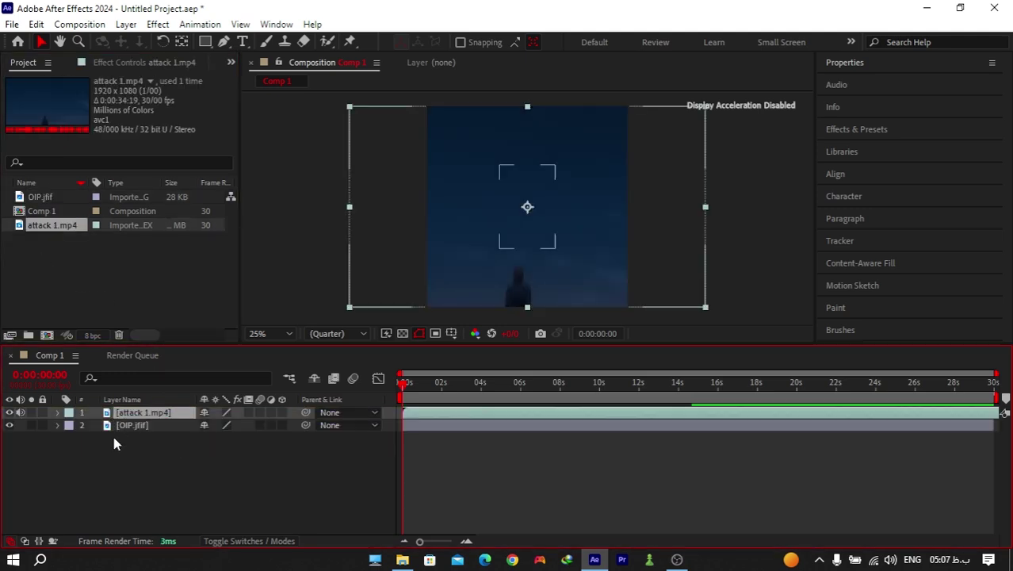
pyautogui.press('Delete')
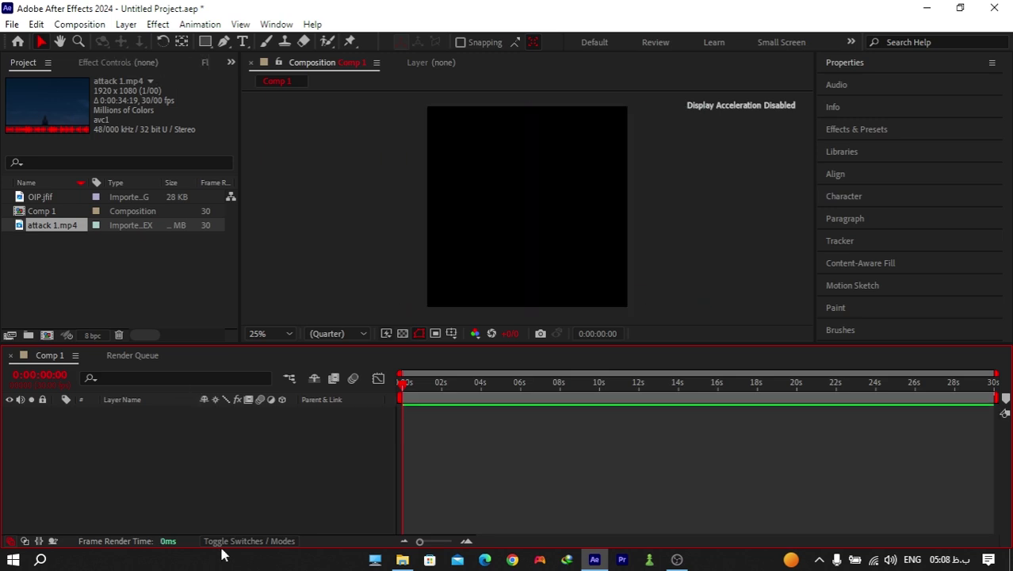
# Step: View the effect controls and return to the list of project items
pyautogui.click(112, 64)
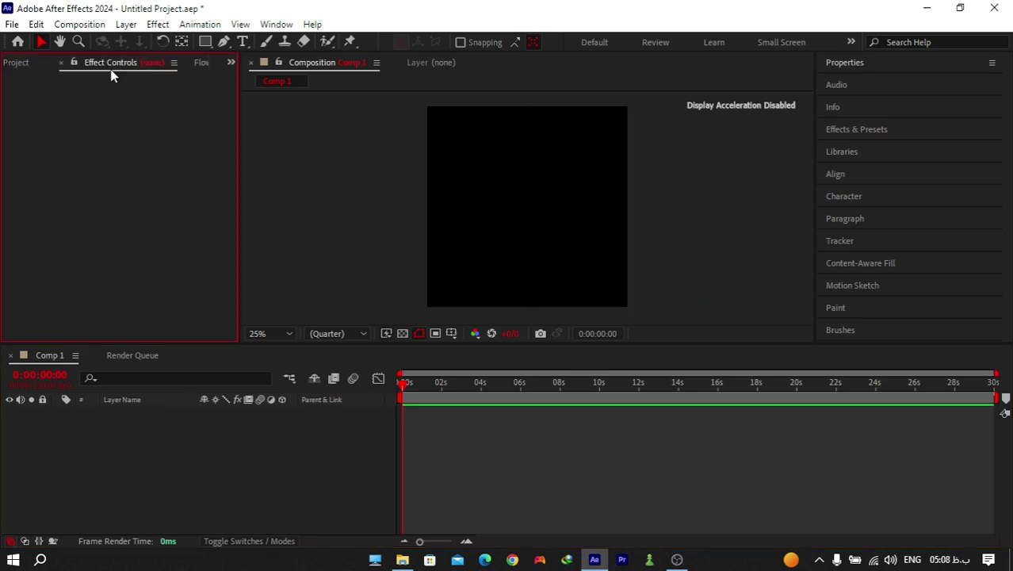
pyautogui.click(20, 71)
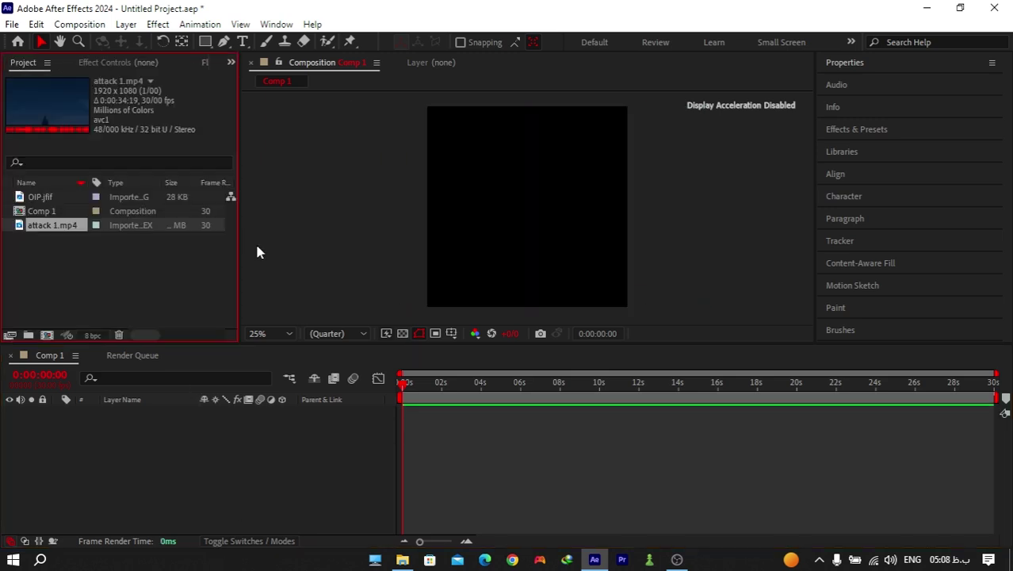
# Step: Add attack 1.mp4 to Comp 1 as a layer and move the playhead to 0:00:05:01
pyautogui.moveTo(54, 227); pyautogui.dragTo(71, 255)
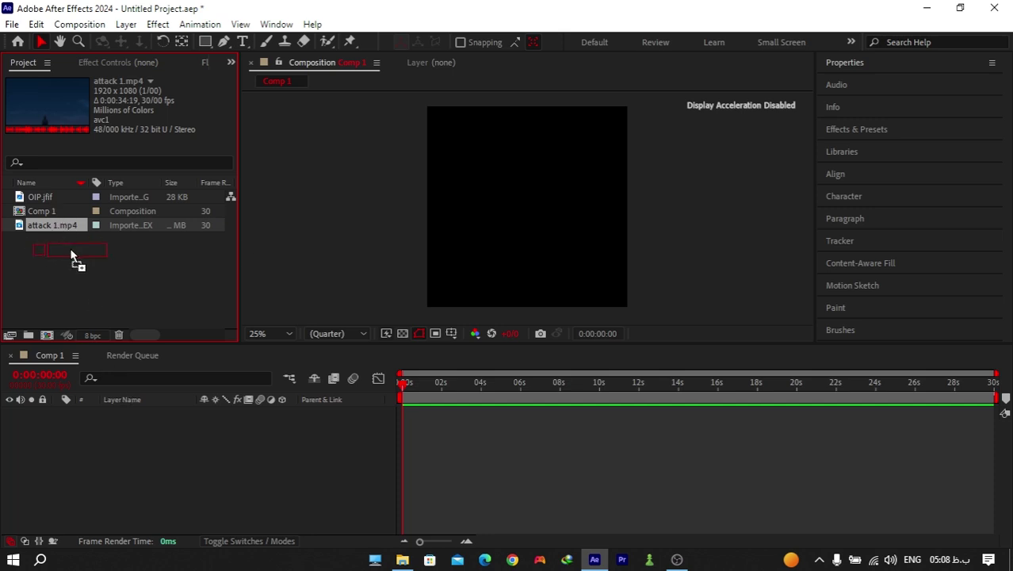
pyautogui.moveTo(93, 291); pyautogui.dragTo(183, 457)
pyautogui.click(502, 392)
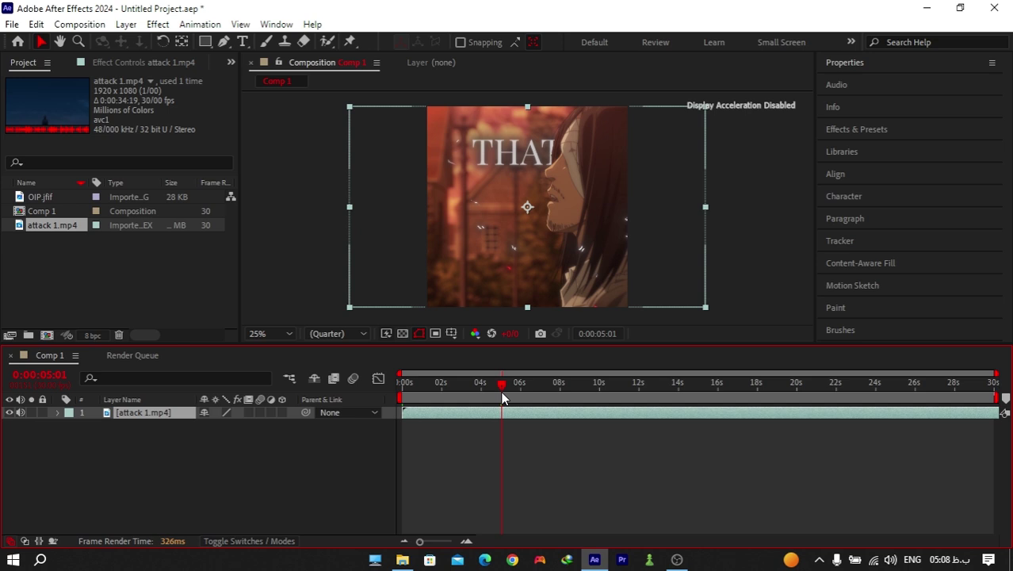
# Step: Create a new adjustment layer above the attack 1.mp4 layer in Comp 1
pyautogui.rightClick(287, 269)
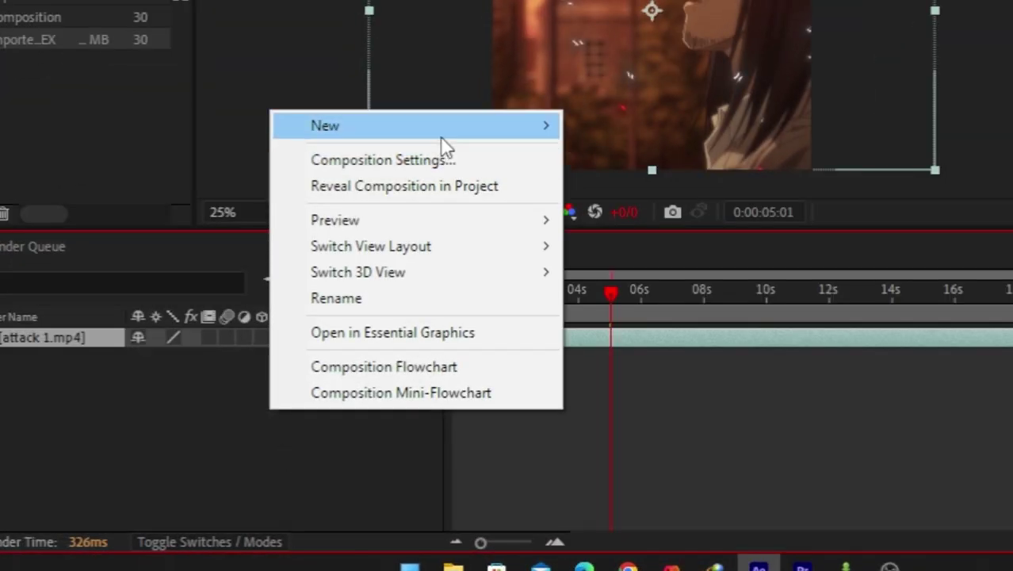
pyautogui.moveTo(476, 125)
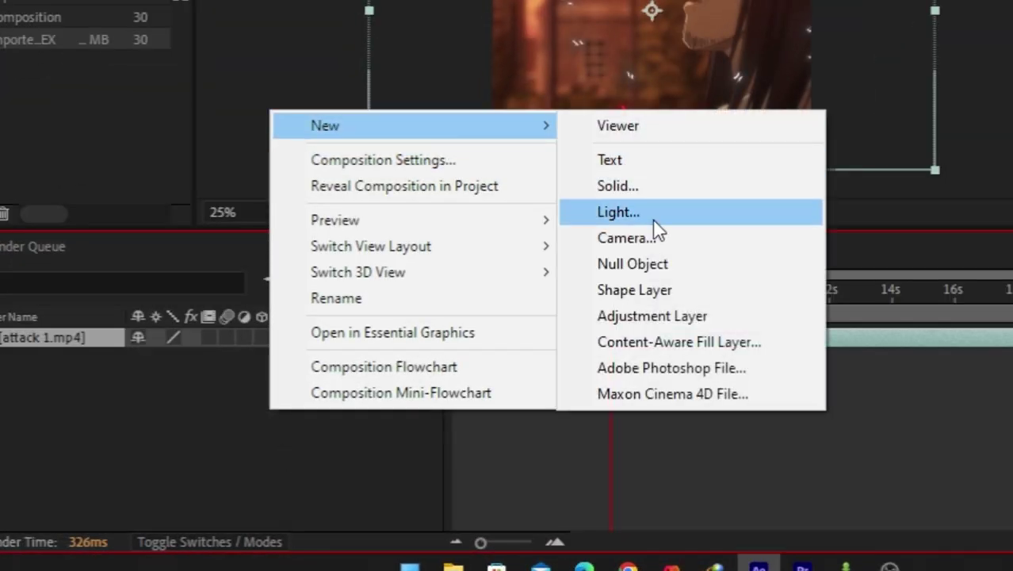
pyautogui.click(665, 314)
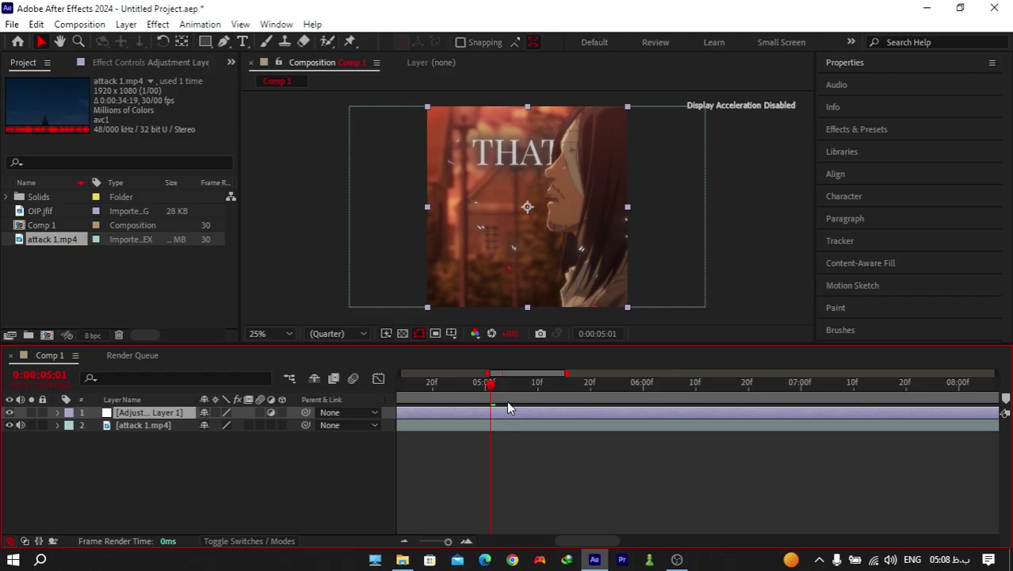
# Step: Split the adjustment layer at 0:00:05:01 and about six frames further, and delete the outer pieces
pyautogui.hotkey('ctrl', 'shift', 'd')
pyautogui.moveTo(530, 350); pyautogui.dragTo(569, 349)
pyautogui.hotkey('ctrl', 'shift', 'd')
pyautogui.press('Delete')
pyautogui.click(470, 429)
pyautogui.press('Delete')
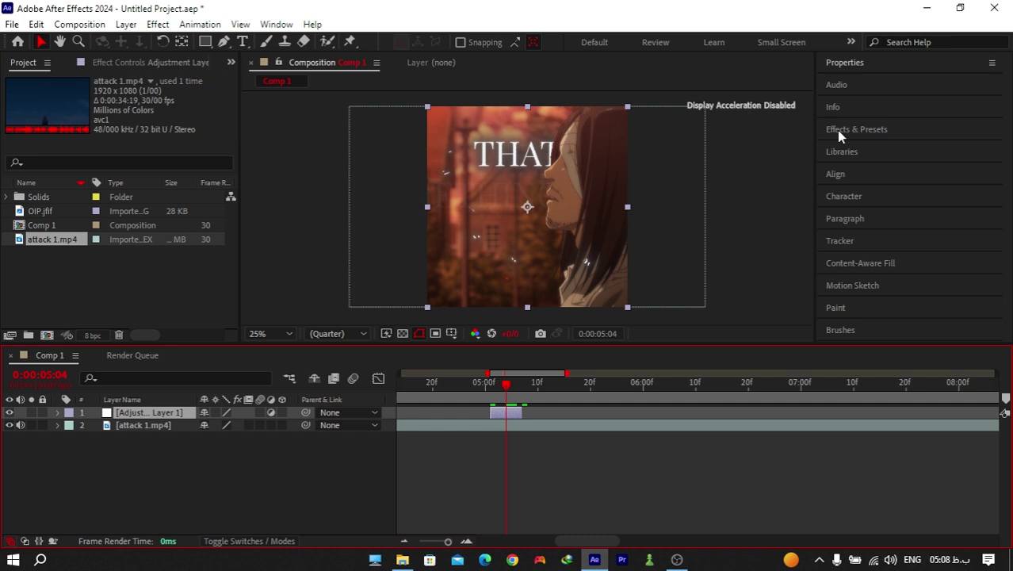
# Step: Search the effects for "blur" and apply Gaussian Blur to the adjustment layer in Comp 1
pyautogui.click(837, 132)
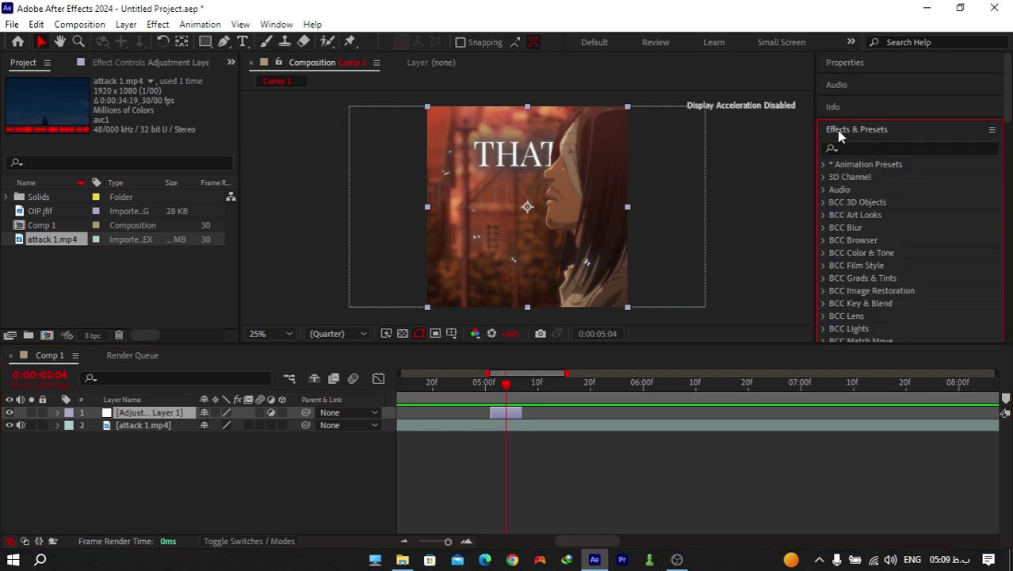
pyautogui.scroll(-4, 852, 167)
pyautogui.scroll(4, 864, 205)
pyautogui.click(875, 147)
pyautogui.write('blur')
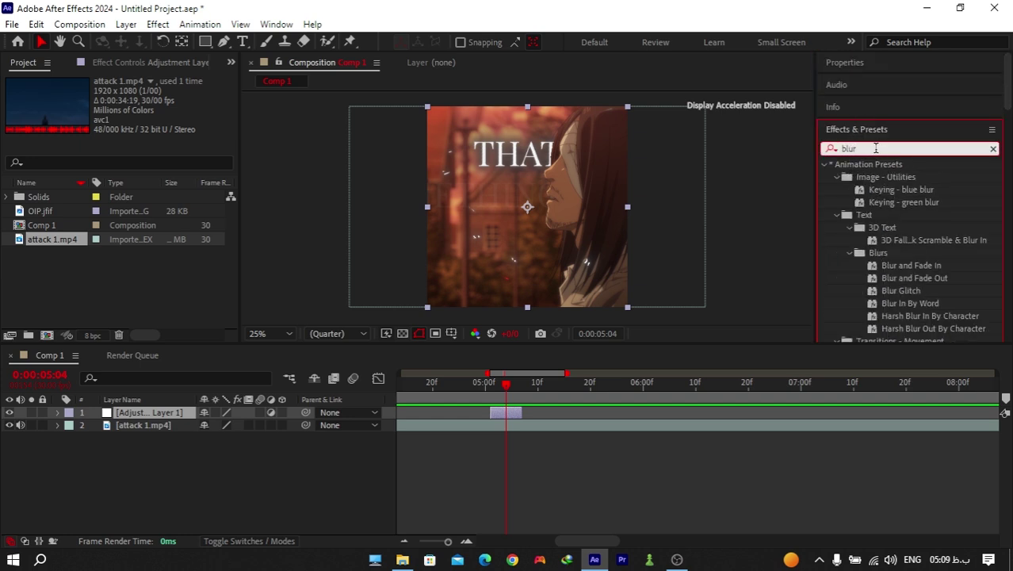
pyautogui.scroll(-2, 883, 155)
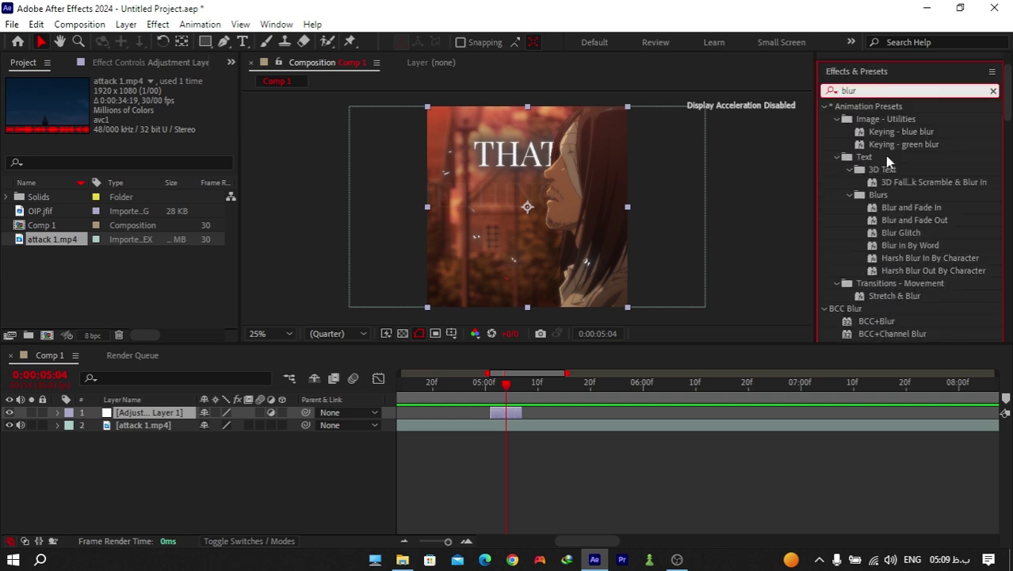
pyautogui.scroll(-6, 930, 212)
pyautogui.scroll(-10, 930, 210)
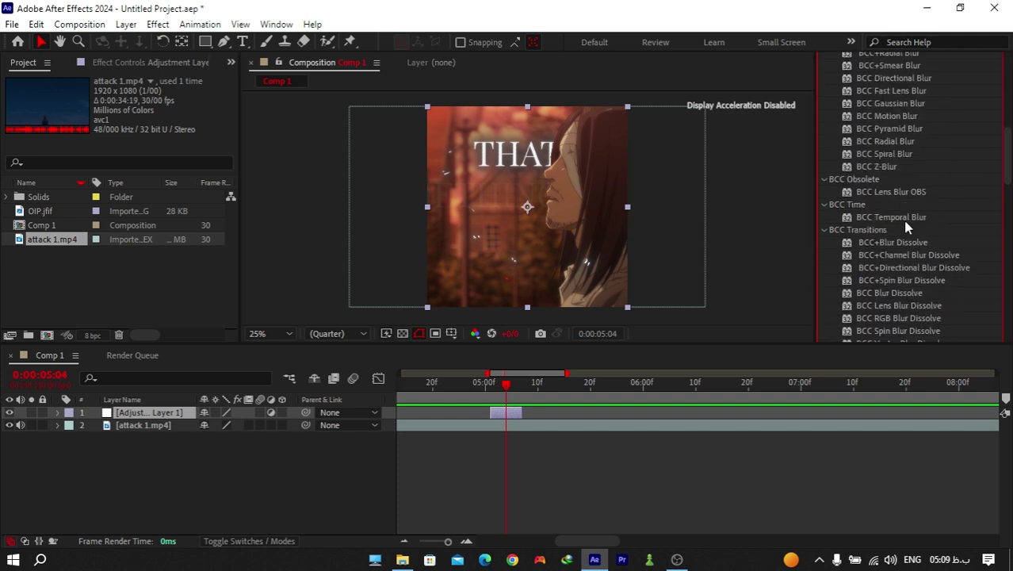
pyautogui.moveTo(882, 214); pyautogui.dragTo(505, 414)
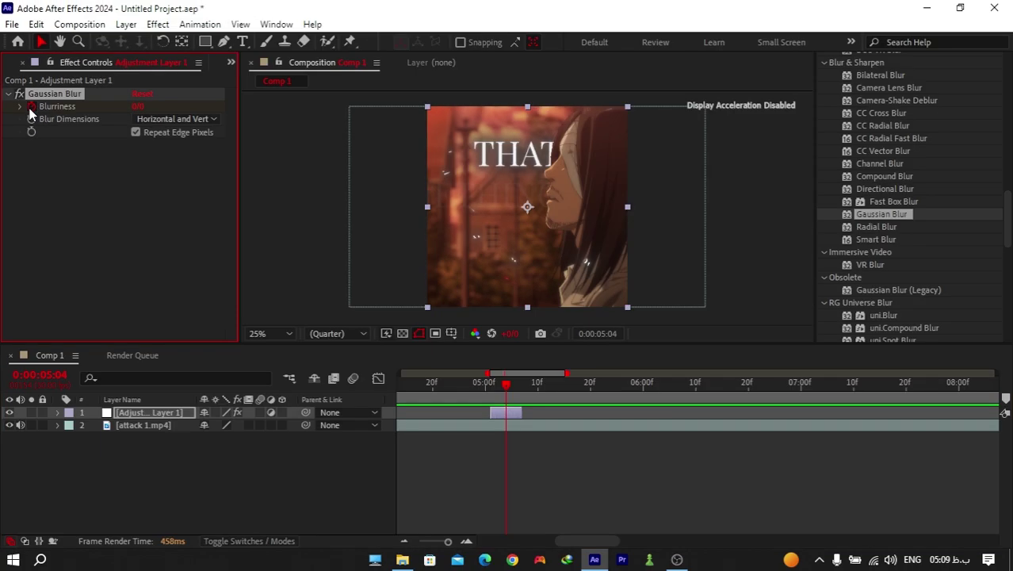
# Step: Keyframe the adjustment layer's Gaussian Blur with strong Blurriness at 0:00:05:04 and 0 at 0:00:05:01
pyautogui.moveTo(139, 105); pyautogui.dragTo(206, 99)
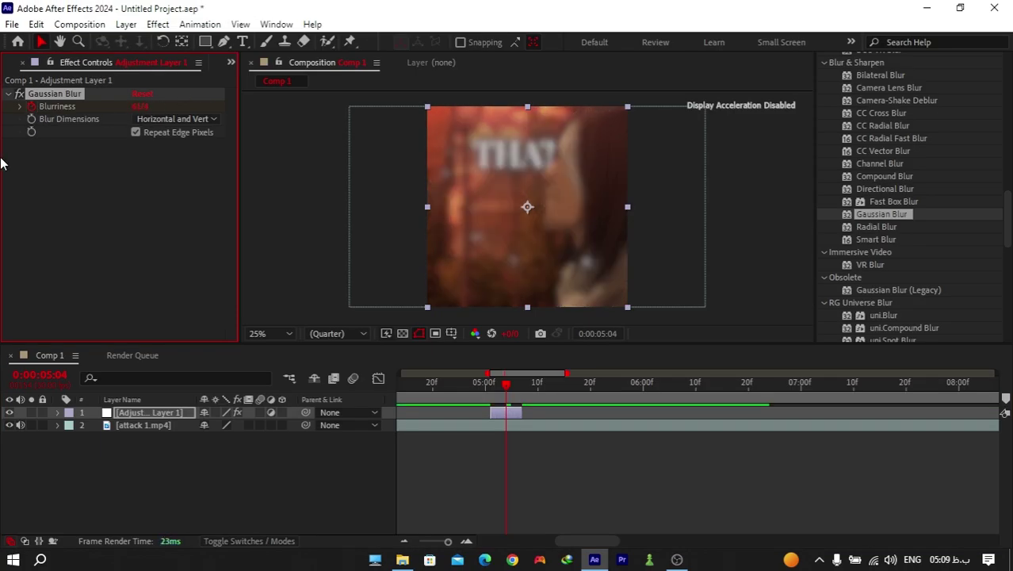
pyautogui.scroll(3, 516, 397)
pyautogui.moveTo(434, 395); pyautogui.dragTo(388, 354)
pyautogui.moveTo(142, 105); pyautogui.dragTo(3, 182)
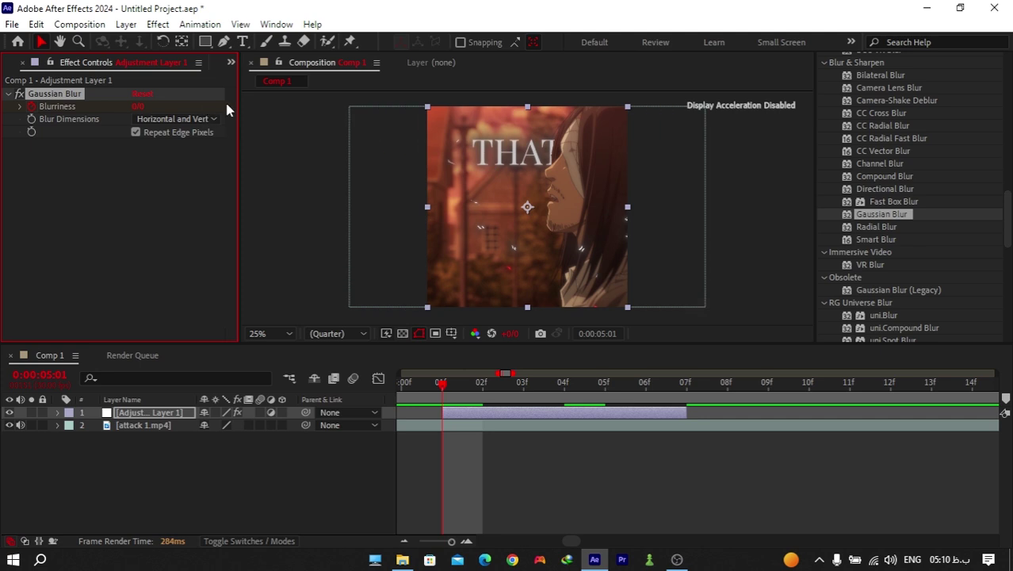
pyautogui.moveTo(239, 141); pyautogui.dragTo(218, 150)
# Step: Reveal the adjustment layer's Blurriness keyframes in the timeline and move the playhead to the layer's end at 0:00:05:07
pyautogui.click(565, 420)
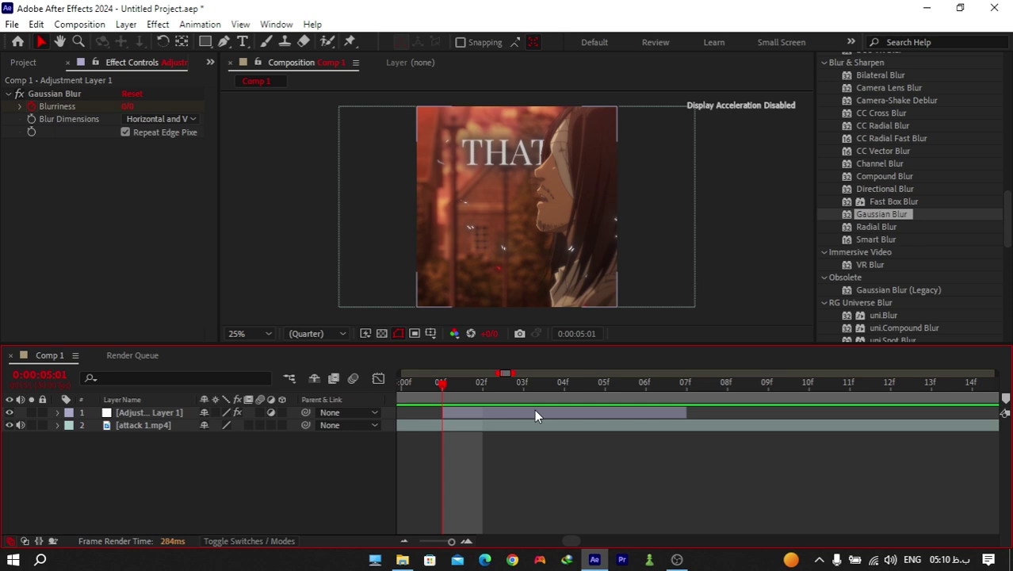
pyautogui.click(532, 416)
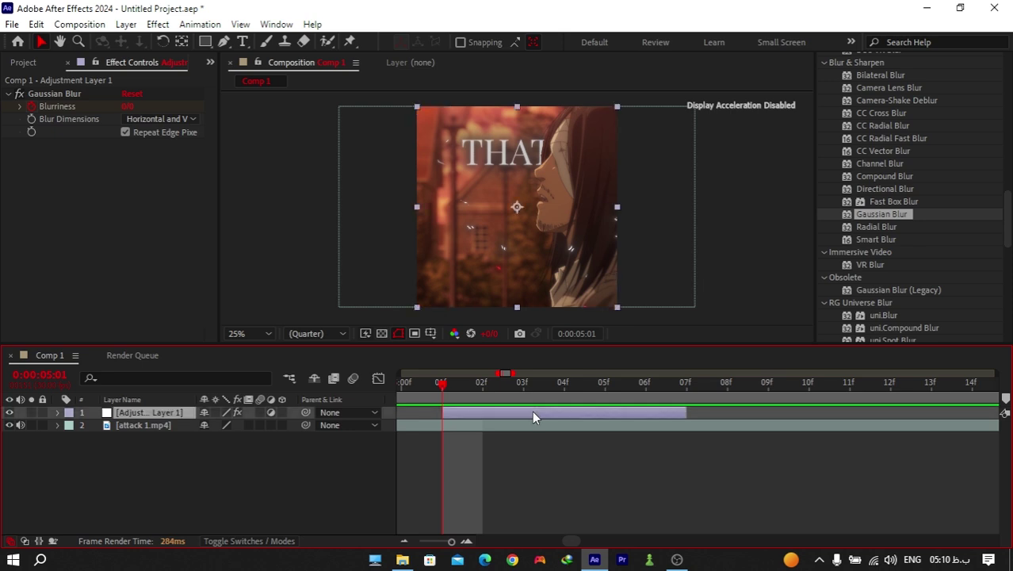
pyautogui.press('u')
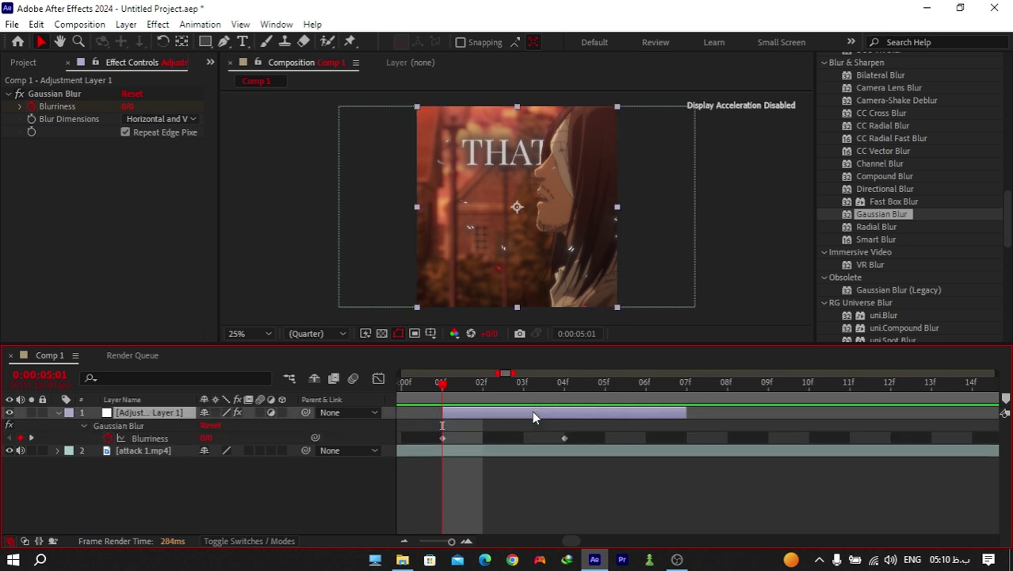
pyautogui.press('-')
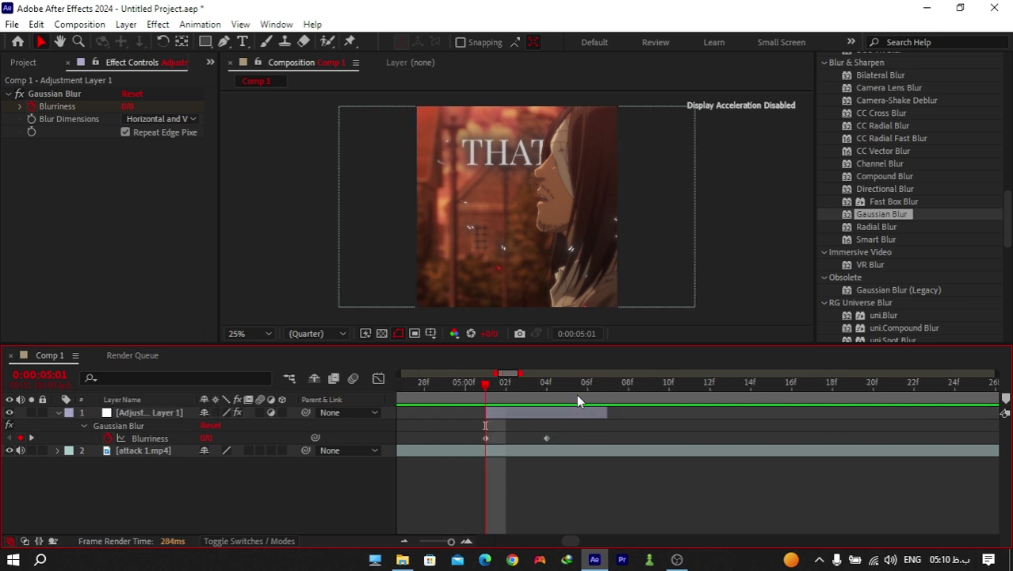
pyautogui.click(605, 384)
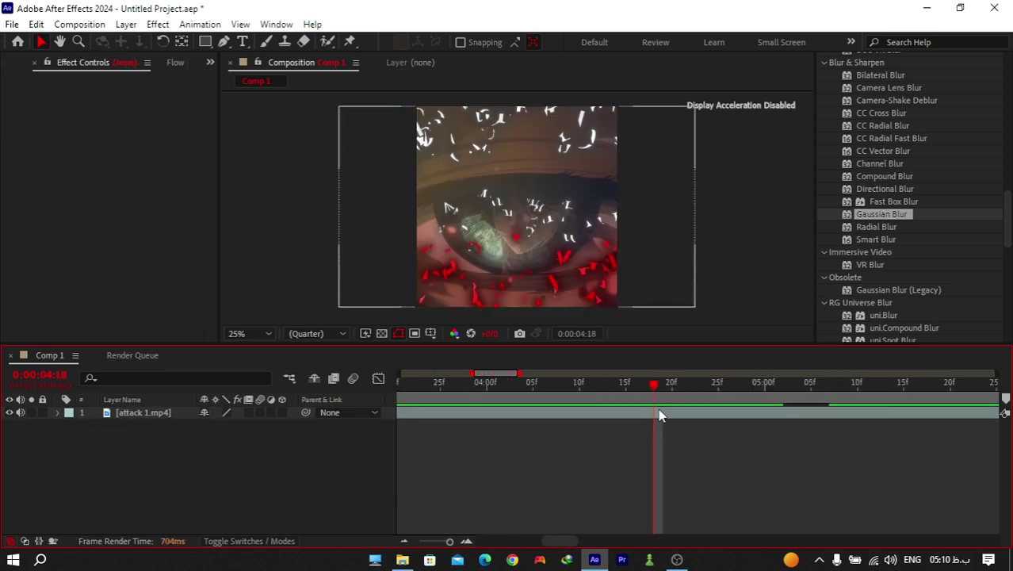
# Step: Apply Gaussian Blur and Gaussian Blur (Legacy) to the attack 1.mp4 layer and list its effects in the timeline
pyautogui.click(660, 413)
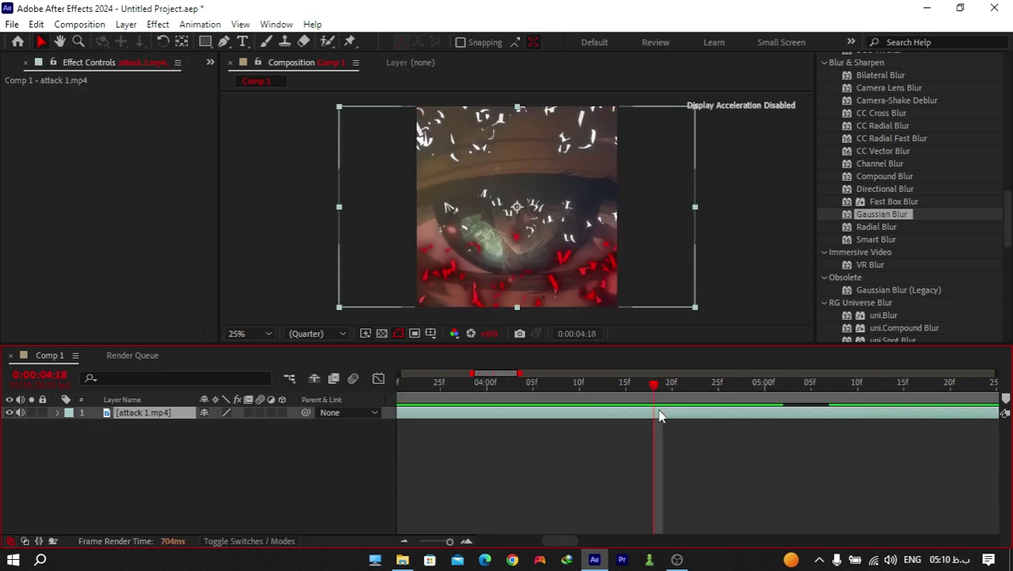
pyautogui.moveTo(901, 217); pyautogui.dragTo(686, 416)
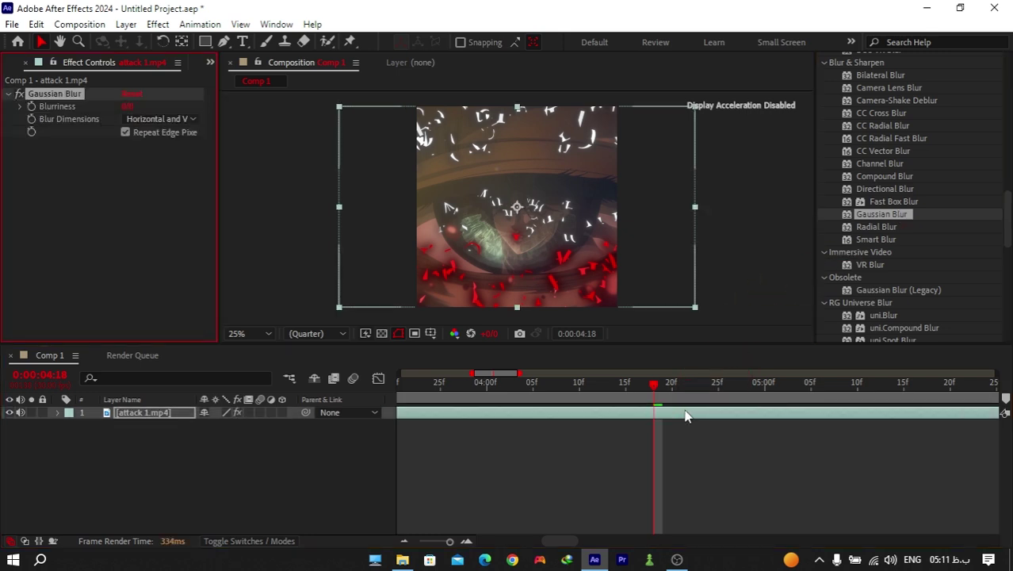
pyautogui.press('e')
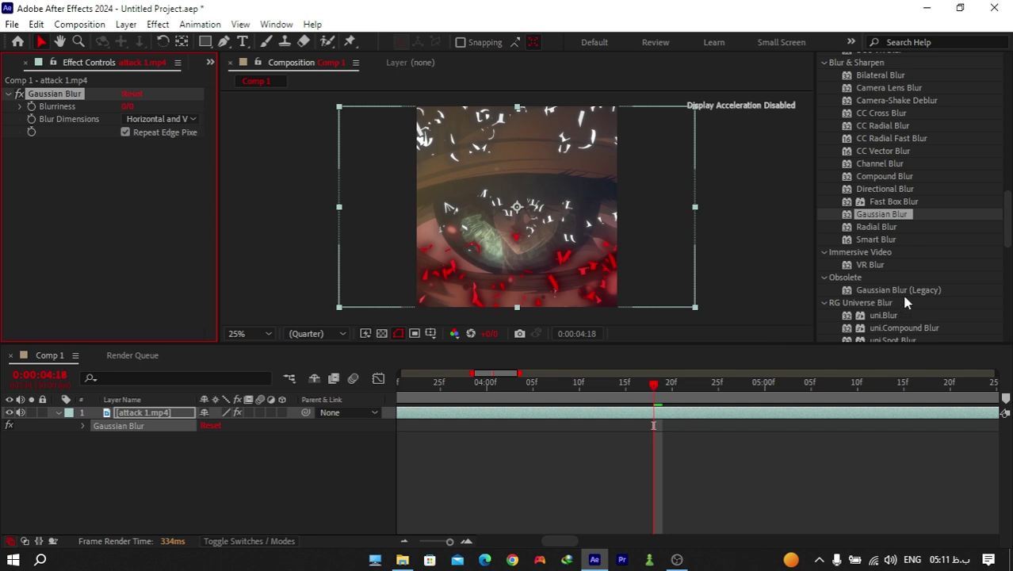
pyautogui.scroll(-1, 904, 277)
pyautogui.click(910, 263)
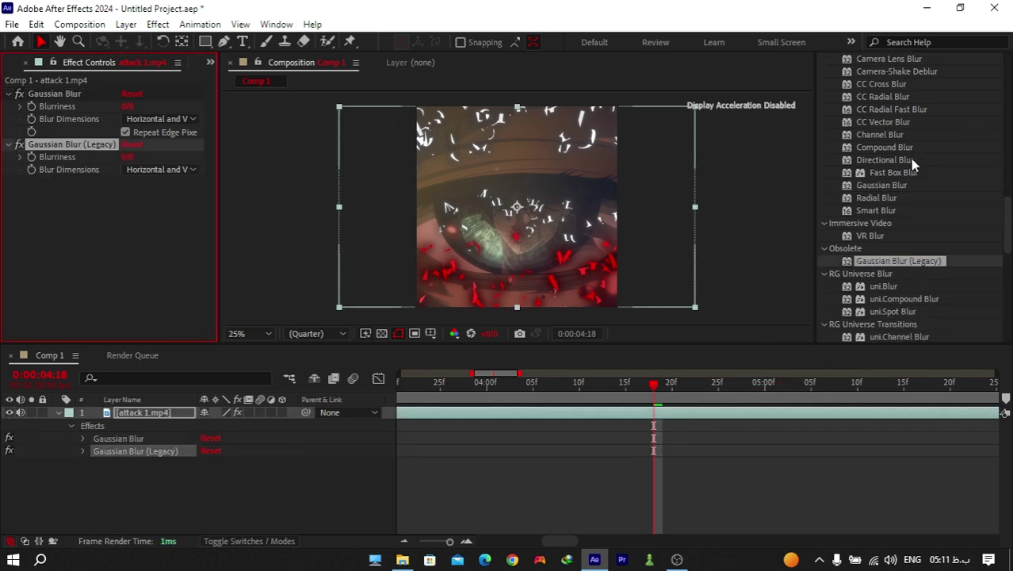
# Step: Add CC Cross Blur and CC Radial Blur to attack 1.mp4, and delete all four blur effects from the layer
pyautogui.moveTo(897, 84); pyautogui.dragTo(659, 410)
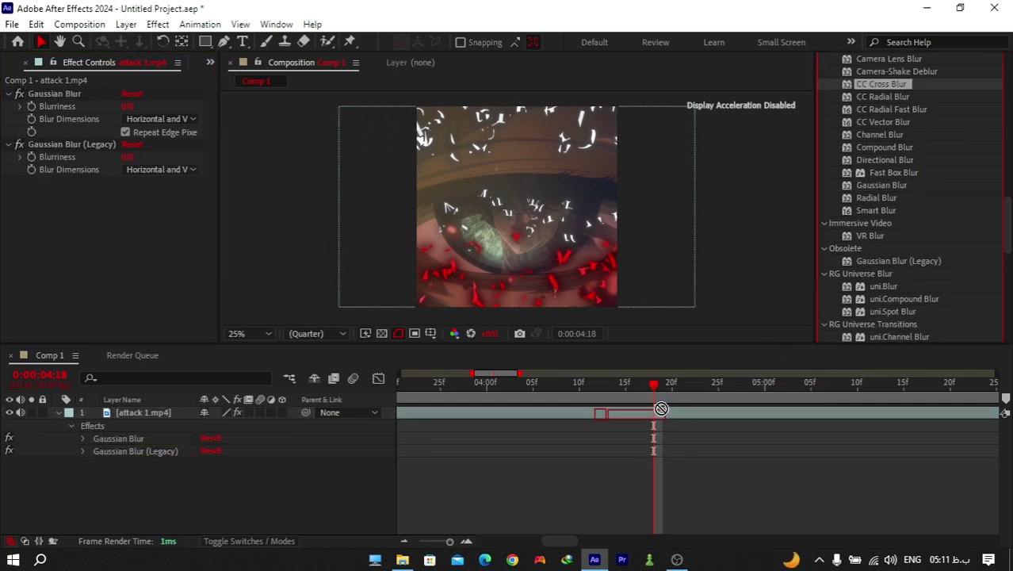
pyautogui.moveTo(882, 96); pyautogui.dragTo(668, 424)
pyautogui.moveTo(80, 491); pyautogui.dragTo(147, 434)
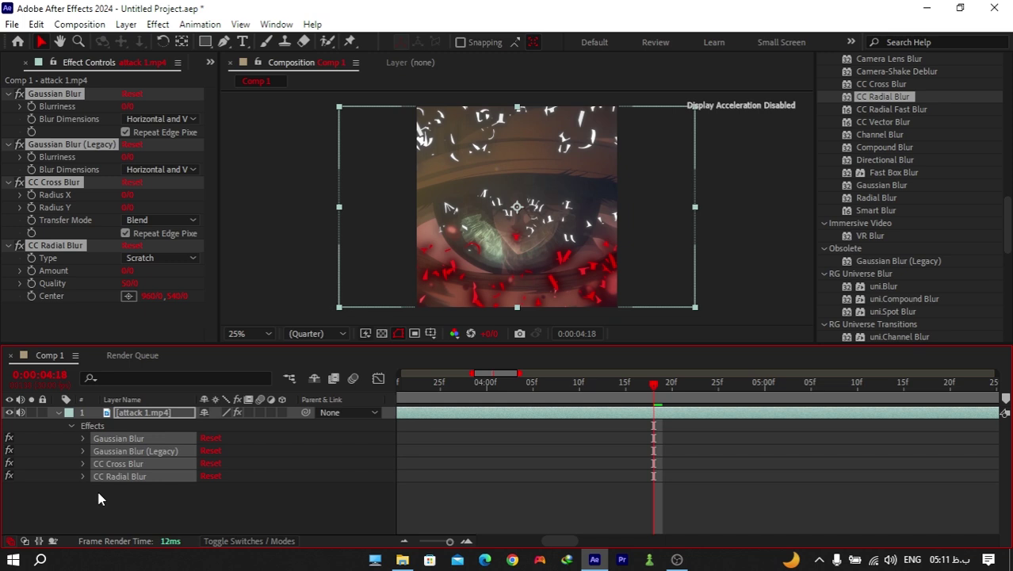
pyautogui.press('Delete')
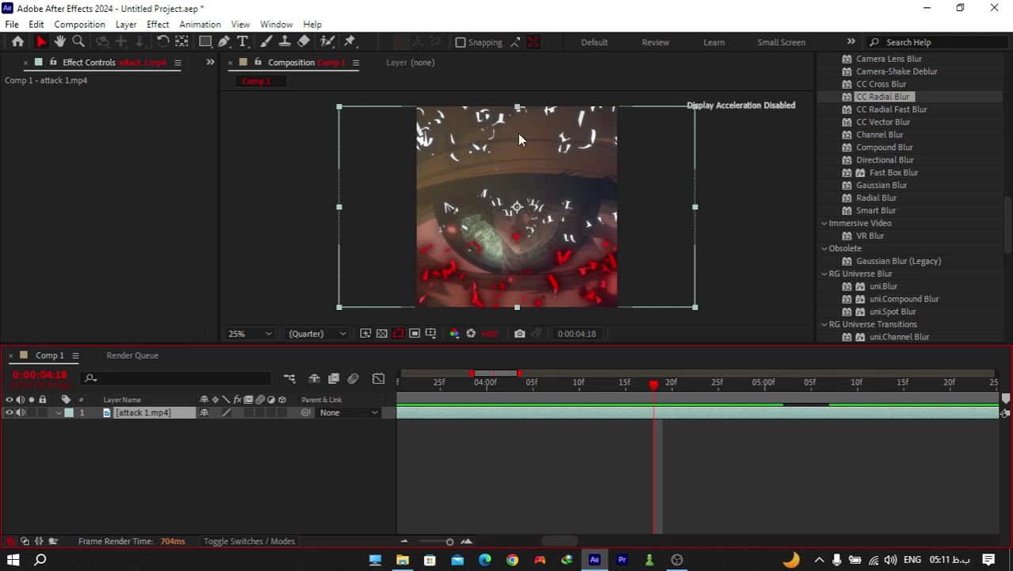
# Step: Try moving and resizing the attack 1.mp4 layer directly in the composition preview, undoing each change
pyautogui.moveTo(506, 250); pyautogui.dragTo(560, 247)
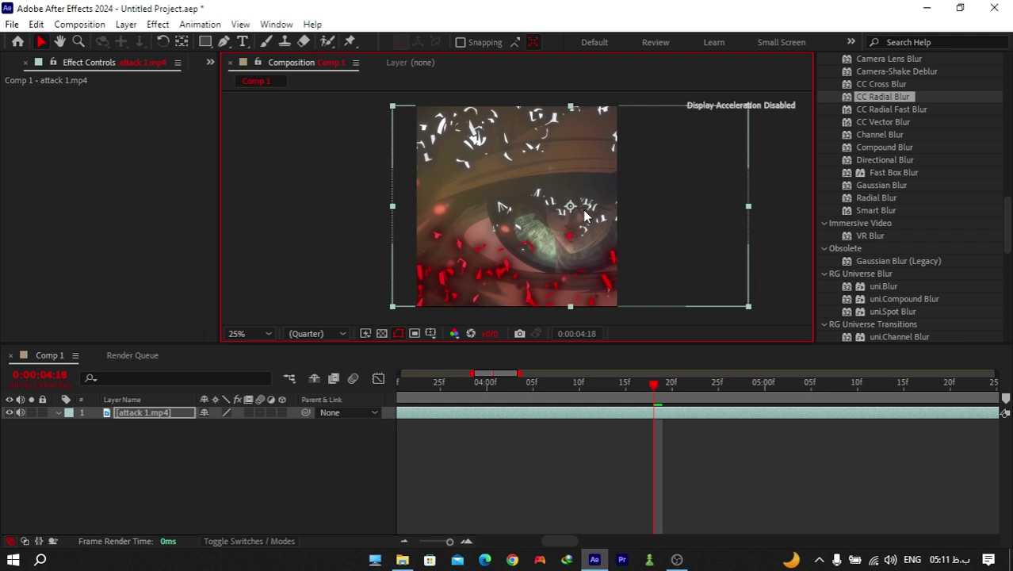
pyautogui.hotkey('ctrl', 'z')
pyautogui.doubleClick(695, 208)
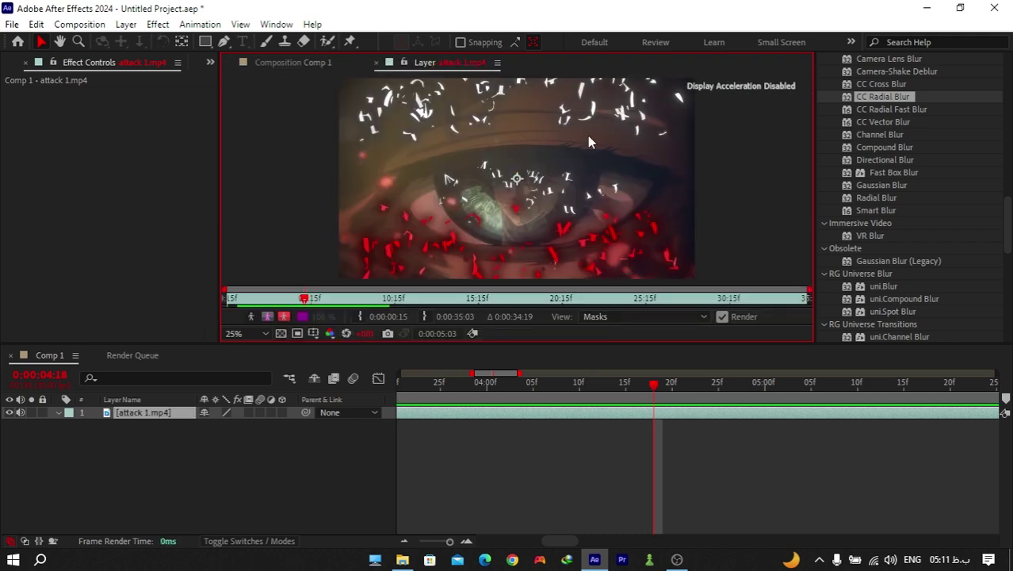
pyautogui.click(341, 63)
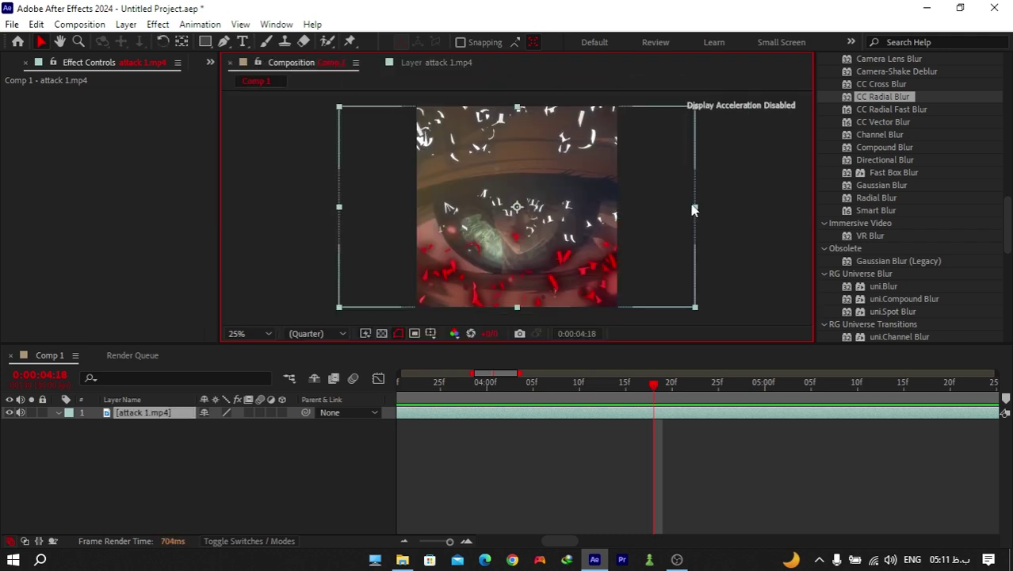
pyautogui.moveTo(692, 207); pyautogui.dragTo(606, 221)
pyautogui.hotkey('ctrl', 'z')
# Step: Show the Scale property of attack 1.mp4 and expand the layer's full set of Transform properties
pyautogui.click(127, 412)
pyautogui.press('s')
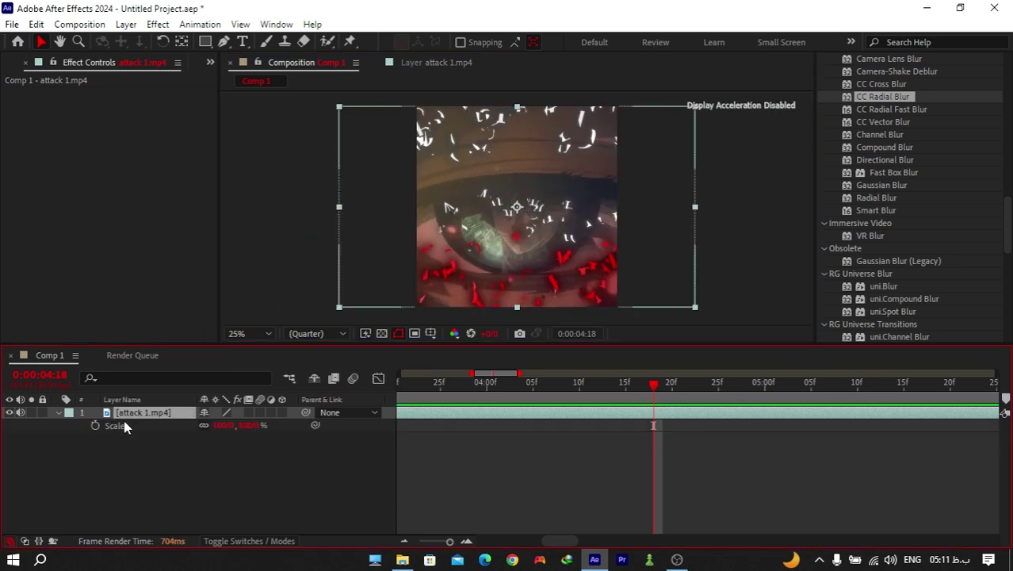
pyautogui.click(158, 444)
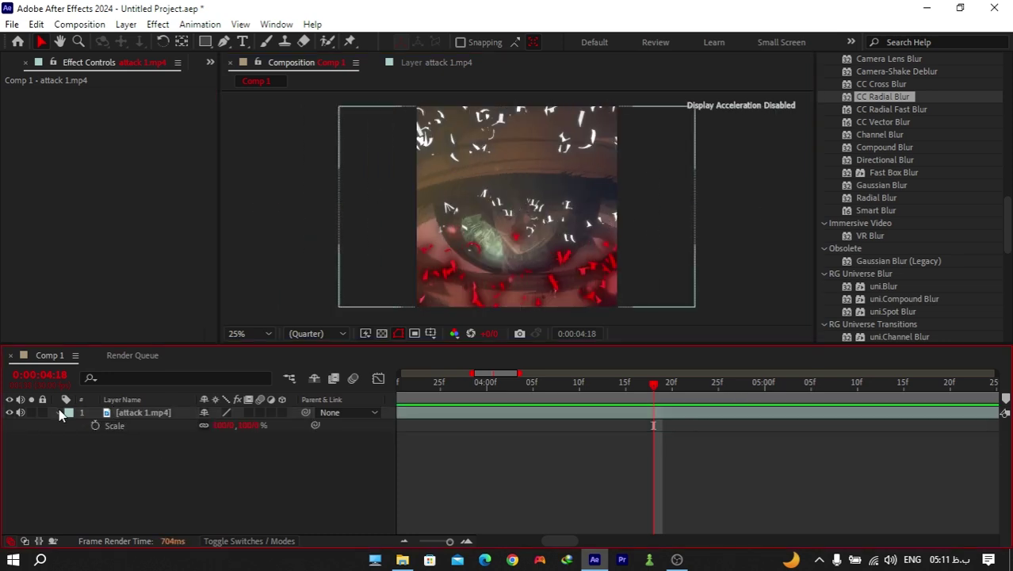
pyautogui.click(59, 410)
pyautogui.click(58, 409)
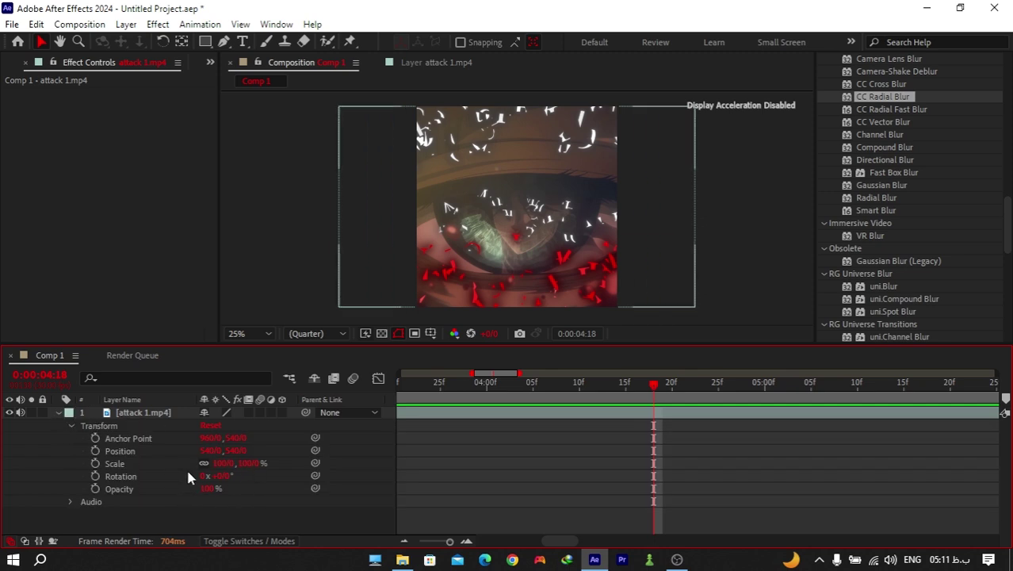
# Step: Try adjusting the Transform values of attack 1.mp4, undo the adjustments, and collapse the layer's properties
pyautogui.moveTo(205, 487); pyautogui.dragTo(238, 457)
pyautogui.hotkey('ctrl', 'z')
pyautogui.hotkey('ctrl', 'z')
pyautogui.click(211, 450)
pyautogui.click(446, 454)
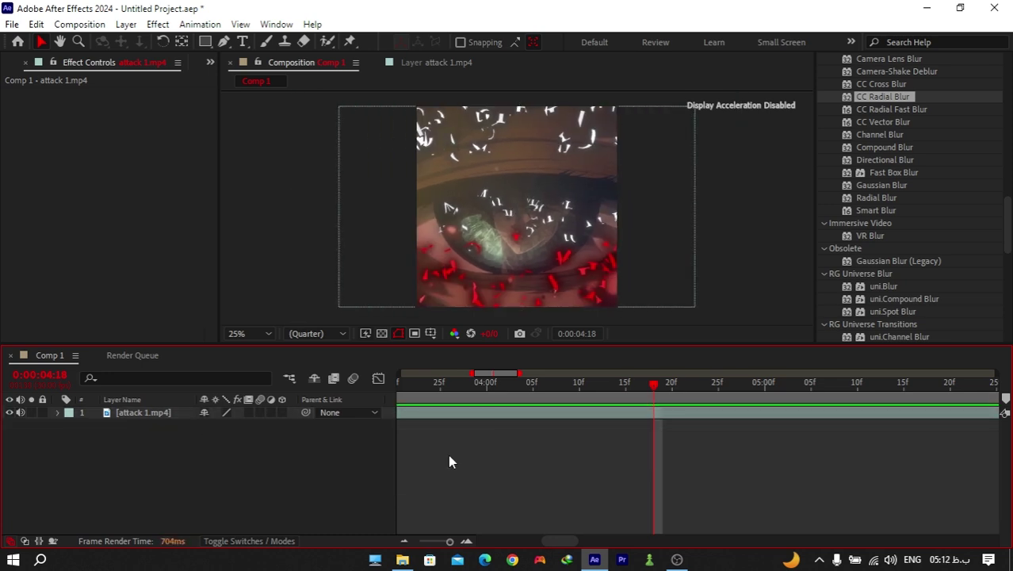
# Step: Reveal the Opacity of attack 1.mp4 and set a 100% keyframe at 0:00:28:11
pyautogui.click(643, 412)
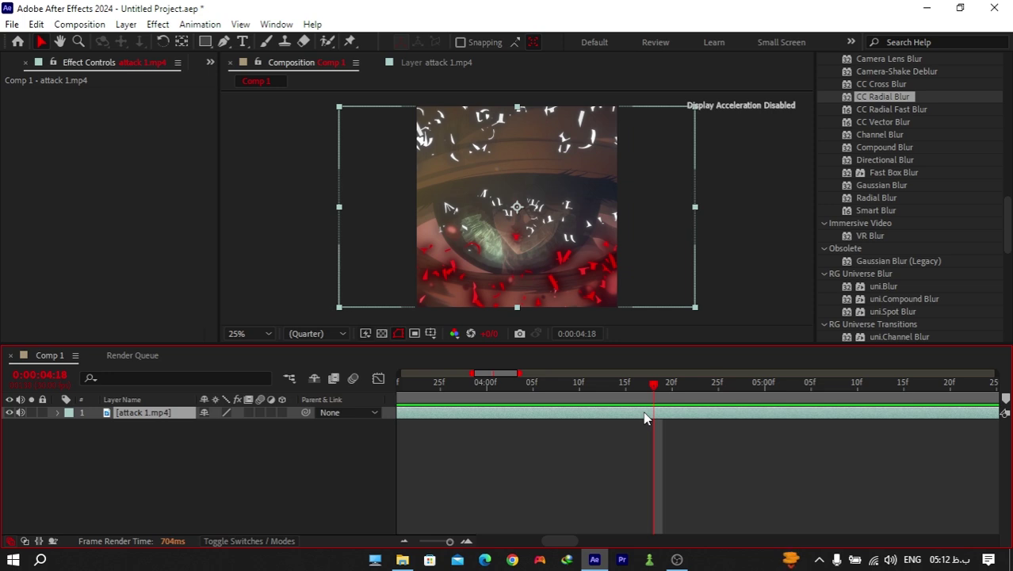
pyautogui.press('a')
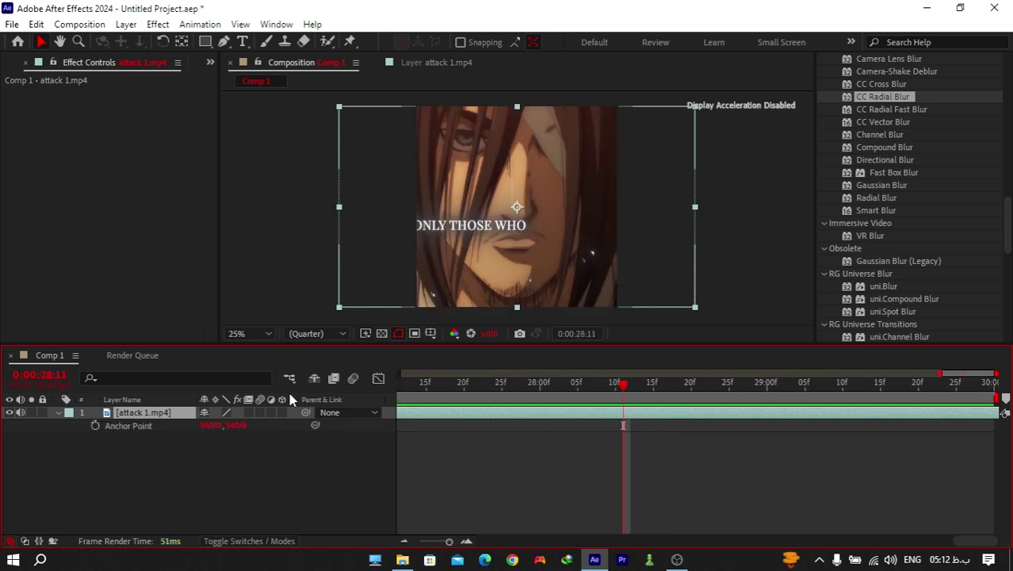
pyautogui.press('t')
pyautogui.press('-')
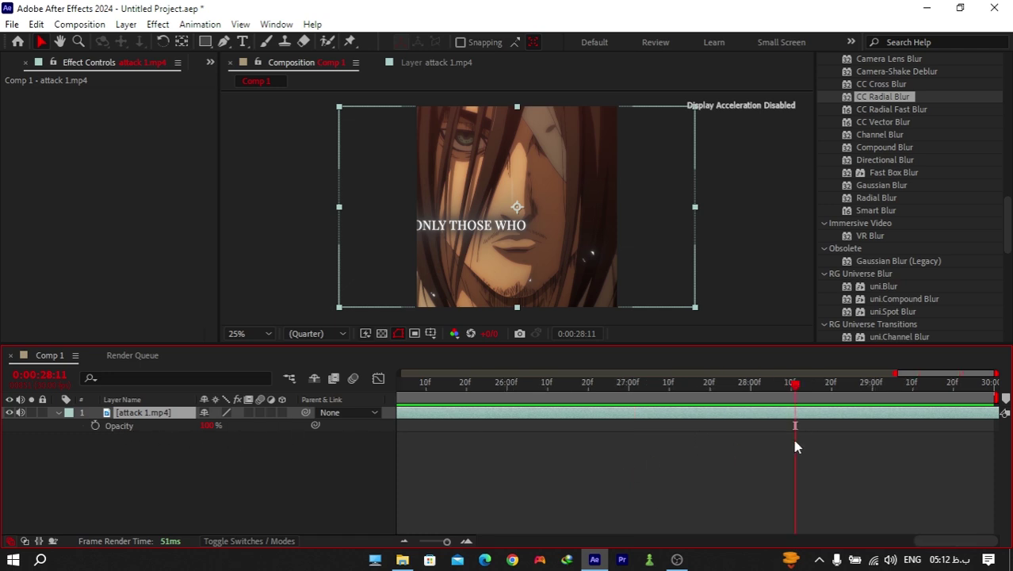
pyautogui.click(96, 426)
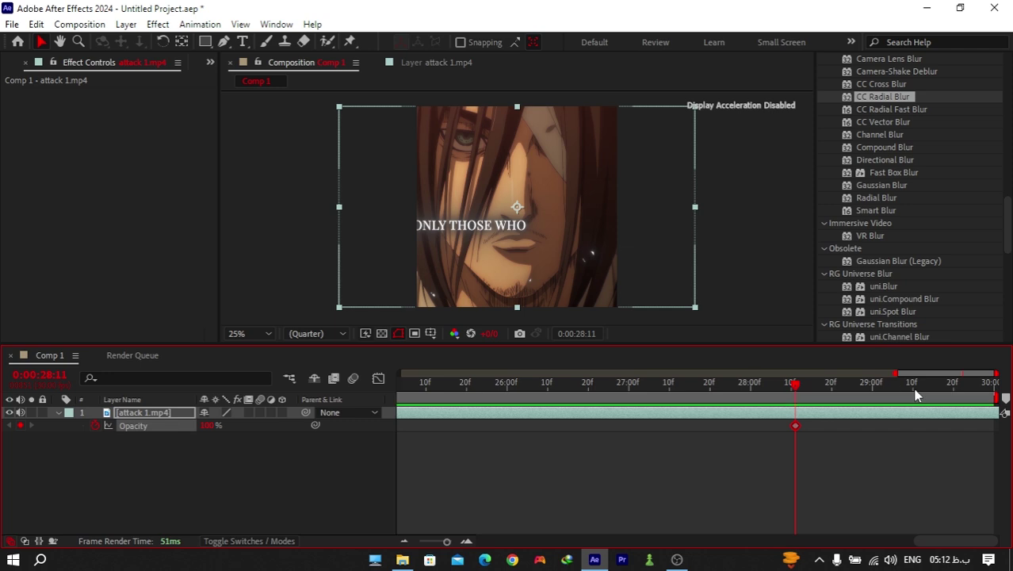
# Step: Advance the playhead five frames to 0:00:28:16 and set the Opacity of attack 1.mp4 to 0%
pyautogui.keyDown('alt'); pyautogui.scroll(4, 848, 422); pyautogui.keyUp('alt')
pyautogui.press('pagedown')
pyautogui.press('pagedown')
pyautogui.press('pagedown')
pyautogui.press('pagedown')
pyautogui.press('pagedown')
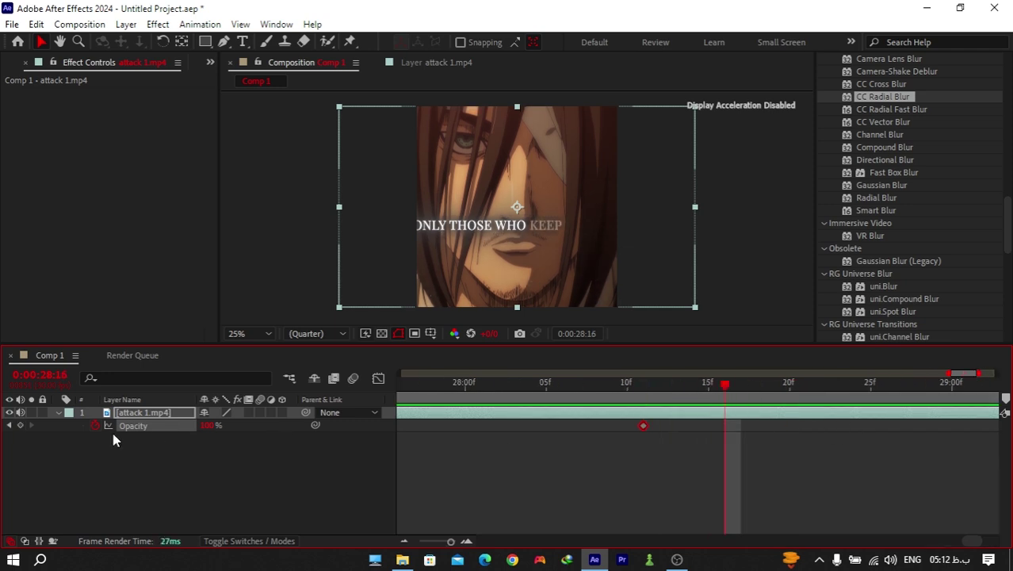
pyautogui.moveTo(217, 429); pyautogui.dragTo(167, 428)
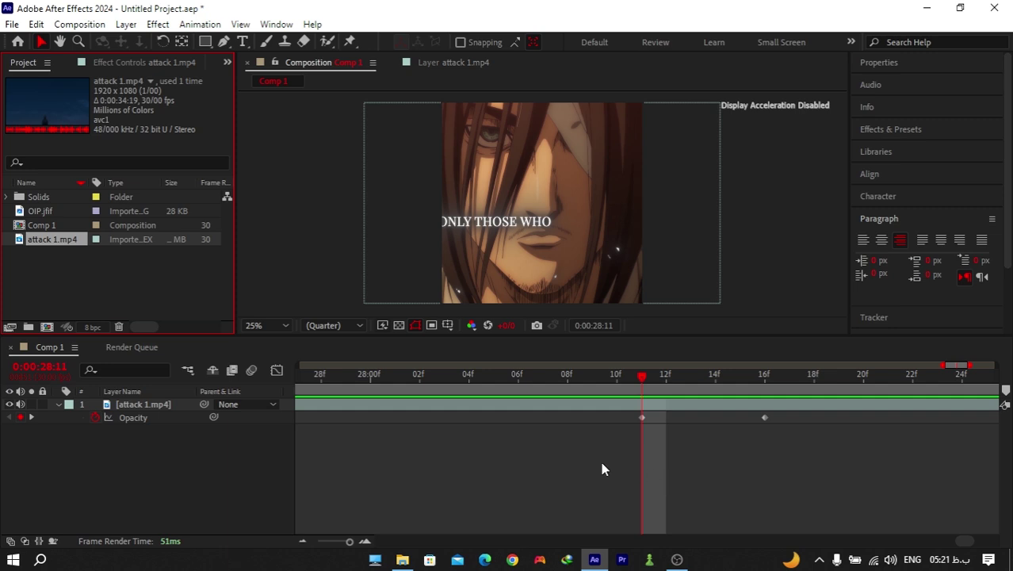
# Step: Move the second Opacity keyframe of attack 1.mp4 to 0:00:28:20 to lengthen the fade-out
pyautogui.moveTo(601, 462); pyautogui.dragTo(829, 416)
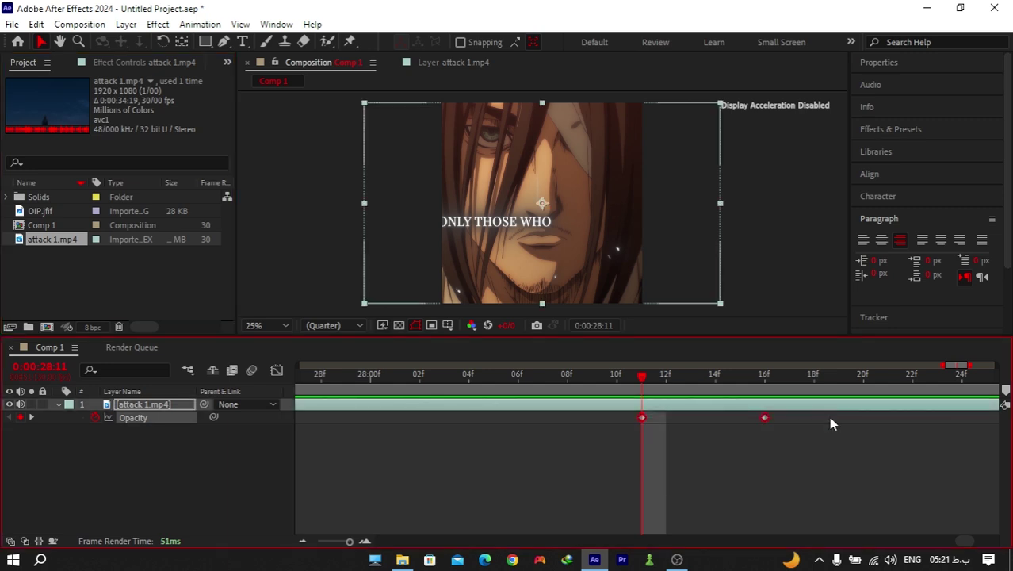
pyautogui.click(806, 446)
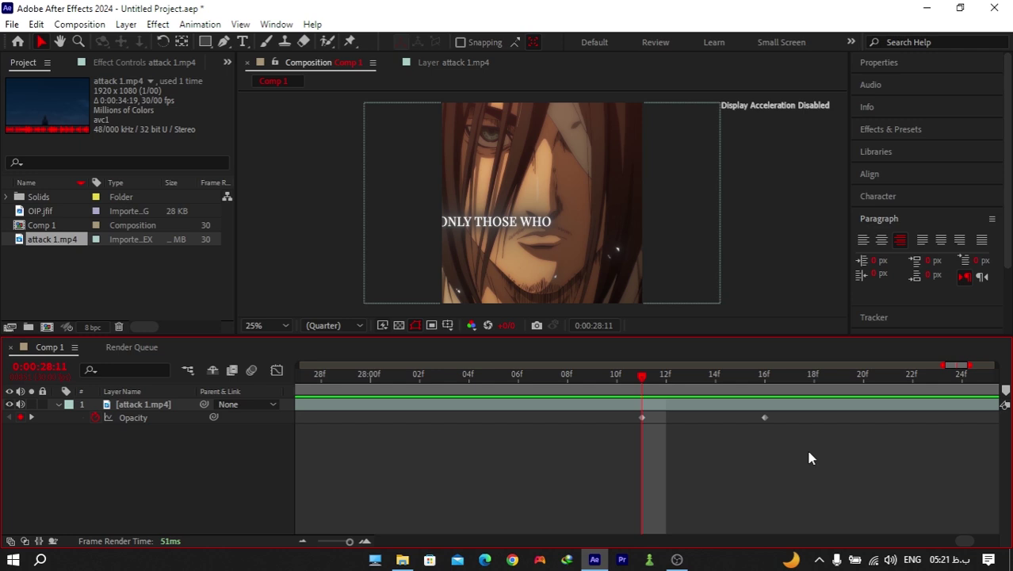
pyautogui.scroll(-2, 806, 458)
pyautogui.moveTo(783, 417); pyautogui.dragTo(830, 419)
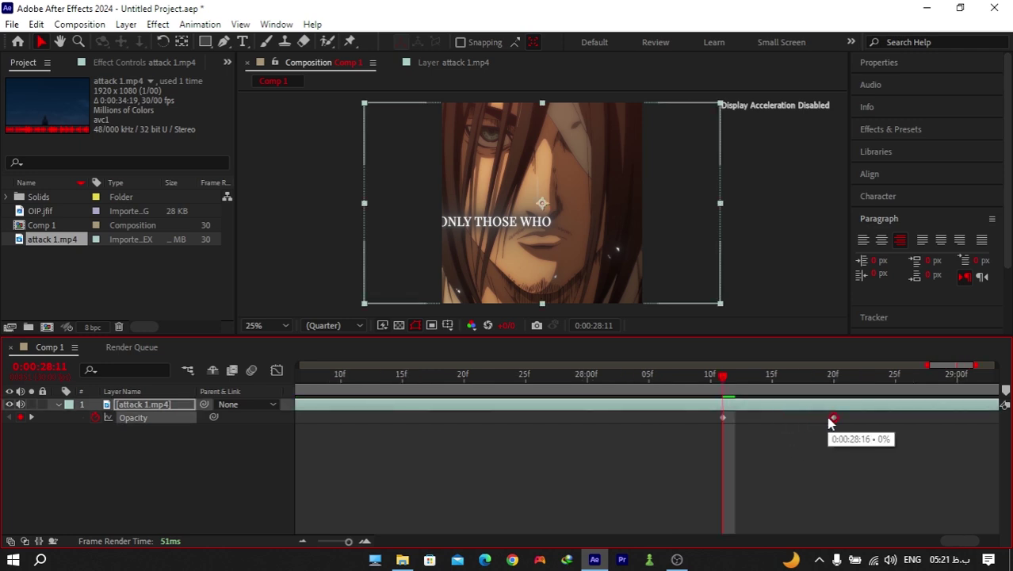
# Step: Move the second Opacity keyframe of attack 1.mp4 to 0:00:28:25 to lengthen the fade-out further
pyautogui.click(713, 388)
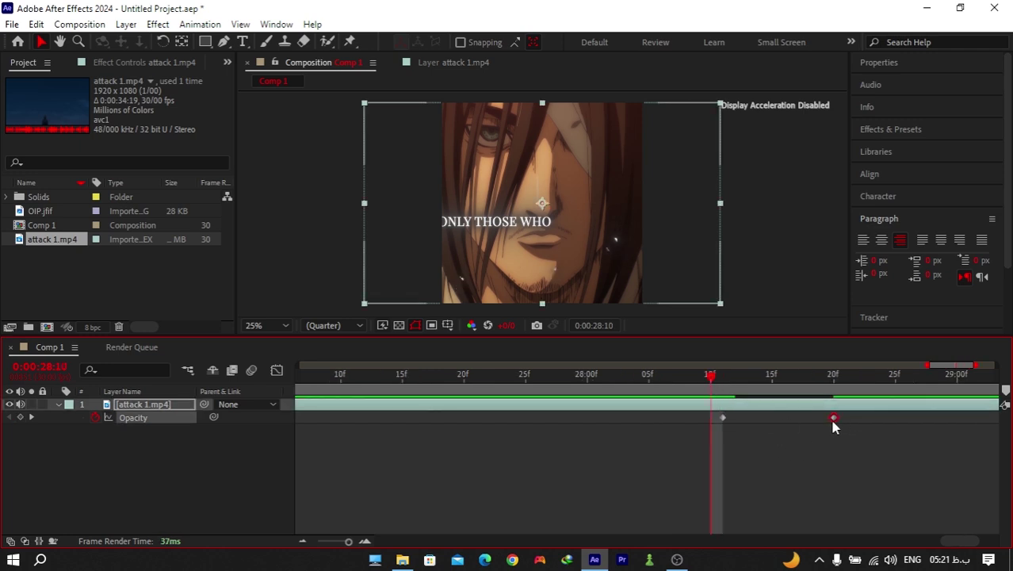
pyautogui.moveTo(850, 419); pyautogui.dragTo(894, 419)
pyautogui.click(877, 455)
pyautogui.scroll(-3, 871, 455)
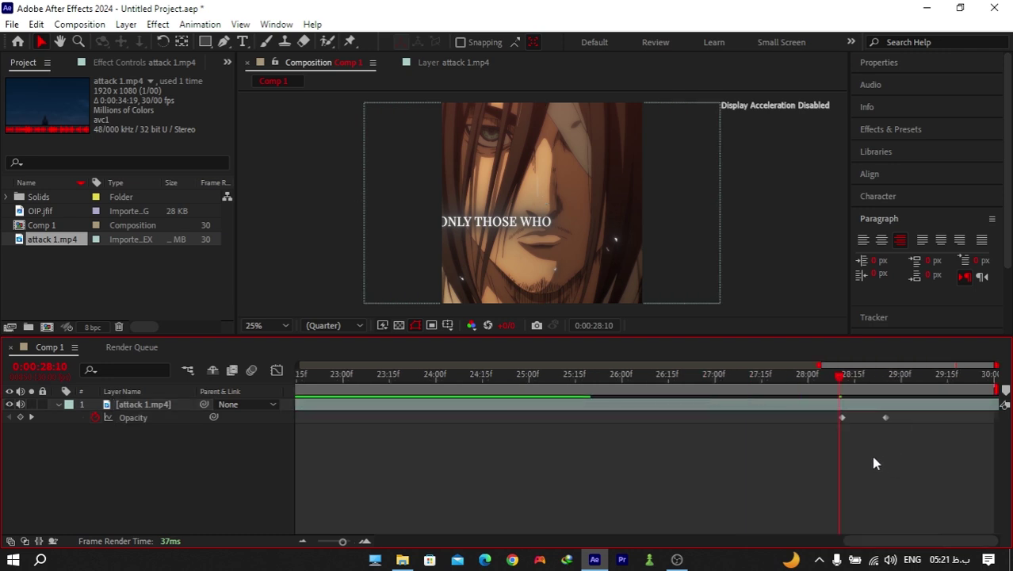
pyautogui.scroll(3, 872, 455)
pyautogui.moveTo(817, 380)
pyautogui.mouseDown()
pyautogui.moveTo(976, 389)
pyautogui.moveTo(807, 390)
pyautogui.mouseUp()
# Step: Show the Opacity keyframes of attack 1.mp4 in the Graph Editor and apply Easy Ease to both
pyautogui.moveTo(768, 446); pyautogui.dragTo(608, 419)
pyautogui.click(277, 371)
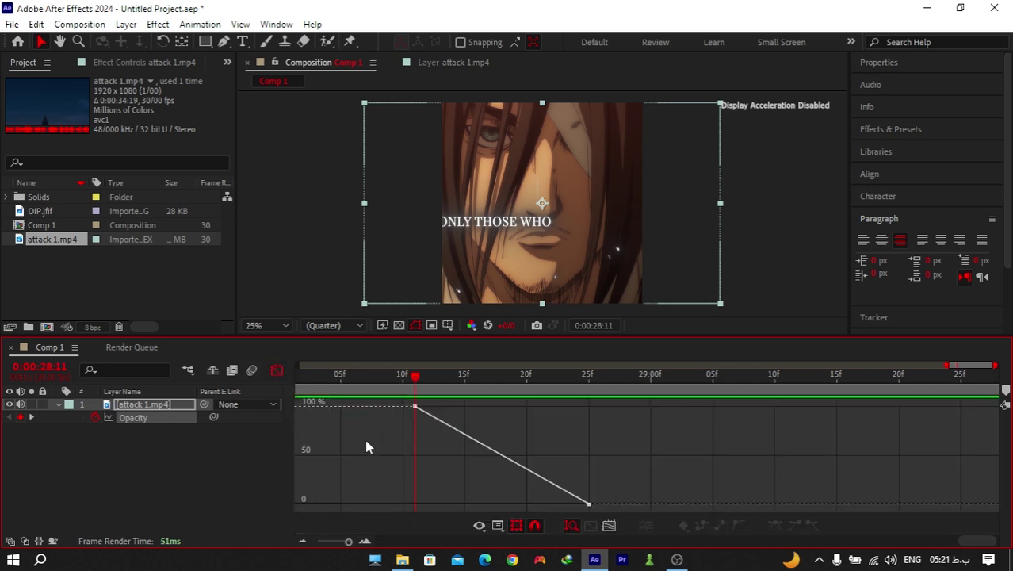
pyautogui.click(588, 503)
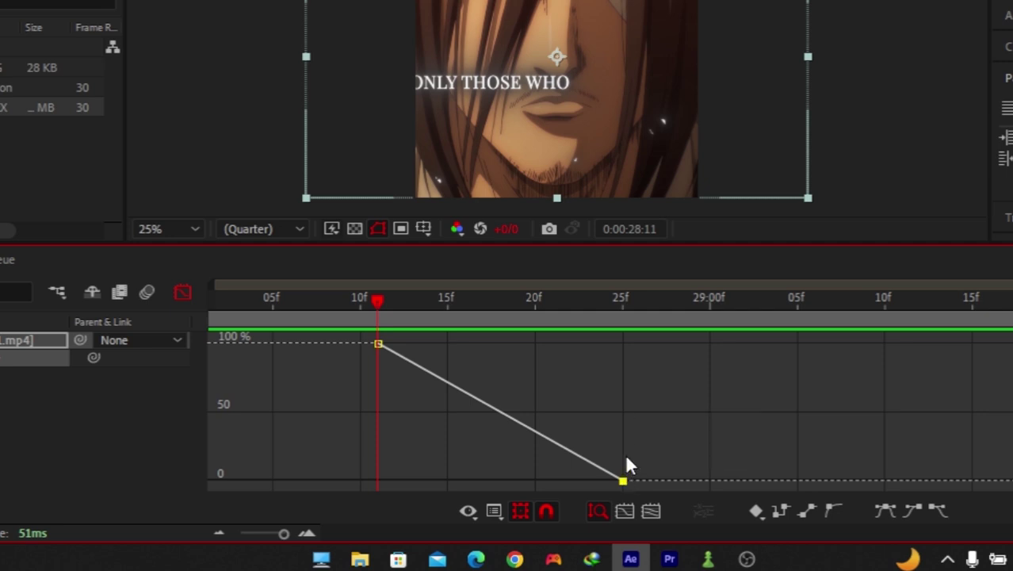
pyautogui.press('F9')
pyautogui.click(378, 342)
pyautogui.press('F9')
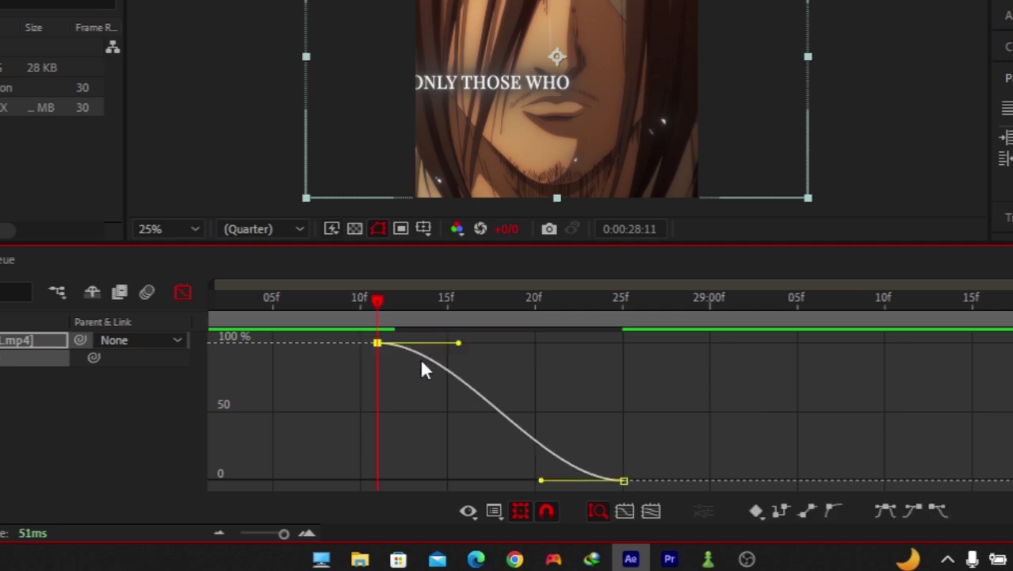
# Step: Steer the first handle of the Opacity curve straight down for a fast initial drop, and scrub through the fade
pyautogui.moveTo(459, 344); pyautogui.dragTo(398, 447)
pyautogui.moveTo(547, 474); pyautogui.dragTo(588, 451)
pyautogui.moveTo(780, 436); pyautogui.dragTo(599, 485)
pyautogui.moveTo(382, 407); pyautogui.dragTo(371, 475)
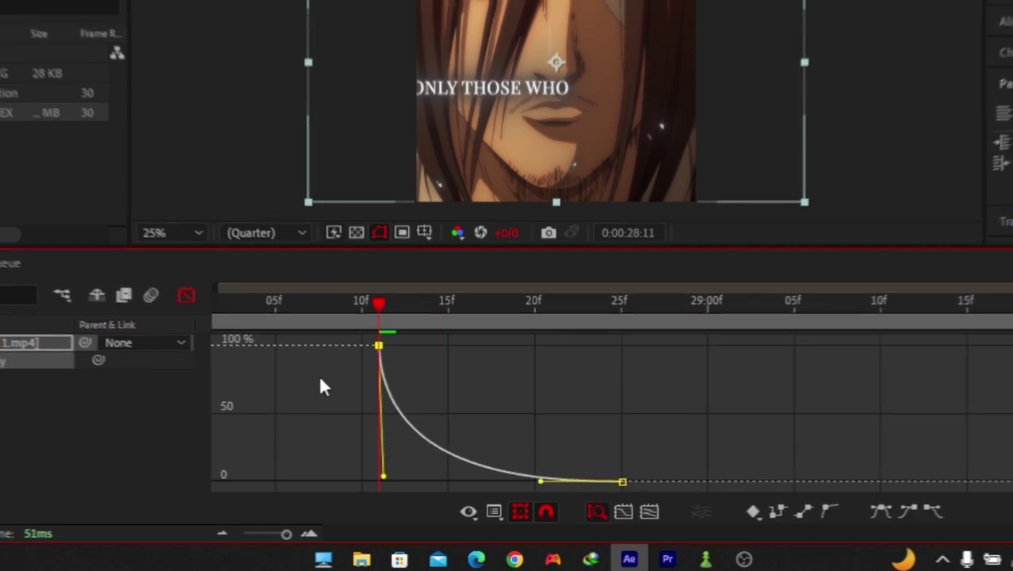
pyautogui.moveTo(377, 302); pyautogui.dragTo(341, 305)
pyautogui.moveTo(387, 383); pyautogui.dragTo(418, 383)
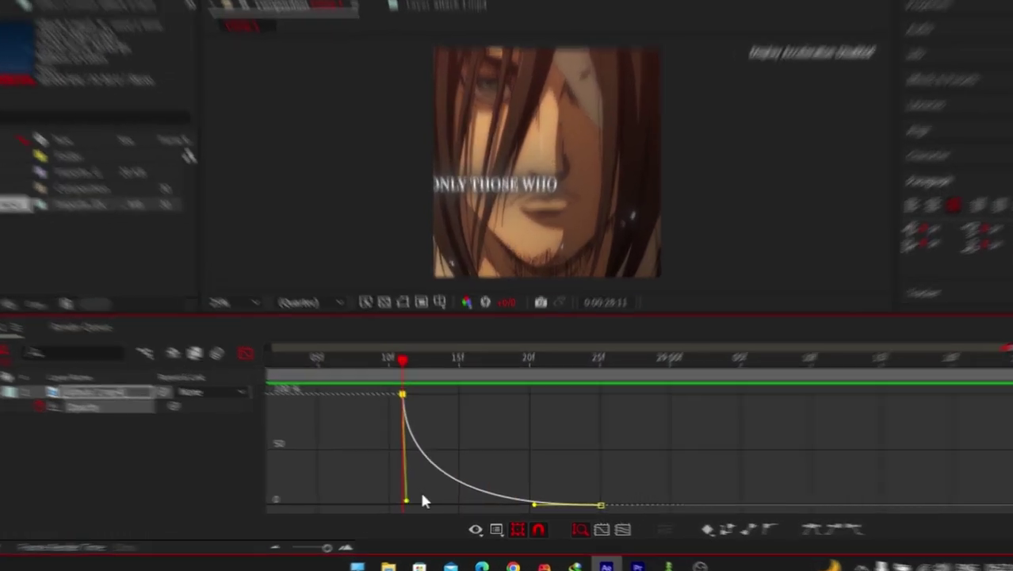
# Step: Try a gradual start and a steep end on the Opacity curve, scrub the fade, and undo the handle adjustments
pyautogui.moveTo(418, 500); pyautogui.dragTo(579, 410)
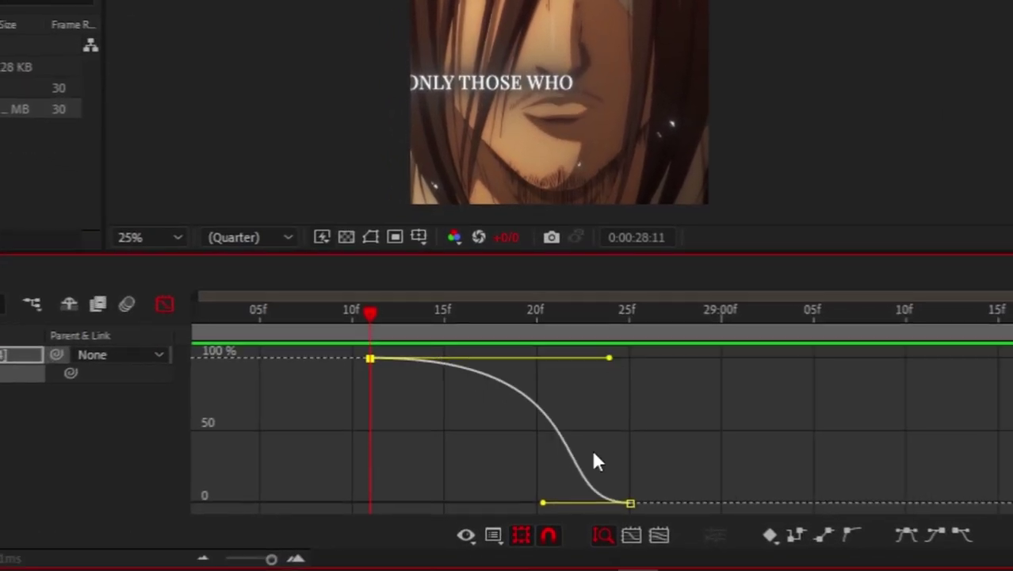
pyautogui.moveTo(543, 505); pyautogui.dragTo(625, 438)
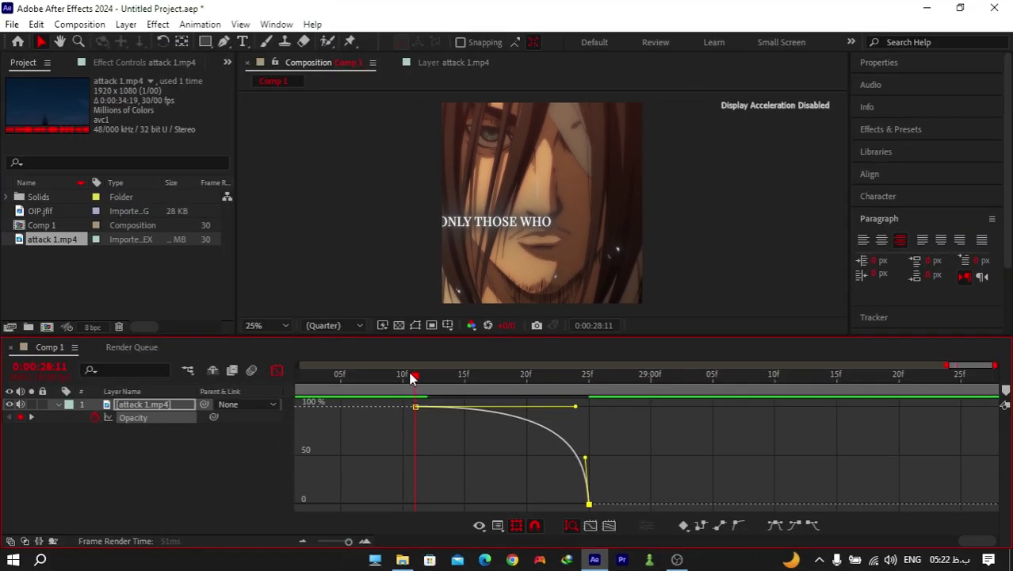
pyautogui.moveTo(381, 314); pyautogui.dragTo(457, 307)
pyautogui.moveTo(468, 375); pyautogui.dragTo(550, 385)
pyautogui.hotkey('ctrl', 'z')
pyautogui.hotkey('ctrl', 'z')
# Step: Make the Opacity curve steep at both ends with a slow middle, scrub the fade, and close the Graph Editor
pyautogui.moveTo(474, 406); pyautogui.dragTo(367, 468)
pyautogui.moveTo(530, 504); pyautogui.dragTo(712, 448)
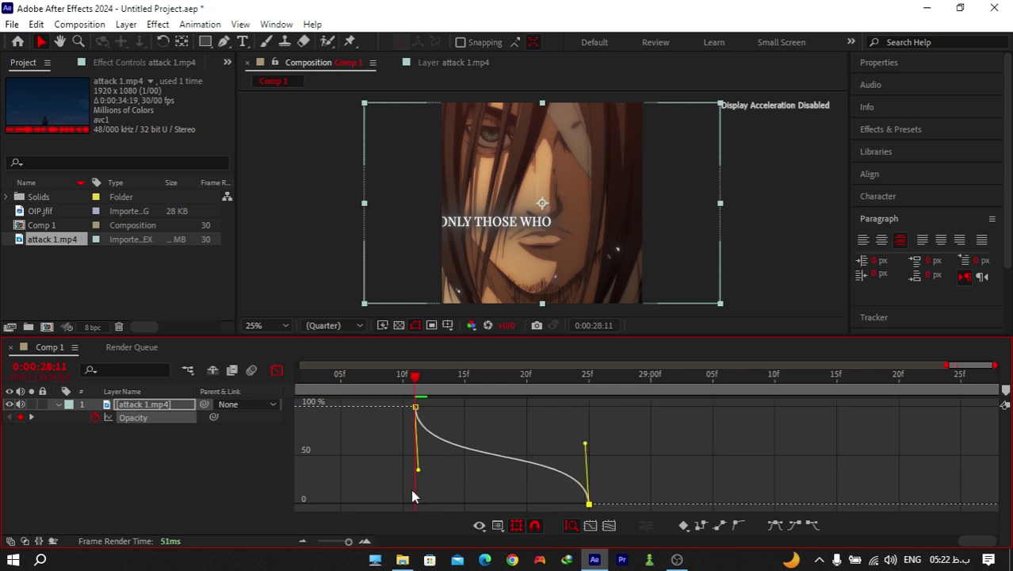
pyautogui.moveTo(414, 470); pyautogui.dragTo(416, 484)
pyautogui.moveTo(420, 377); pyautogui.dragTo(500, 379)
pyautogui.moveTo(564, 386); pyautogui.dragTo(402, 380)
pyautogui.click(277, 370)
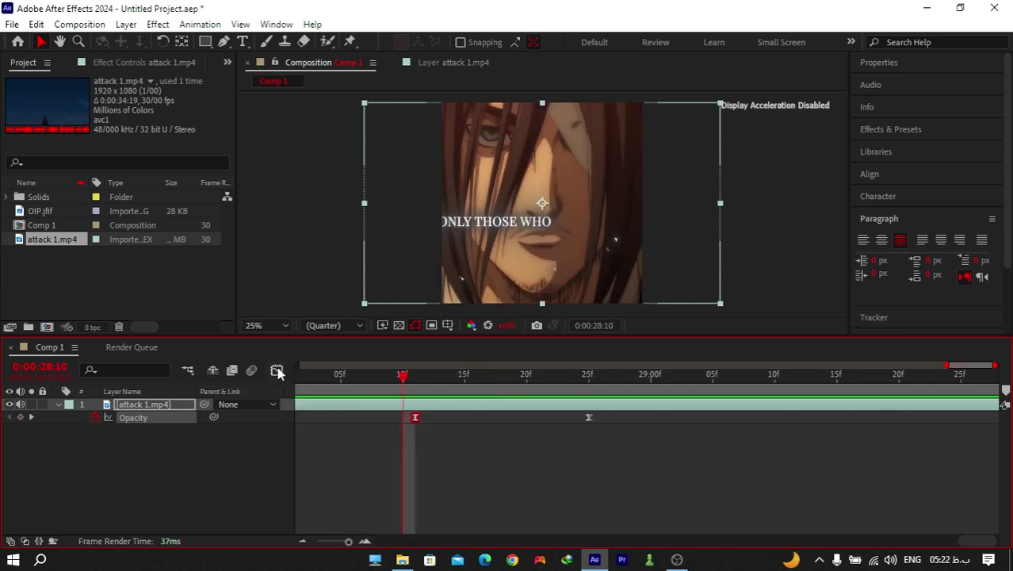
# Step: Delete both Opacity keyframes of attack 1.mp4 and enable Motion Blur for the composition
pyautogui.press('-')
pyautogui.moveTo(389, 443); pyautogui.dragTo(703, 414)
pyautogui.press('Delete')
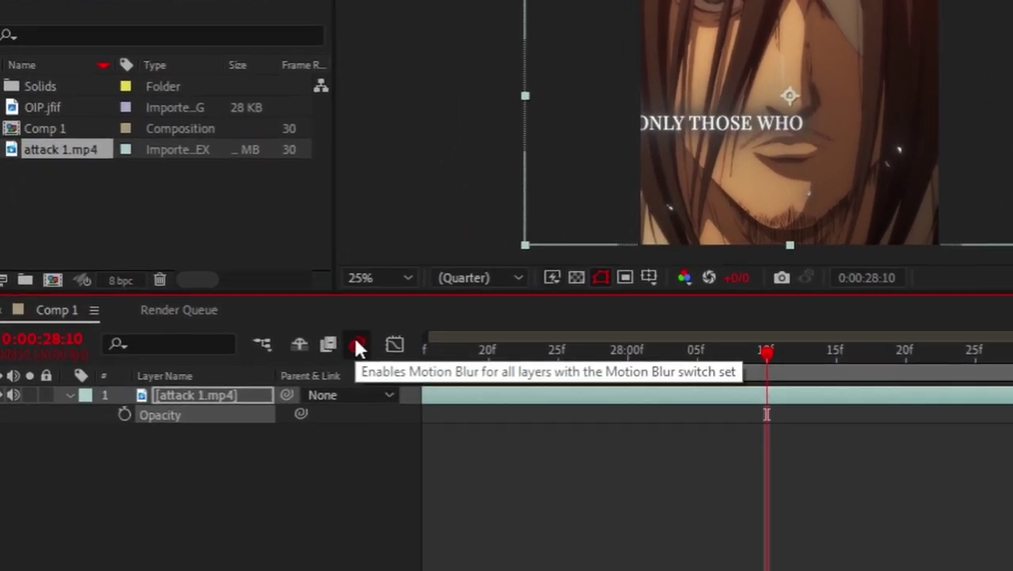
pyautogui.click(301, 359)
# Step: Set a Scale keyframe on attack 1.mp4 at 0:00:28:10 and scale it to 168% at 0:00:28:13
pyautogui.press('s')
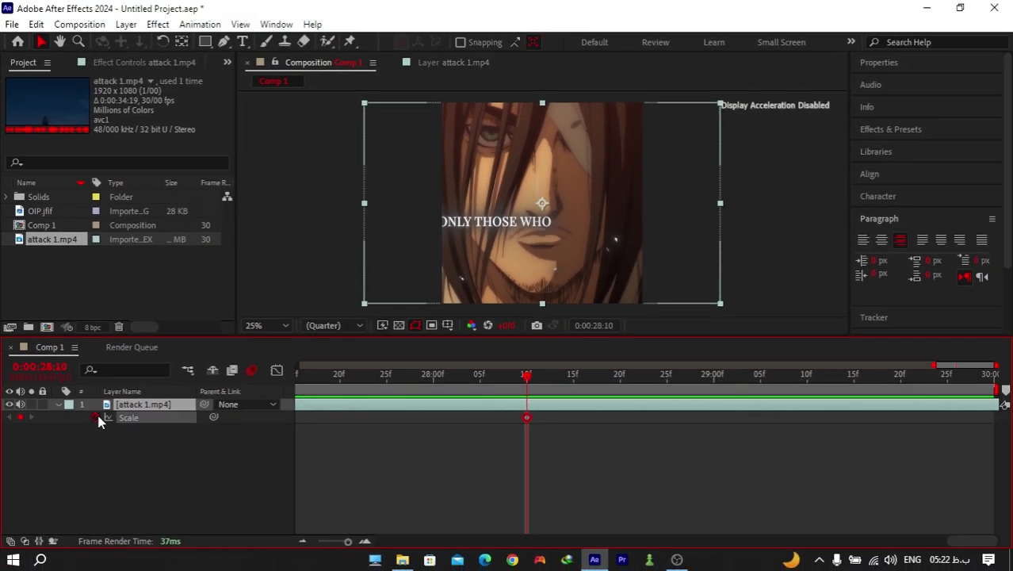
pyautogui.click(114, 416)
pyautogui.click(554, 397)
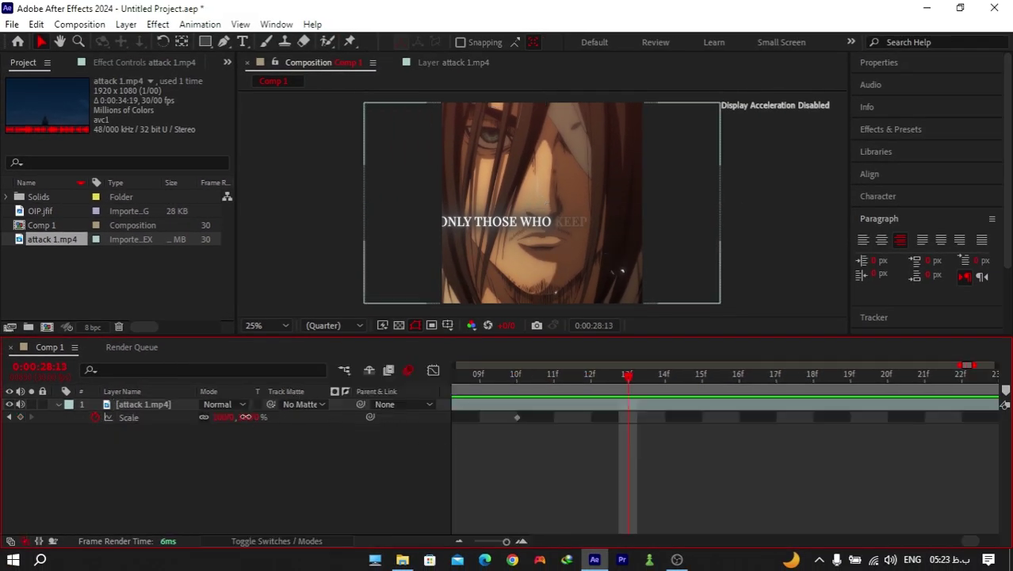
pyautogui.moveTo(252, 418); pyautogui.dragTo(273, 417)
# Step: Turn on the Motion Blur switch of attack 1.mp4 and compare the scaling frames with Motion Blur on and off
pyautogui.click(276, 541)
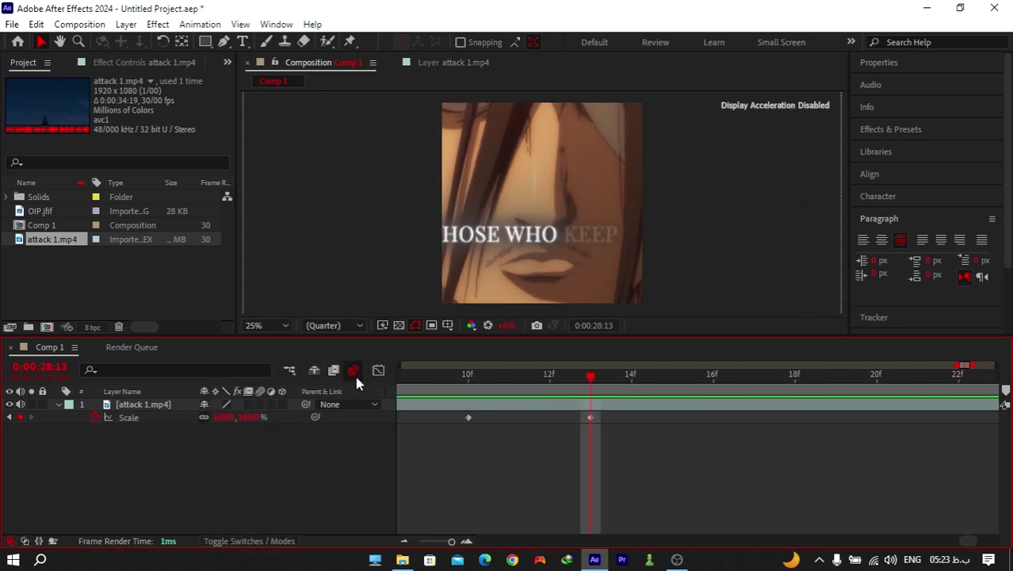
pyautogui.click(261, 405)
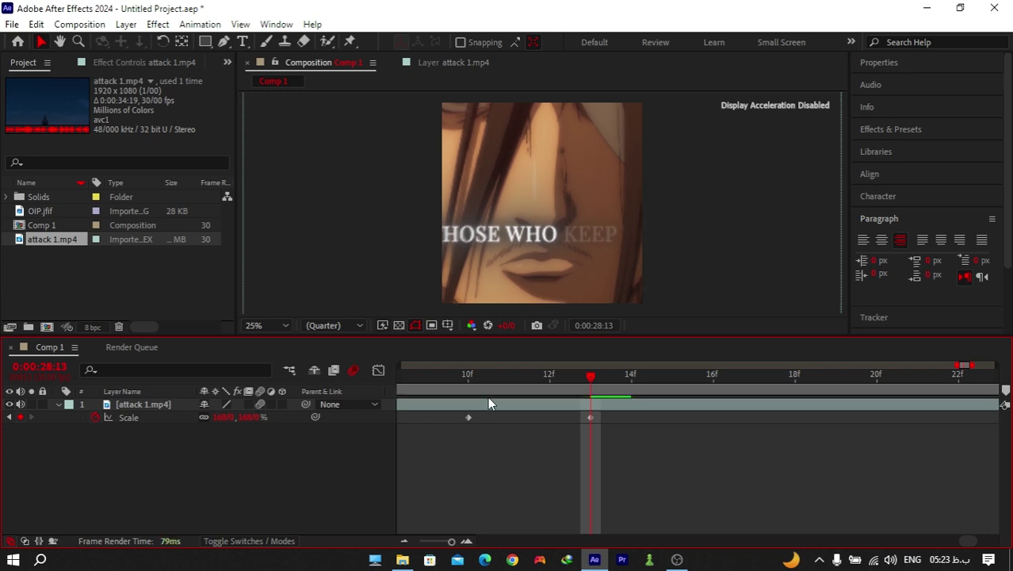
pyautogui.click(554, 382)
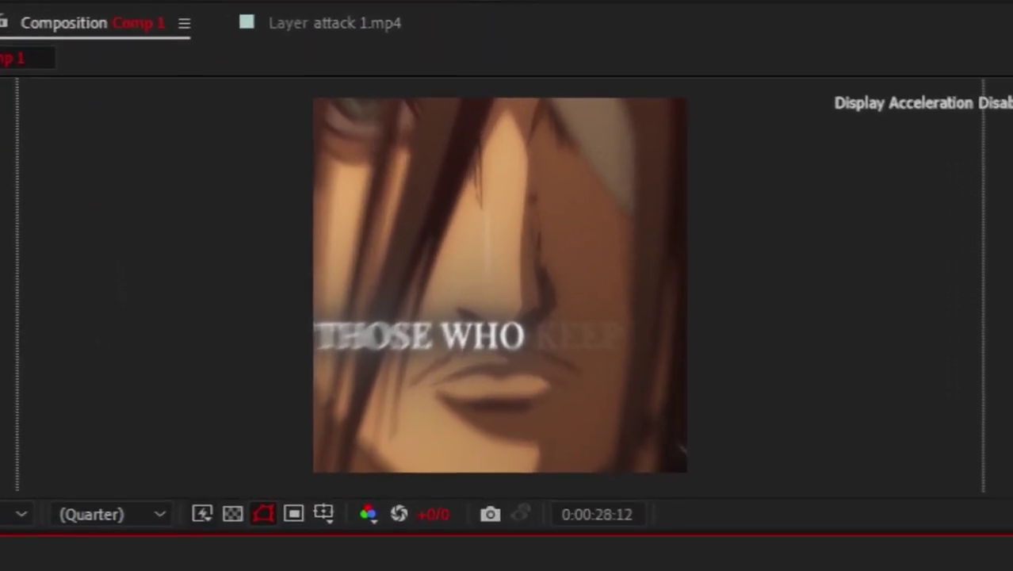
pyautogui.press('pageup')
pyautogui.press('pagedown')
pyautogui.press('pageup')
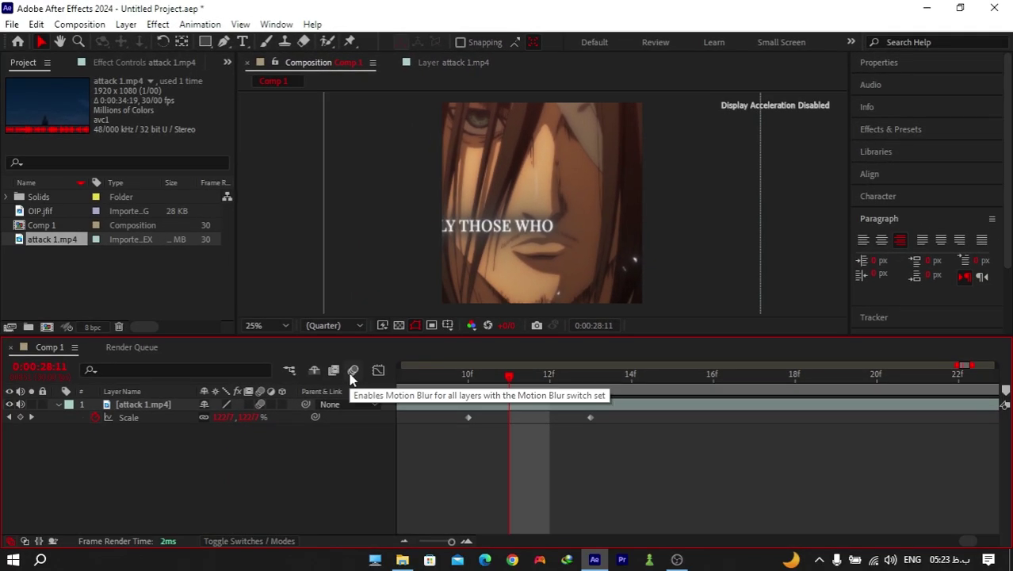
pyautogui.click(352, 371)
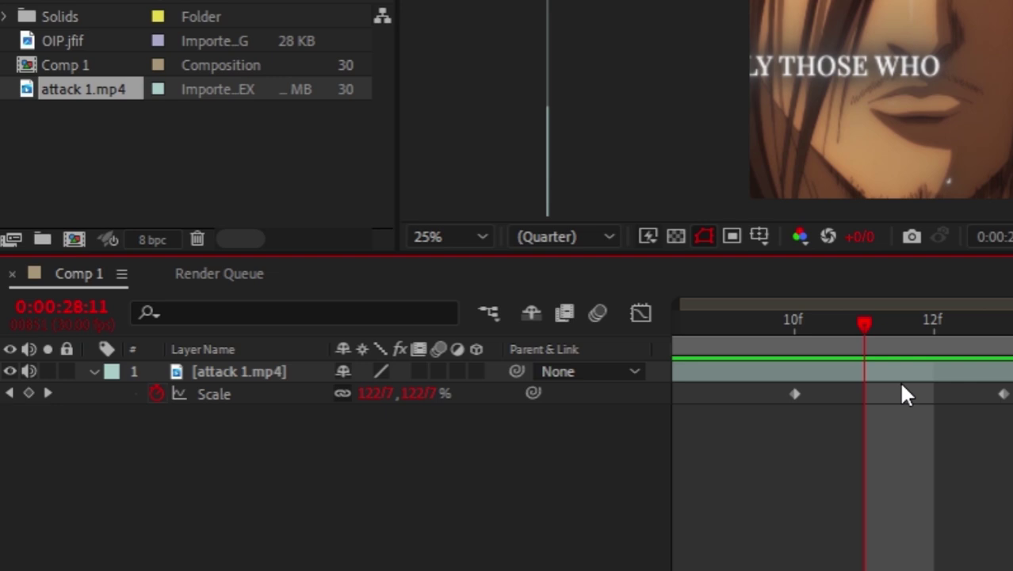
# Step: Try the Frame Blending switch on attack 1.mp4 and undo the change
pyautogui.click(417, 366)
pyautogui.hotkey('ctrl', 'z')
pyautogui.hotkey('ctrl', 'z')
pyautogui.click(417, 370)
pyautogui.hotkey('ctrl', 'z')
pyautogui.rightClick(246, 371)
pyautogui.click(185, 473)
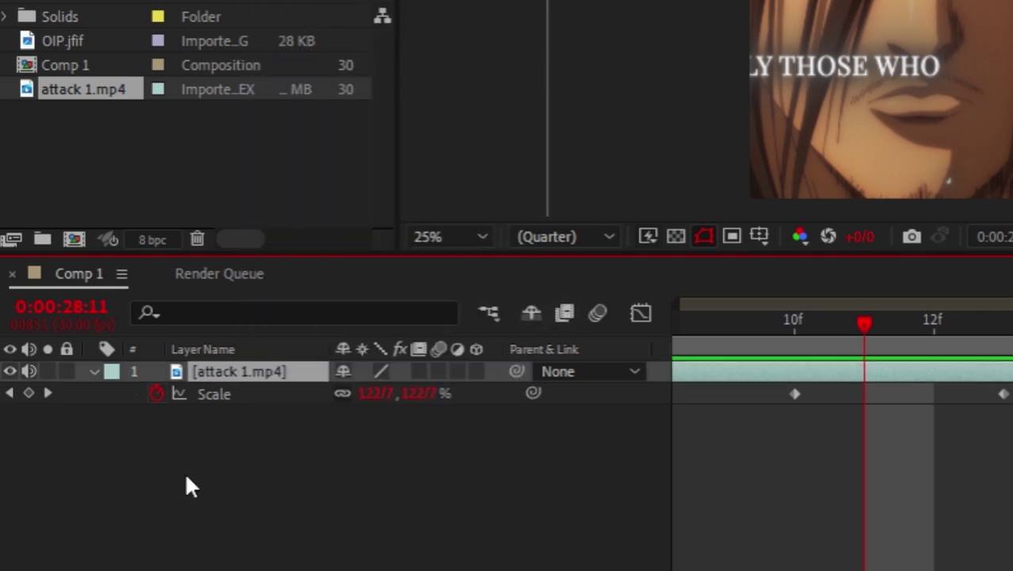
# Step: Mark attack 1.mp4 as shy, hide the shy layers in the timeline, and reveal them again
pyautogui.click(343, 370)
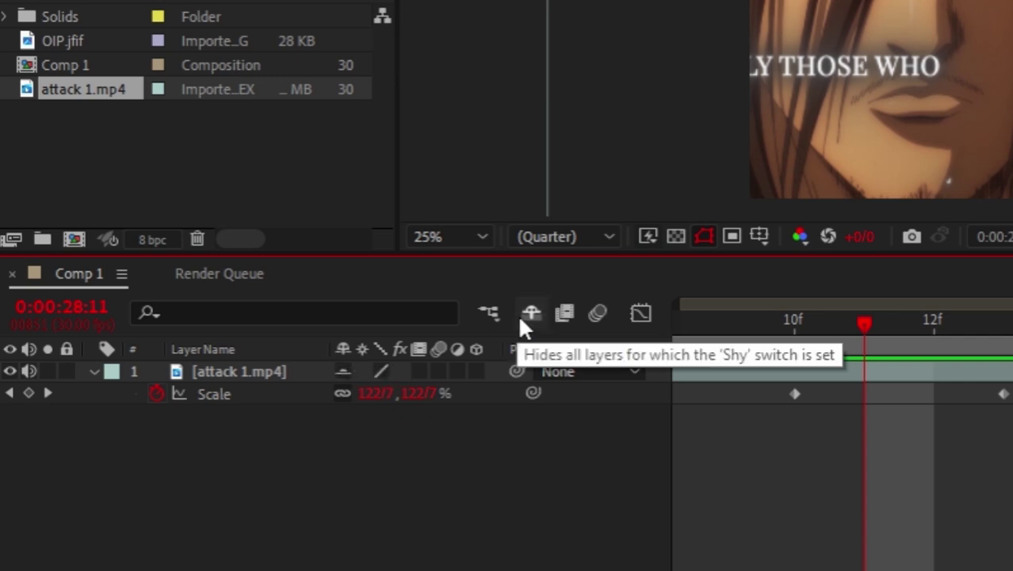
pyautogui.click(523, 319)
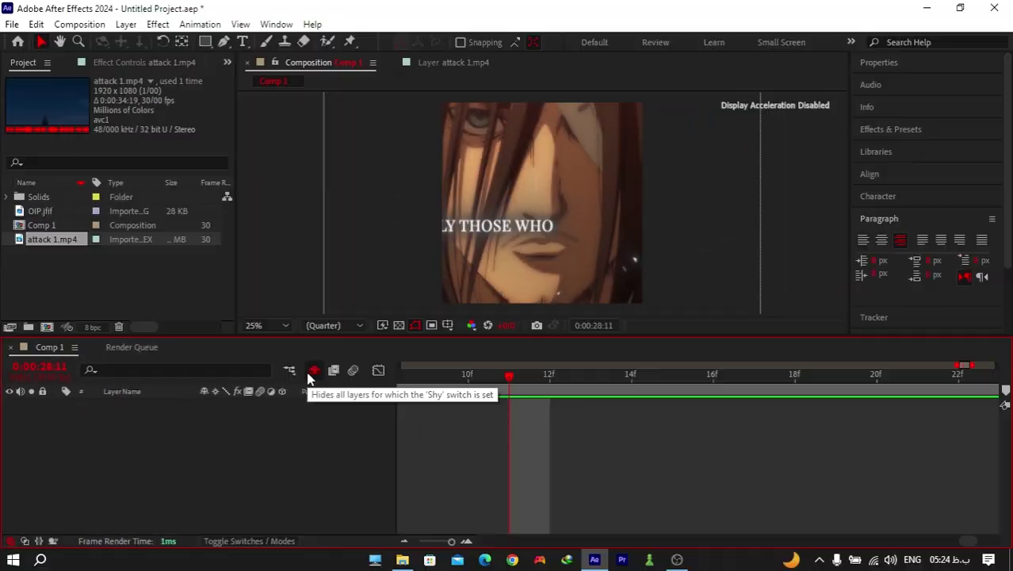
pyautogui.click(313, 371)
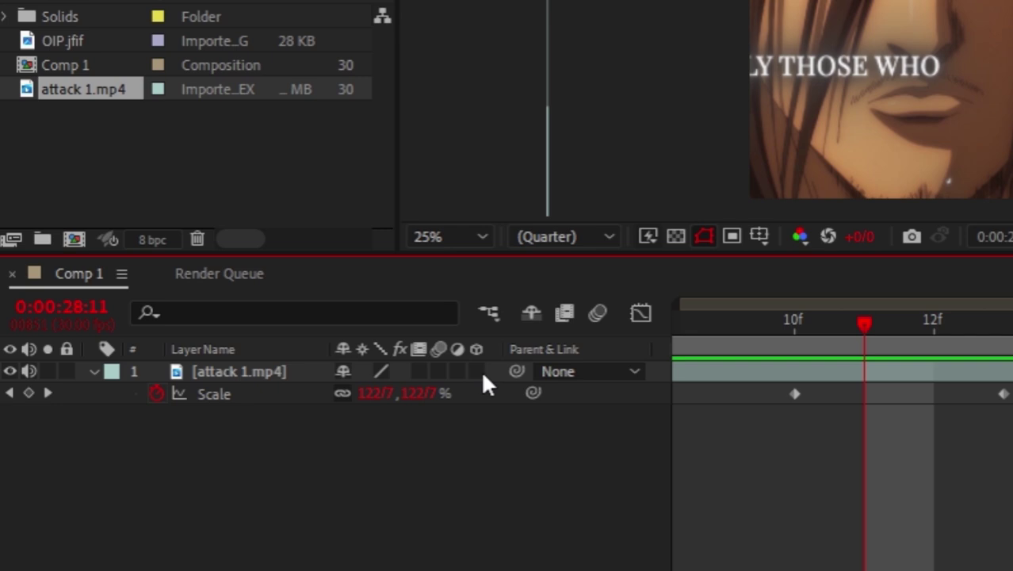
# Step: Make attack 1.mp4 a 3D layer and remove its Scale keyframes
pyautogui.click(478, 371)
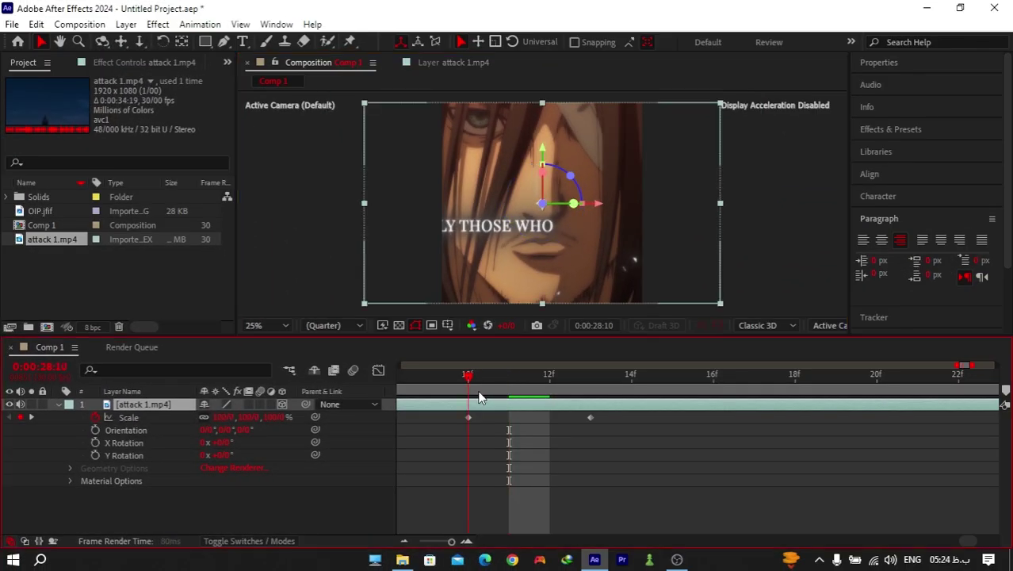
pyautogui.moveTo(622, 422); pyautogui.dragTo(468, 407)
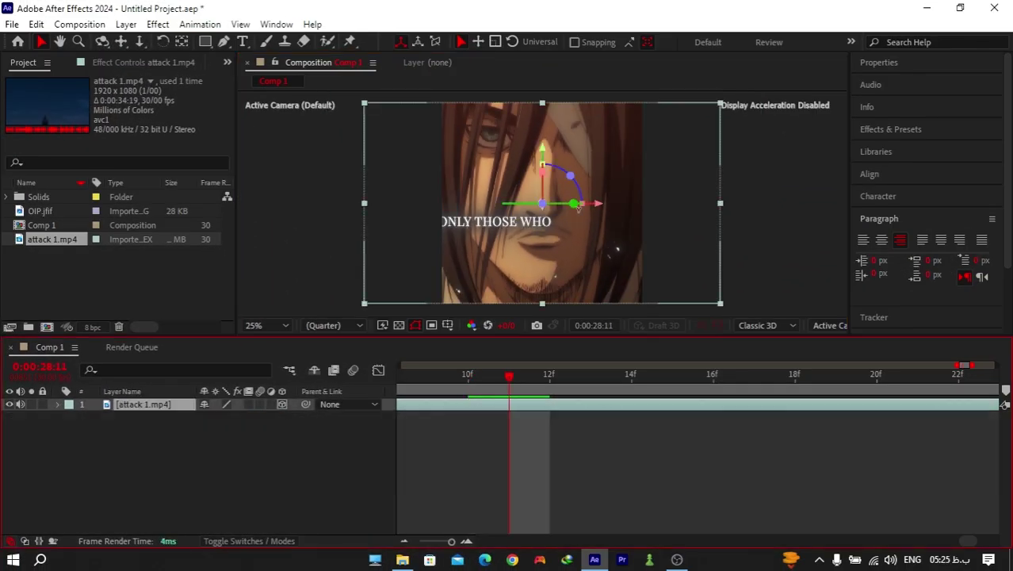
# Step: Try rotating attack 1.mp4 in 3D space, undo the rotations, and turn off its 3D layer switch
pyautogui.moveTo(578, 208); pyautogui.dragTo(621, 168)
pyautogui.hotkey('ctrl', 'z')
pyautogui.hotkey('ctrl', 'z')
pyautogui.hotkey('ctrl', 'z')
pyautogui.hotkey('ctrl', 'z')
pyautogui.hotkey('ctrl', 'z')
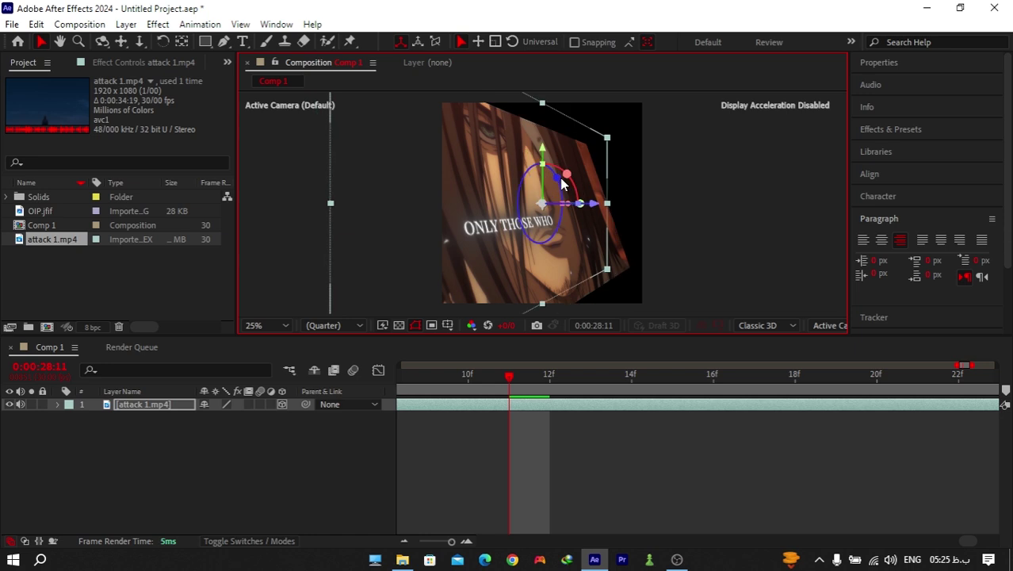
pyautogui.click(282, 405)
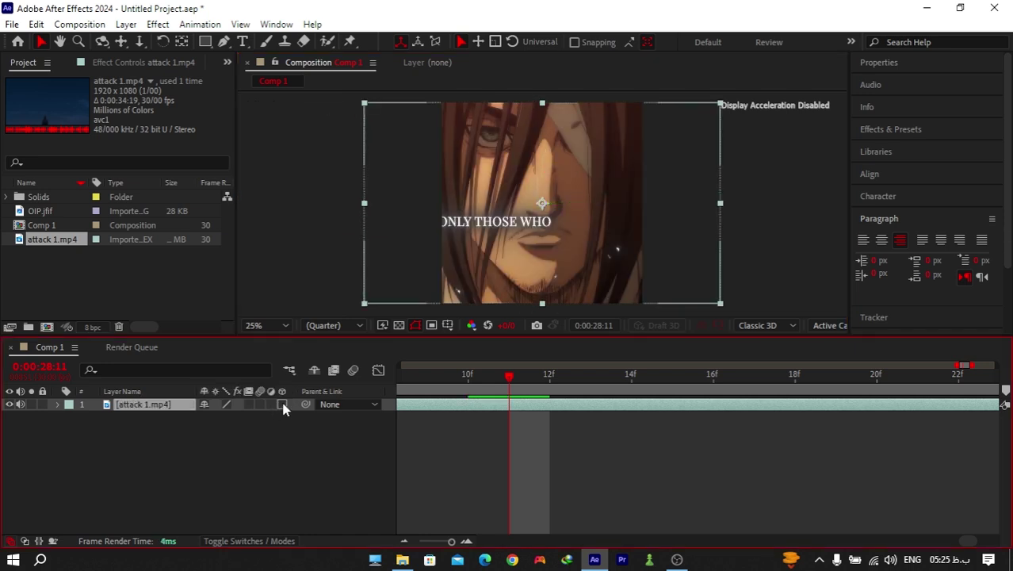
# Step: Duplicate attack 1.mp4, turn the copy into an adjustment layer, and apply the BCC VR Blur effect to it
pyautogui.hotkey('ctrl', 'd')
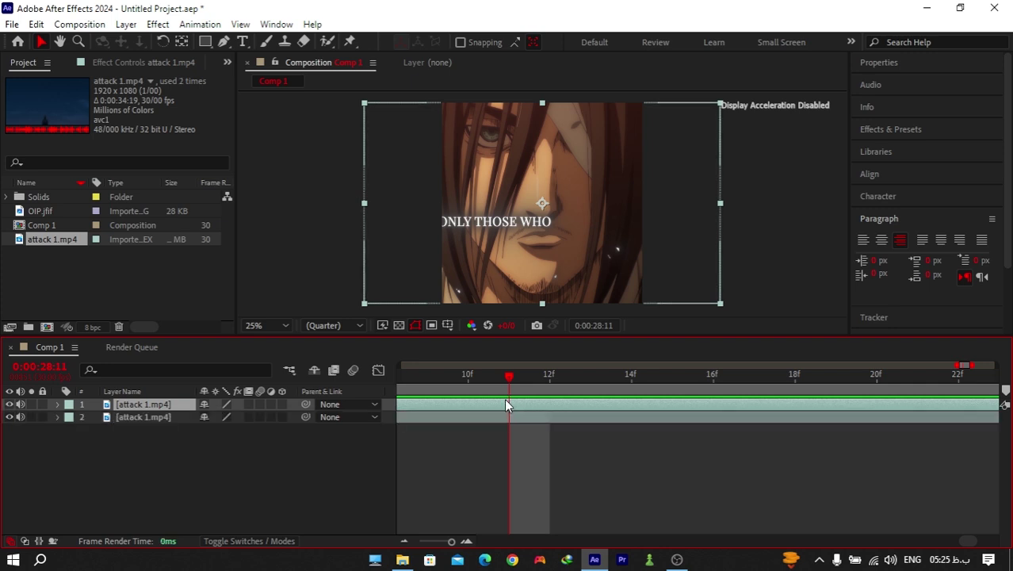
pyautogui.click(270, 404)
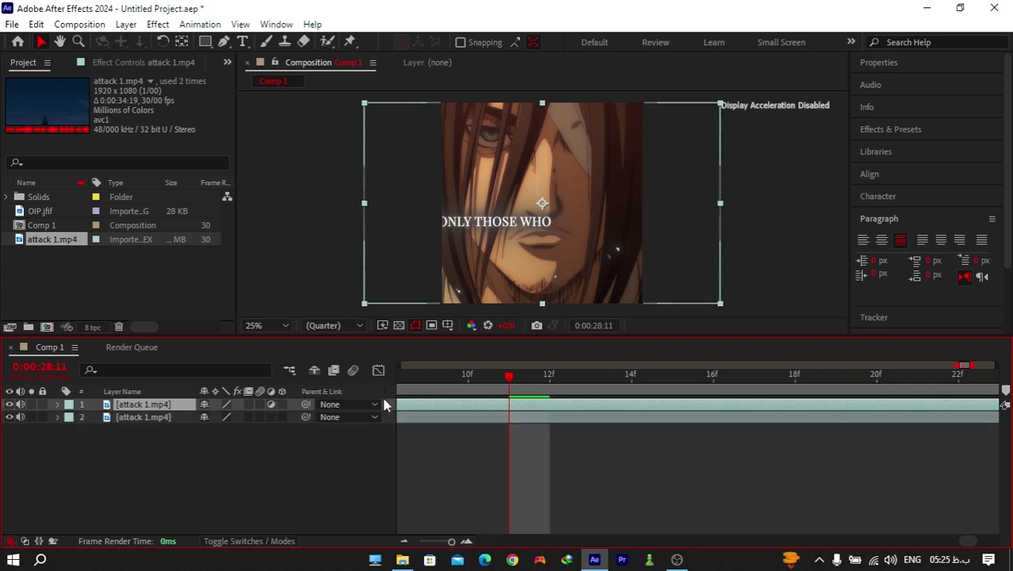
pyautogui.hotkey('ctrl', 'space')
pyautogui.write('blur')
pyautogui.scroll(-3, 339, 494)
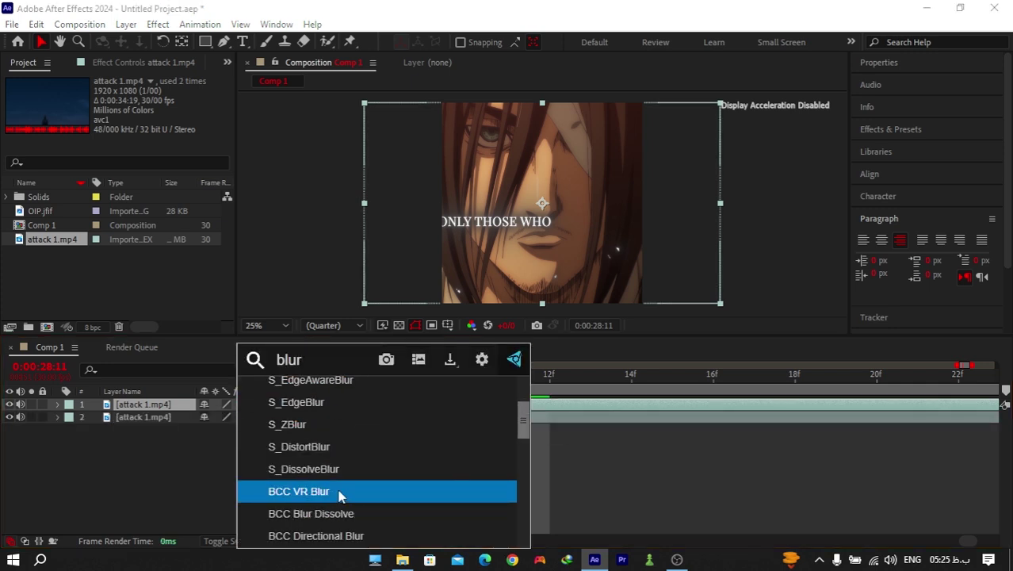
pyautogui.click(340, 493)
# Step: Toggle the visibility of the duplicated adjustment layer and delete that layer
pyautogui.click(9, 404)
pyautogui.press('Delete')
pyautogui.scroll(-2, 491, 377)
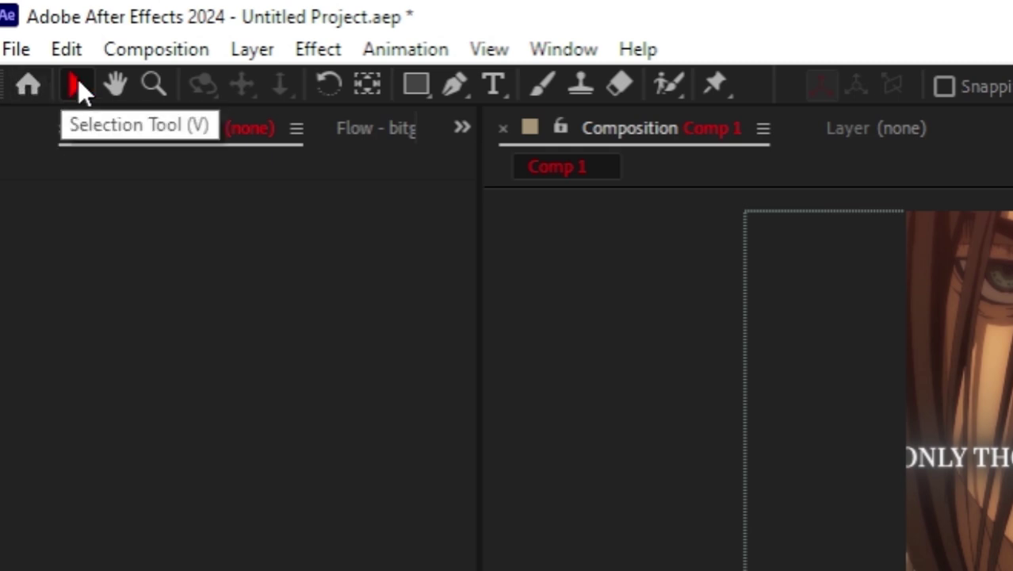
# Step: Pan back and forth along the timeline with the Hand tool
pyautogui.click(115, 86)
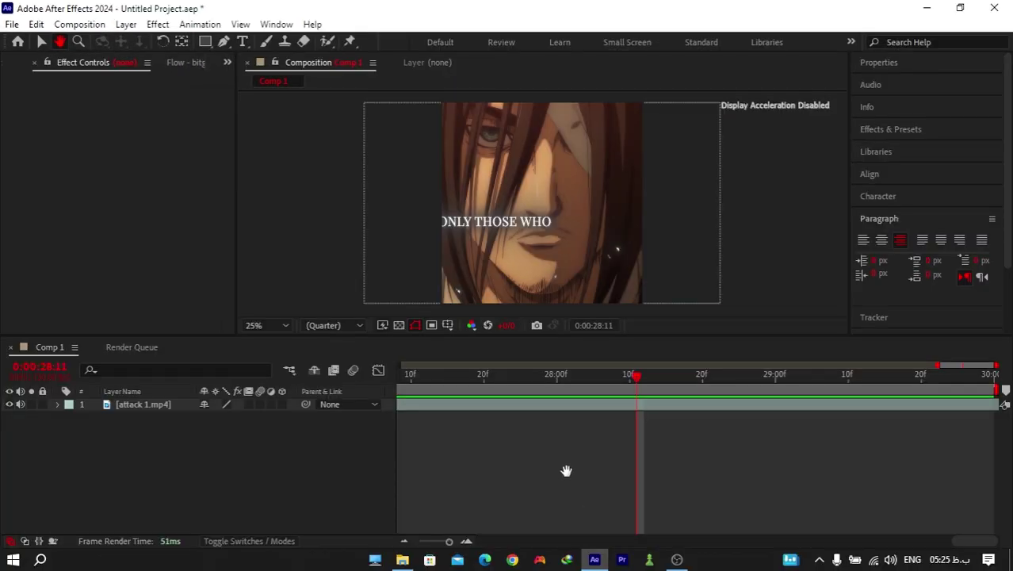
pyautogui.moveTo(567, 470); pyautogui.dragTo(478, 463)
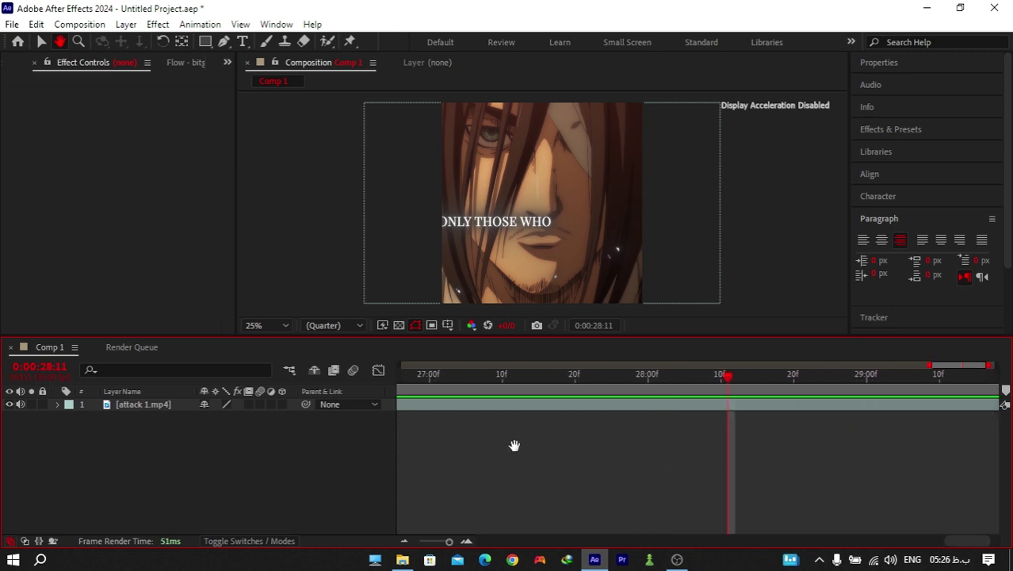
pyautogui.moveTo(740, 438); pyautogui.dragTo(726, 467)
pyautogui.press('h')
pyautogui.moveTo(611, 453); pyautogui.dragTo(483, 460)
pyautogui.moveTo(574, 473); pyautogui.dragTo(553, 477)
# Step: Magnify the composition preview to 200% with the Zoom tool, zoom back out, and return to the Selection tool
pyautogui.press('z')
pyautogui.moveTo(499, 208); pyautogui.dragTo(553, 216)
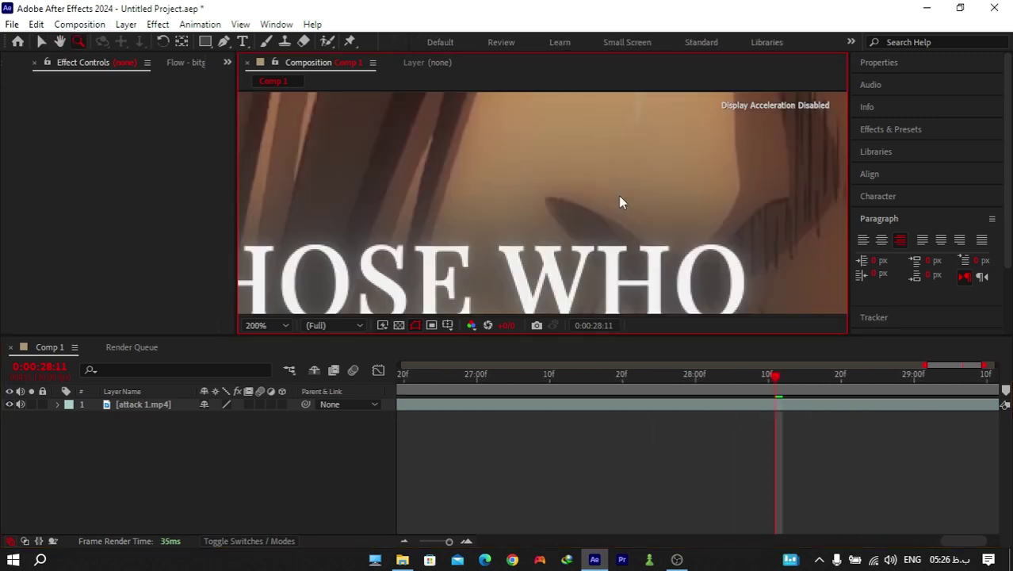
pyautogui.hotkey('ctrl', 'z')
pyautogui.scroll(-5, 624, 197)
pyautogui.click(625, 198)
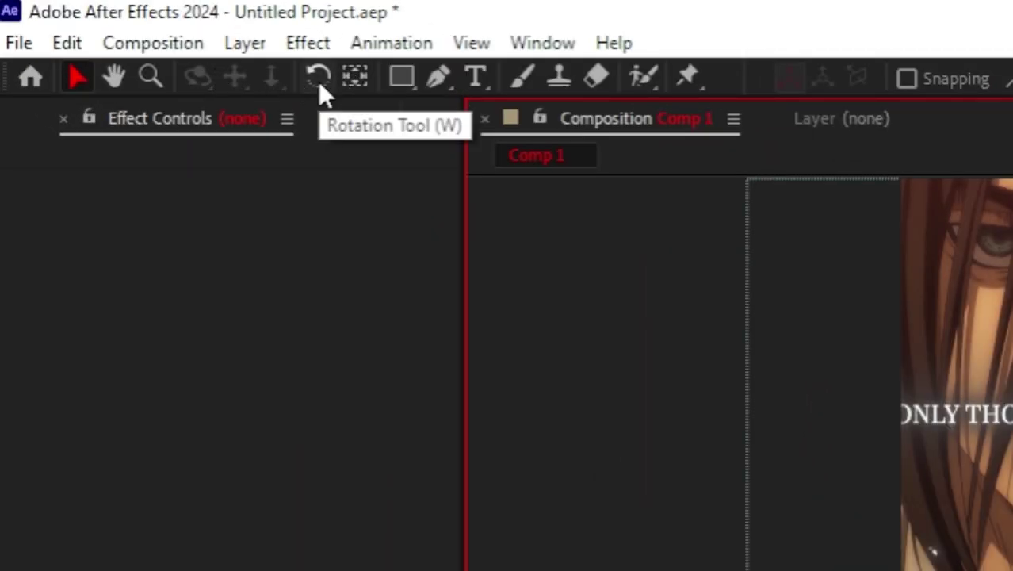
# Step: Try rotating the attack 1.mp4 layer nearly upside down with the Rotation tool and undo the rotation
pyautogui.click(318, 79)
pyautogui.moveTo(615, 179); pyautogui.dragTo(676, 543)
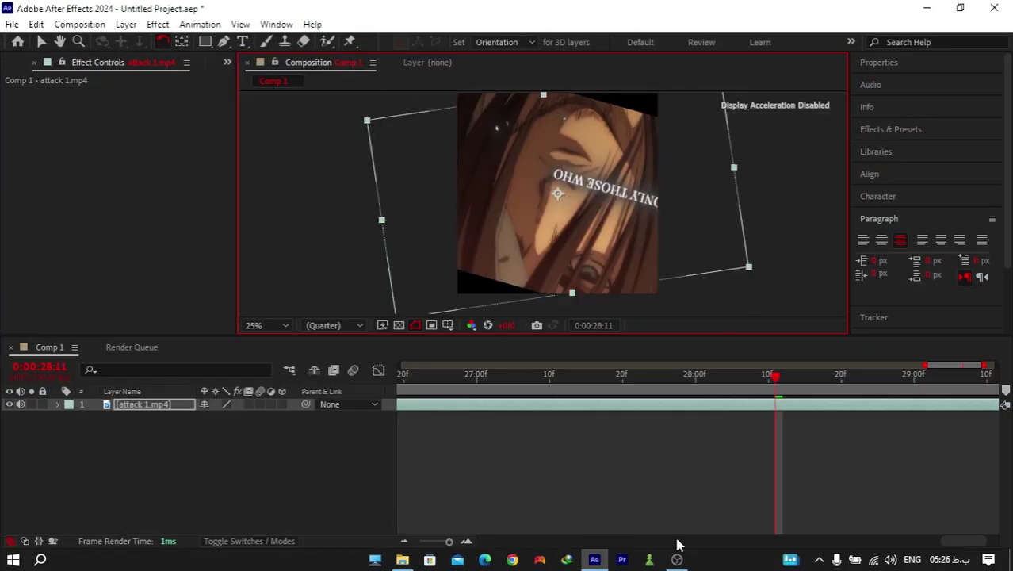
pyautogui.hotkey('ctrl', 'z')
# Step: Shift the anchor point of attack 1.mp4 slightly with the Pan Behind tool, undo the move, and return to the Selection tool
pyautogui.click(182, 44)
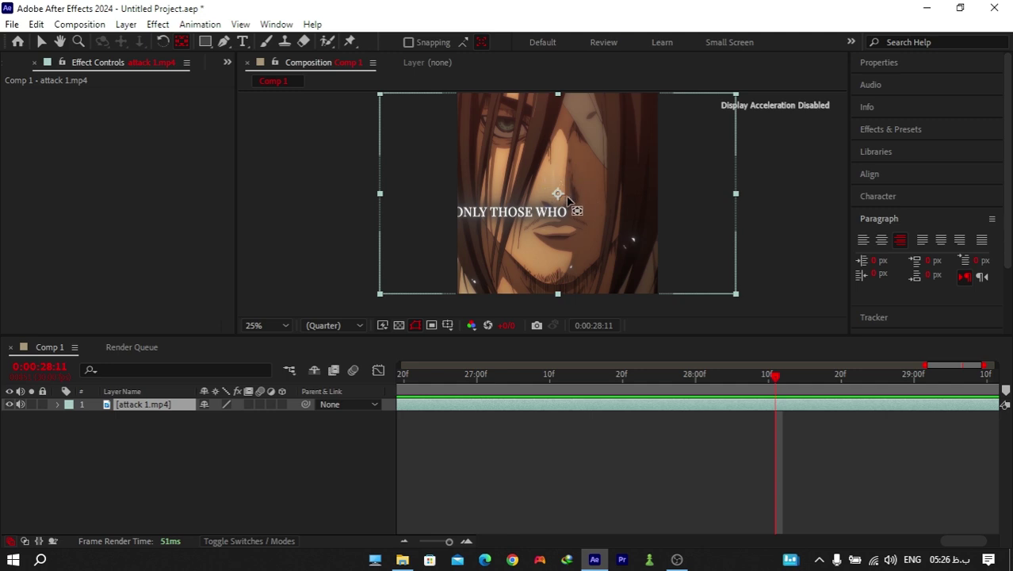
pyautogui.scroll(1, 568, 190)
pyautogui.scroll(1, 570, 181)
pyautogui.scroll(-1, 599, 163)
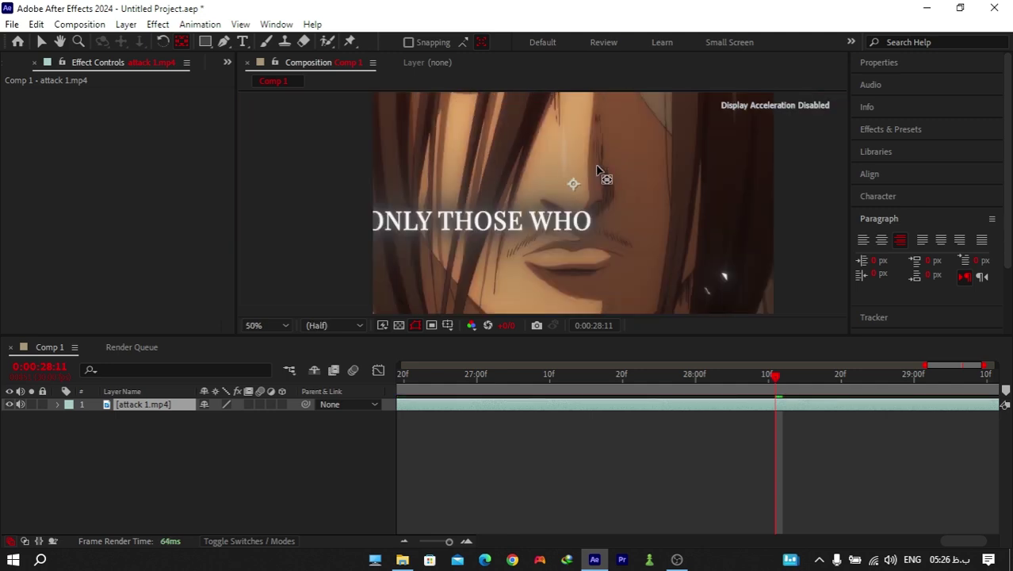
pyautogui.scroll(-1, 599, 172)
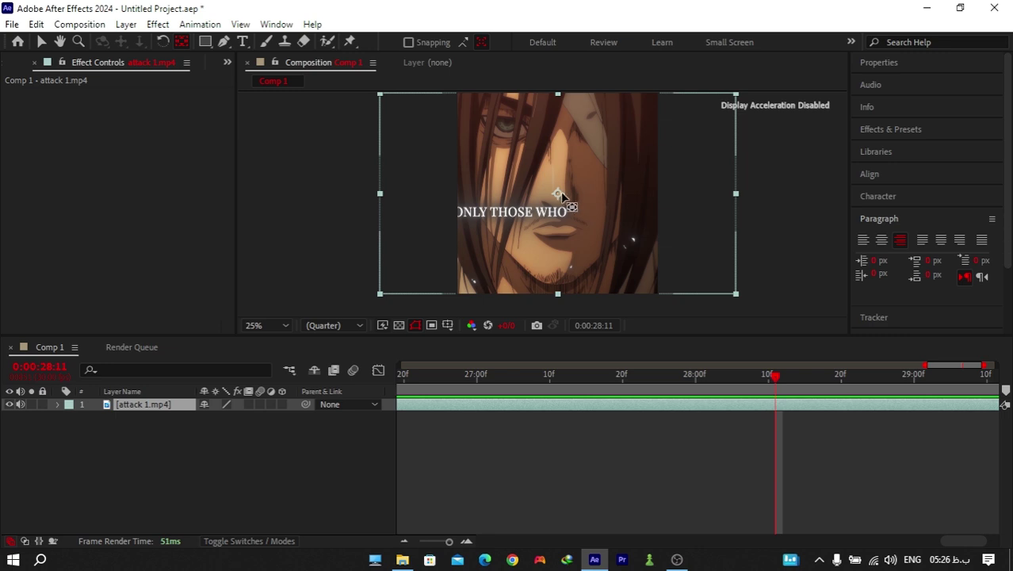
pyautogui.moveTo(561, 197)
pyautogui.mouseDown()
pyautogui.moveTo(601, 177)
pyautogui.moveTo(567, 187)
pyautogui.moveTo(570, 197)
pyautogui.mouseUp()
pyautogui.hotkey('ctrl', 'z')
pyautogui.press('v')
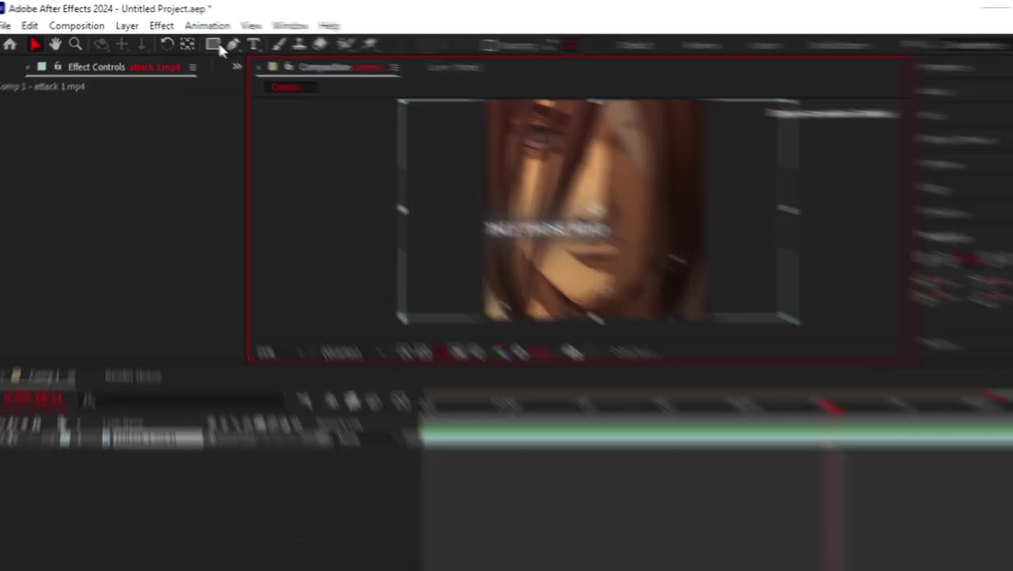
# Step: Draw a rectangular mask on the attack 1.mp4 layer with the Rectangle tool and undo it
pyautogui.click(215, 45)
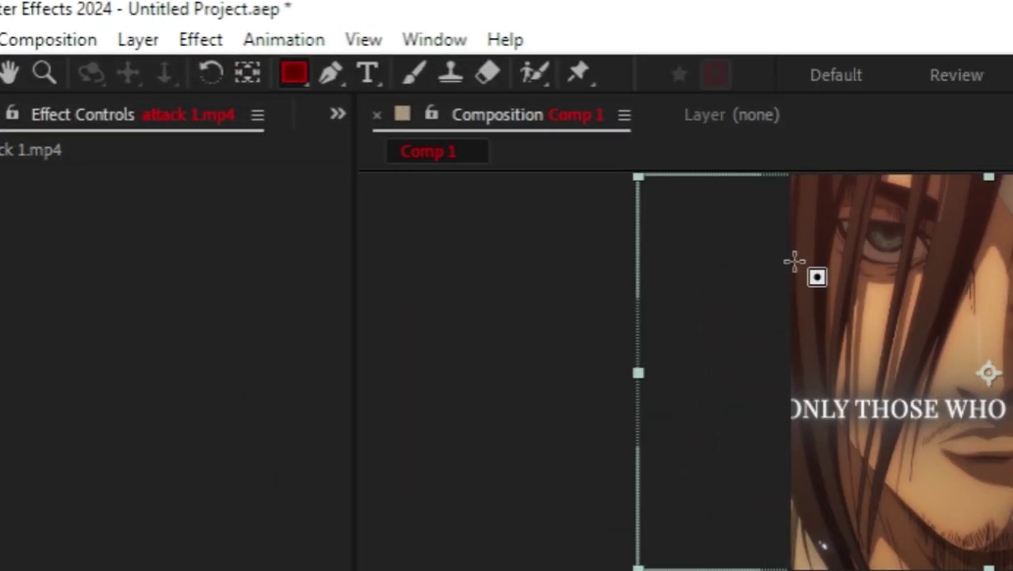
pyautogui.moveTo(794, 261)
pyautogui.mouseDown()
pyautogui.moveTo(826, 278)
pyautogui.moveTo(679, 242)
pyautogui.mouseUp()
pyautogui.hotkey('ctrl', 'z')
# Step: With no layer selected, draw a black rectangle over the face as a new shape layer and undo it
pyautogui.click(603, 476)
pyautogui.moveTo(560, 198); pyautogui.dragTo(652, 254)
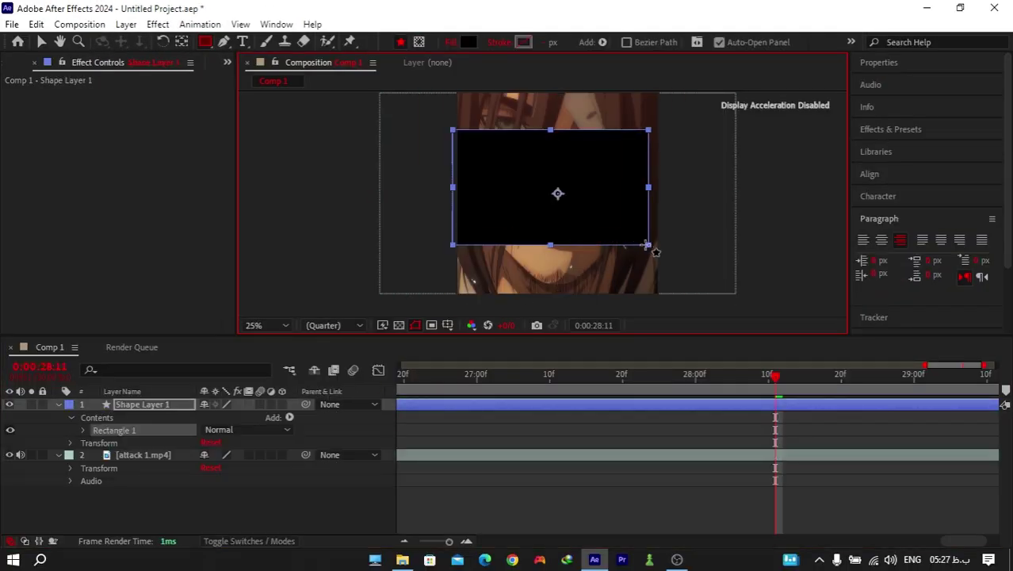
pyautogui.hotkey('ctrl', 'z')
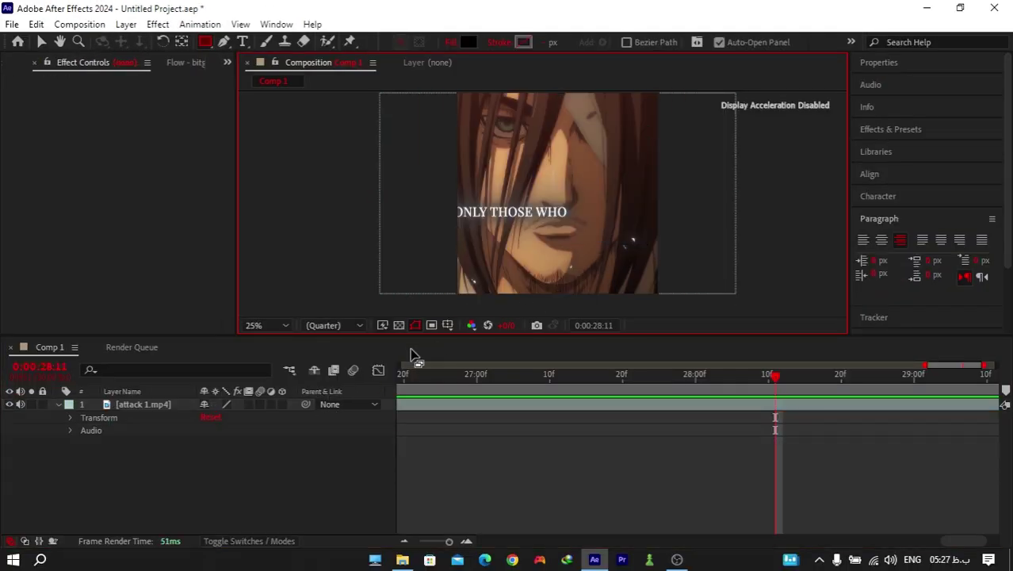
# Step: Draw a closed freeform shape with straight and curved edges over the face with the Pen tool on a new shape layer
pyautogui.click(223, 41)
pyautogui.click(441, 178)
pyautogui.click(561, 150)
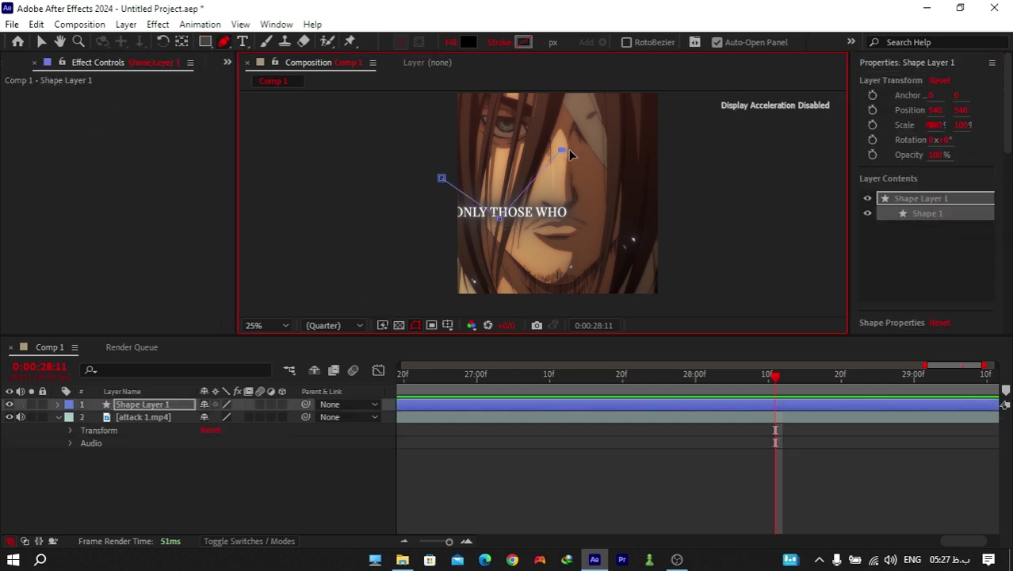
pyautogui.click(615, 163)
pyautogui.click(623, 208)
pyautogui.moveTo(513, 258); pyautogui.dragTo(439, 244)
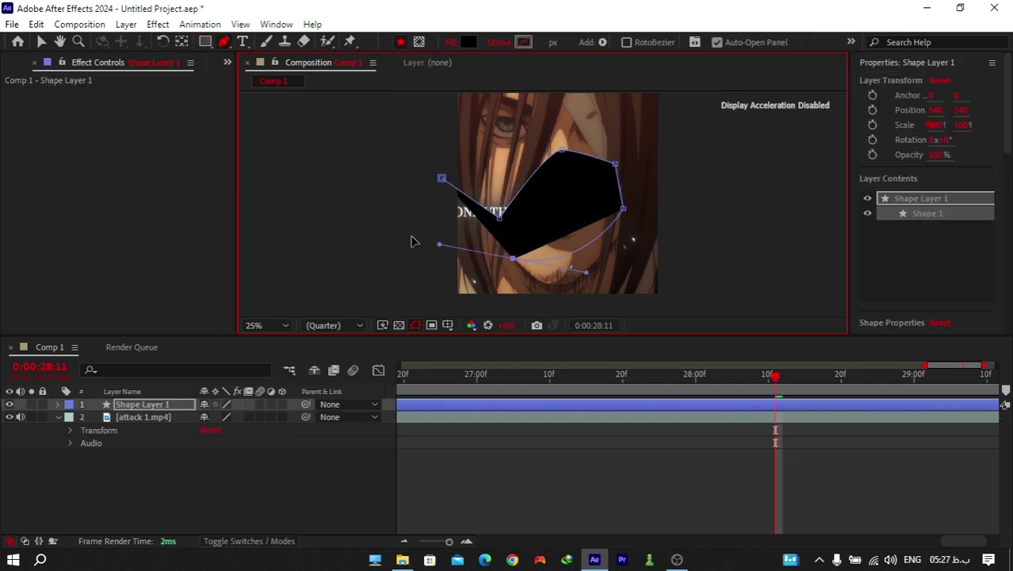
pyautogui.click(441, 178)
# Step: Undo the last points of the pen path and delete the shape layer
pyautogui.hotkey('ctrl', 'z')
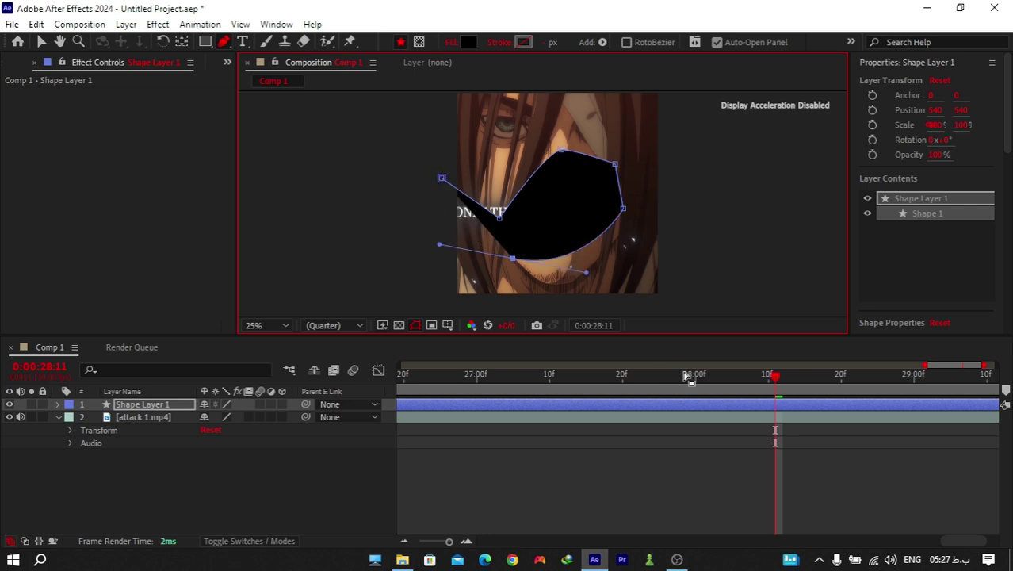
pyautogui.hotkey('ctrl', 'z')
pyautogui.hotkey('ctrl', 'z')
pyautogui.click(719, 405)
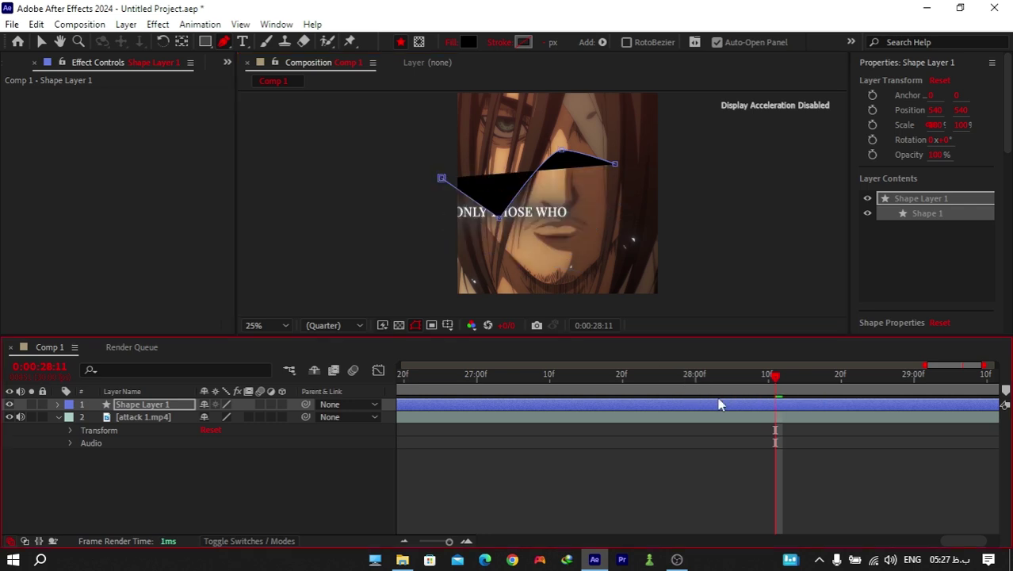
pyautogui.press('Delete')
# Step: Draw a four-point mask path on attack 1.mp4 with the Pen tool and undo its last points
pyautogui.click(165, 405)
pyautogui.click(448, 191)
pyautogui.click(656, 226)
pyautogui.click(680, 165)
pyautogui.click(561, 129)
pyautogui.hotkey('ctrl', 'z')
pyautogui.hotkey('ctrl', 'z')
pyautogui.hotkey('ctrl', 'z')
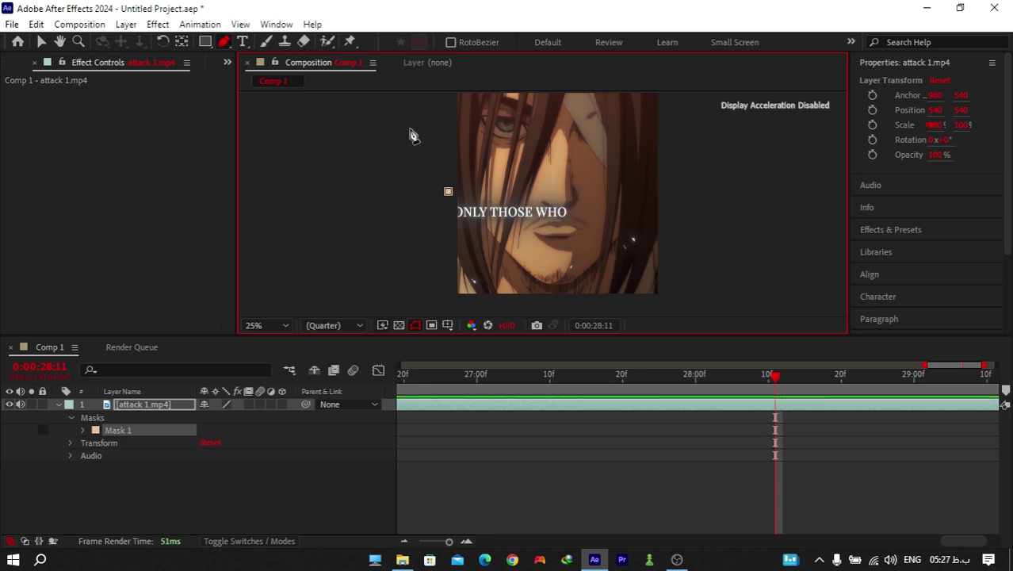
# Step: Collapse the attack 1.mp4 layer and reveal only its Mask Path property
pyautogui.click(462, 521)
pyautogui.click(58, 404)
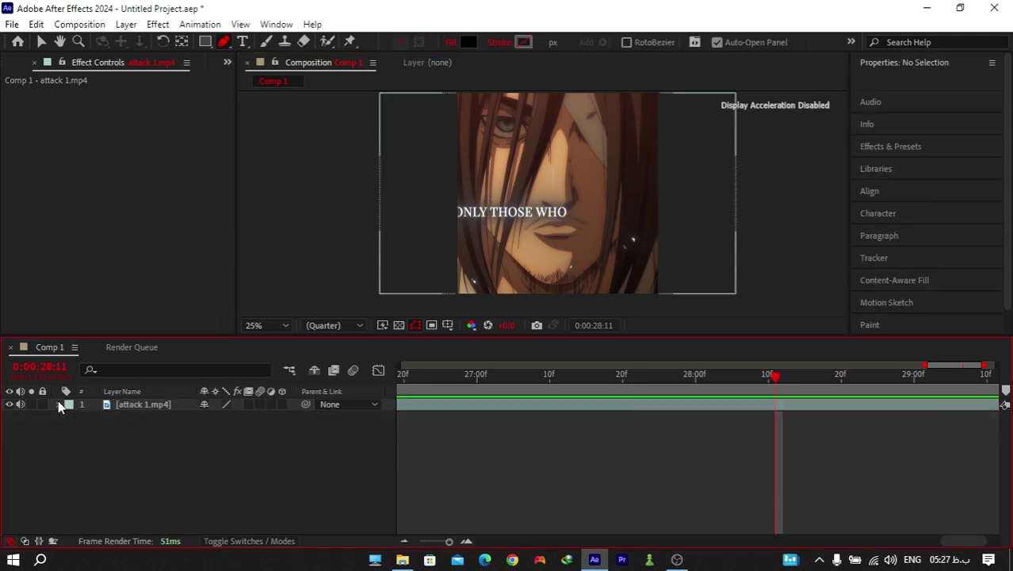
pyautogui.click(153, 413)
pyautogui.press('m')
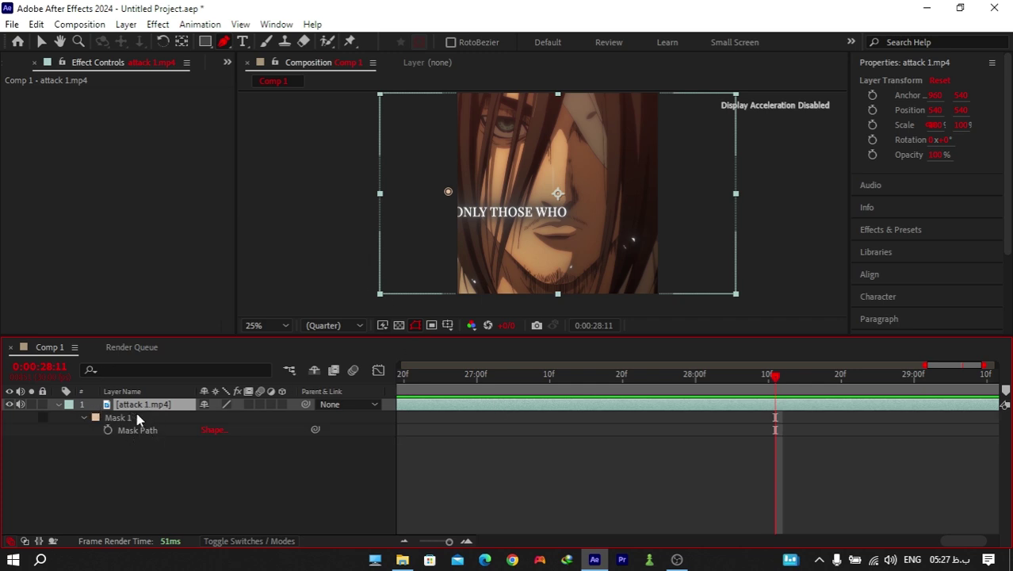
# Step: Start a second mask on attack 1.mp4 with two pen points and delete all of the layer's masks
pyautogui.click(190, 479)
pyautogui.click(153, 409)
pyautogui.click(473, 260)
pyautogui.click(638, 212)
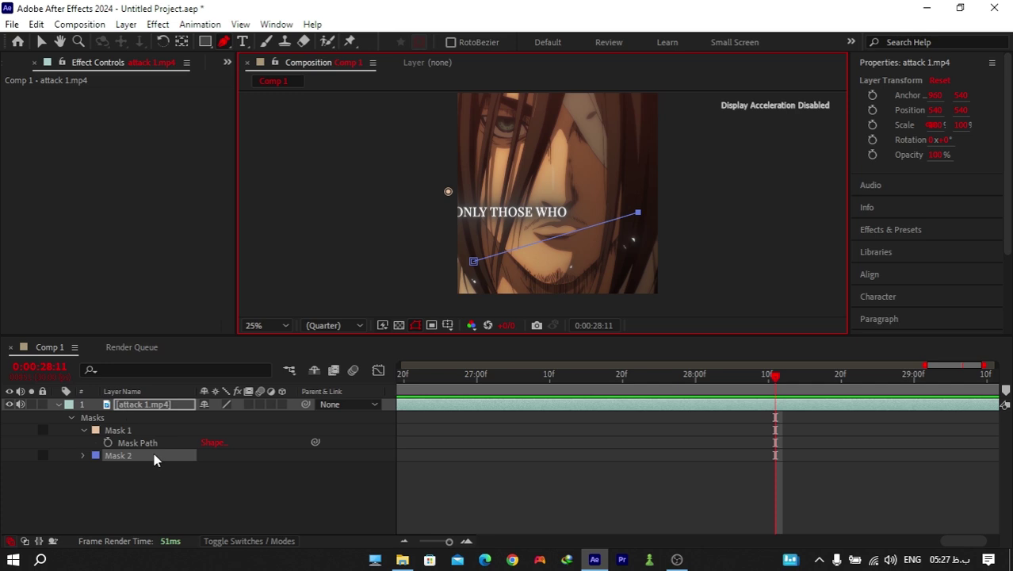
pyautogui.click(131, 418)
pyautogui.press('Delete')
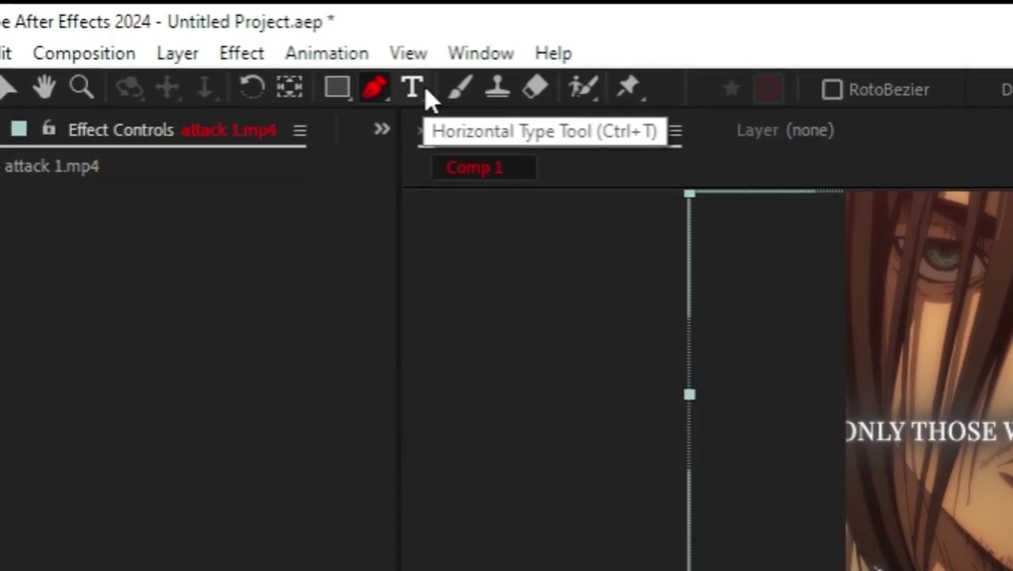
# Step: Create a vertical text layer over the face, enter and erase "dac", and switch to the Horizontal Type tool
pyautogui.click(424, 87)
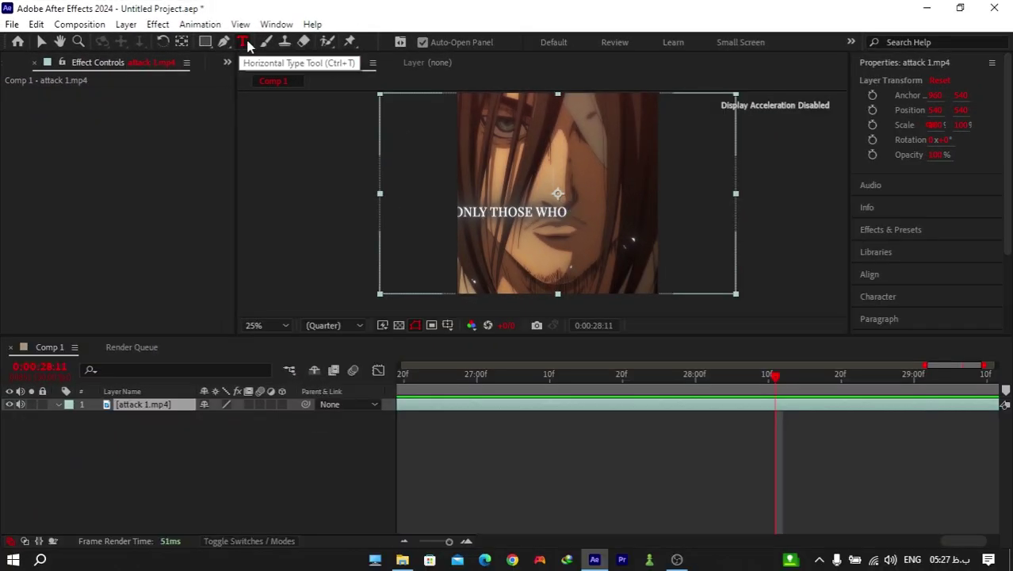
pyautogui.click(568, 212)
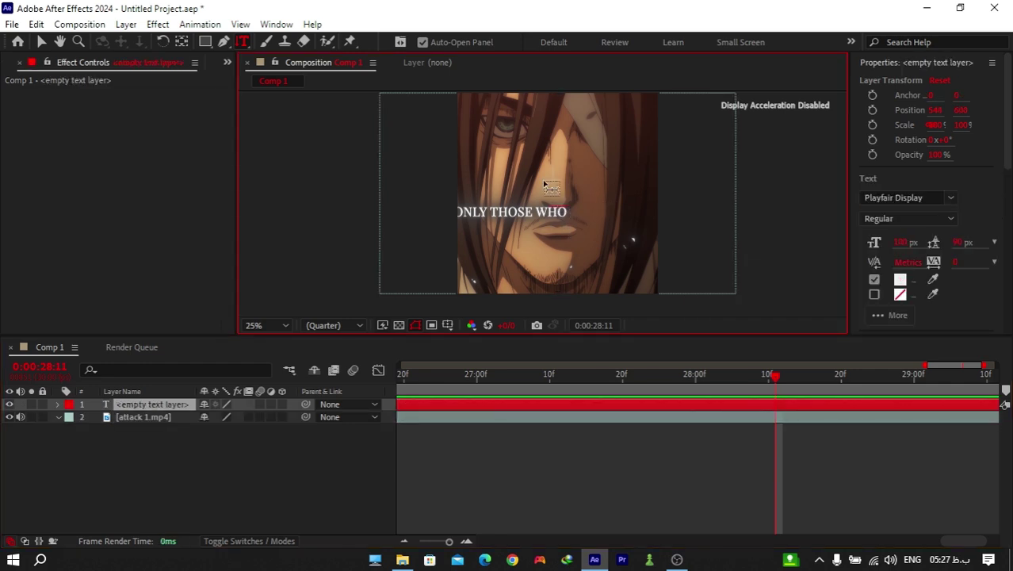
pyautogui.write('dac')
pyautogui.press('BackSpace')
pyautogui.press('BackSpace')
pyautogui.press('BackSpace')
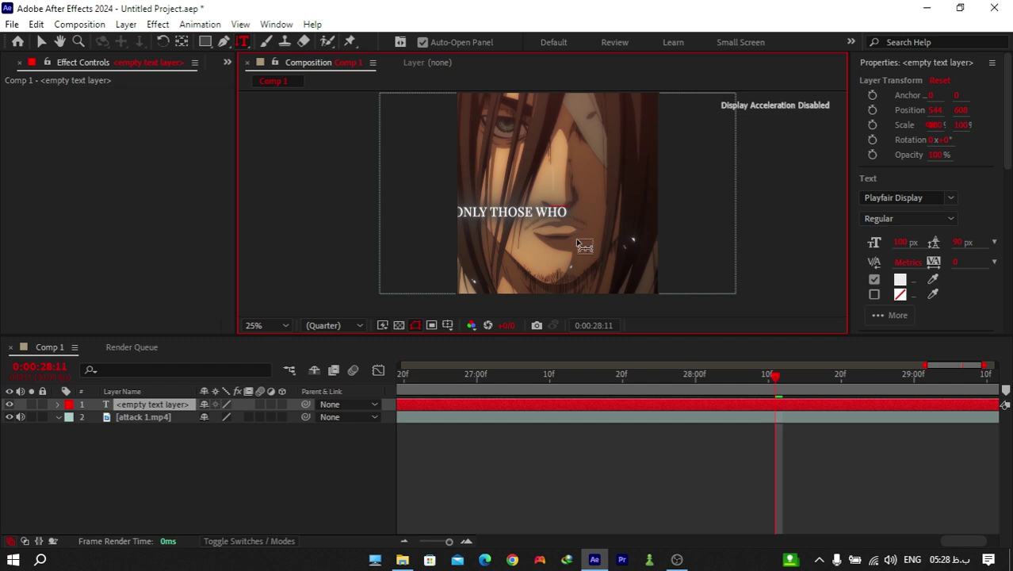
pyautogui.click(242, 41)
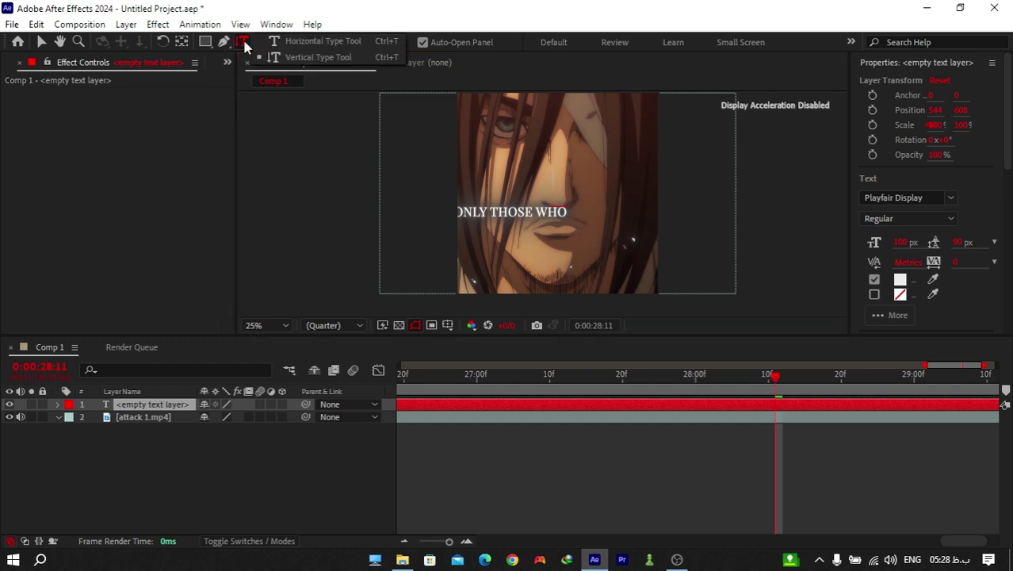
pyautogui.click(298, 44)
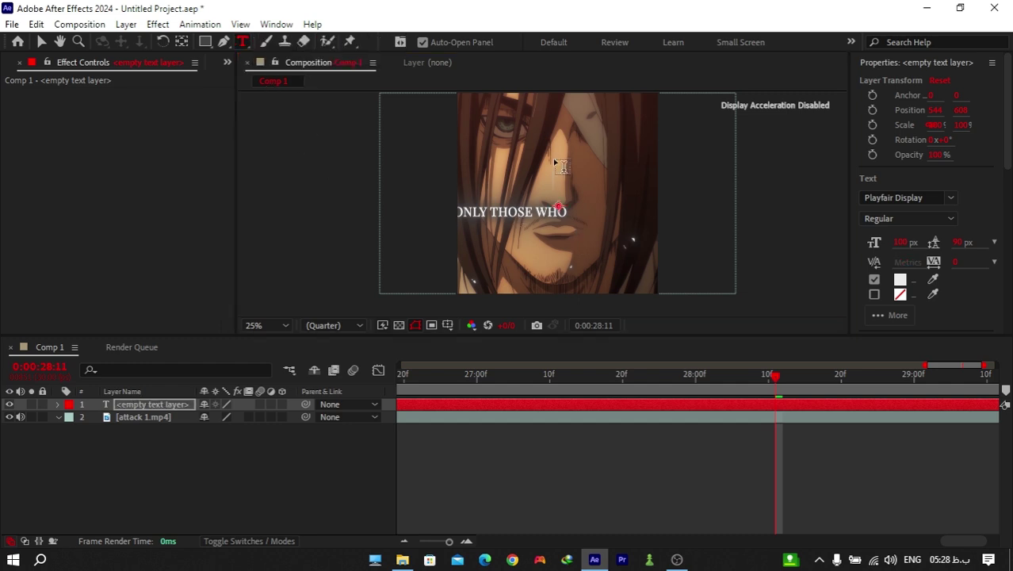
# Step: Open attack 1.mp4 in its Layer view and paint broad grey strokes across the face with the Brush tool
pyautogui.click(266, 43)
pyautogui.doubleClick(446, 152)
pyautogui.moveTo(417, 141)
pyautogui.mouseDown()
pyautogui.moveTo(613, 145)
pyautogui.moveTo(392, 106)
pyautogui.moveTo(444, 206)
pyautogui.moveTo(413, 182)
pyautogui.mouseUp()
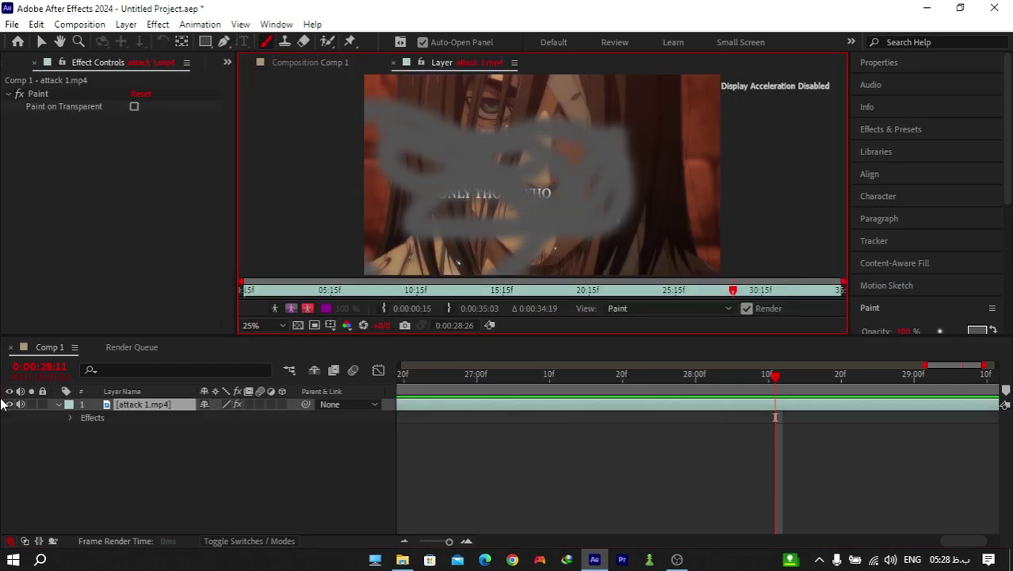
# Step: Go back to Comp 1, expand the Paint effect on attack 1.mp4, and delete it
pyautogui.click(337, 63)
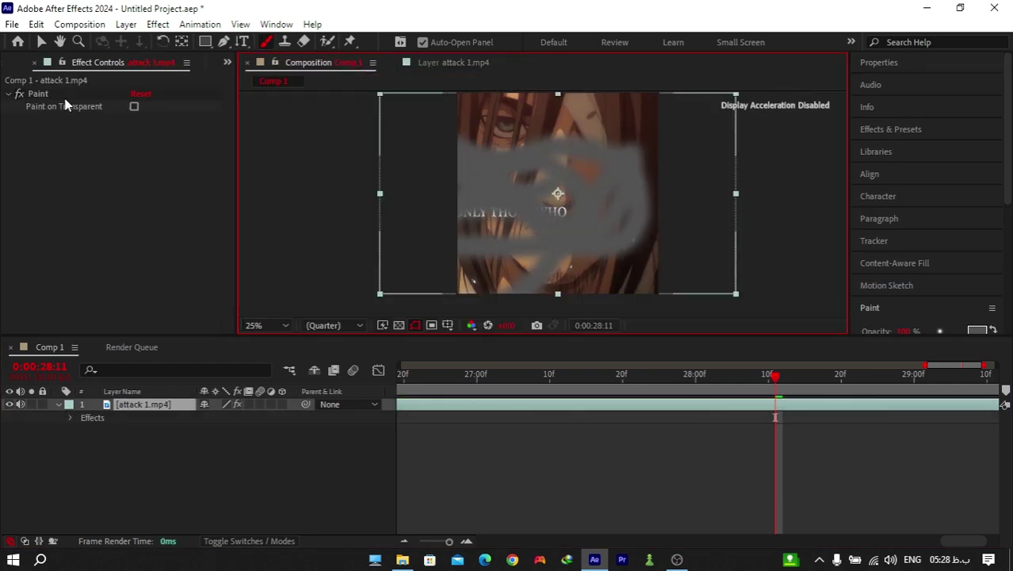
pyautogui.click(133, 97)
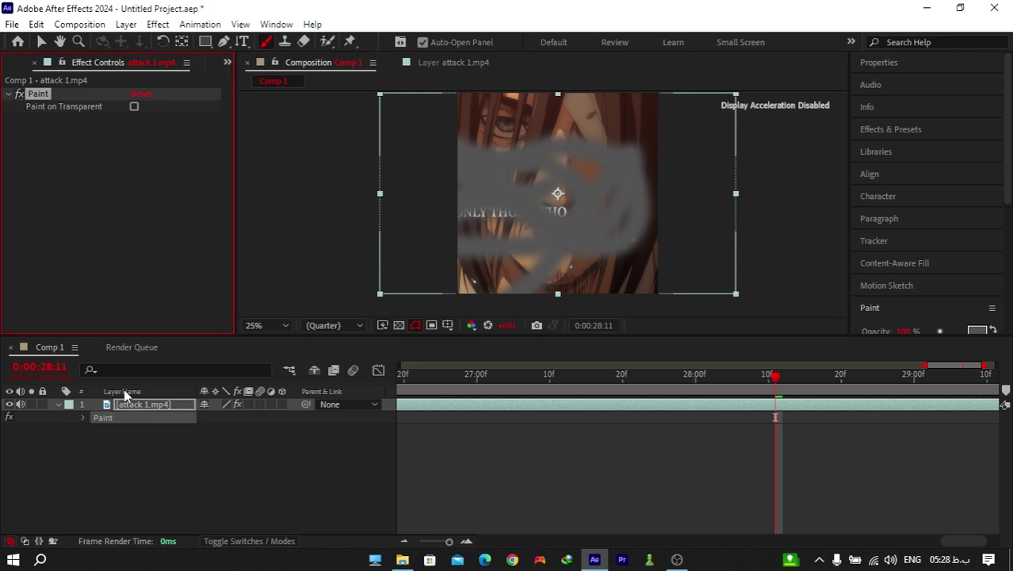
pyautogui.click(85, 417)
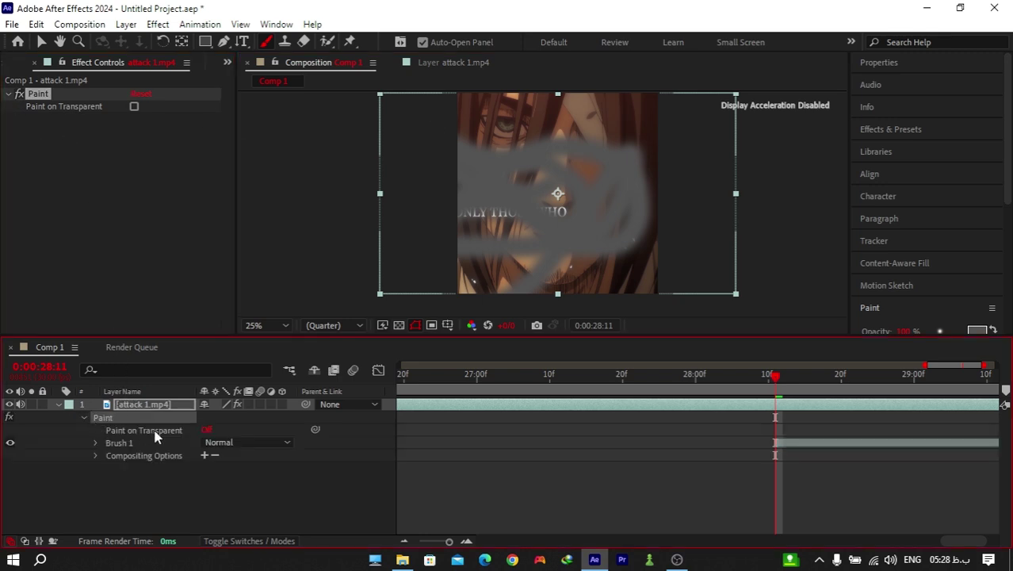
pyautogui.press('Delete')
# Step: Open attack 1.mp4 in its Layer view and paint over part of the face with the Clone Stamp tool
pyautogui.doubleClick(563, 195)
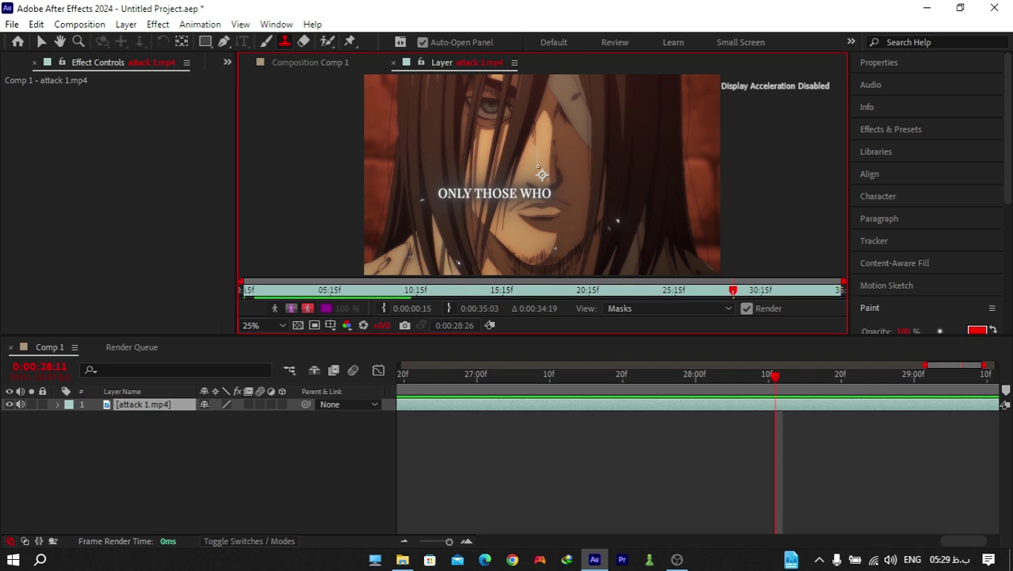
pyautogui.moveTo(571, 163); pyautogui.dragTo(550, 178)
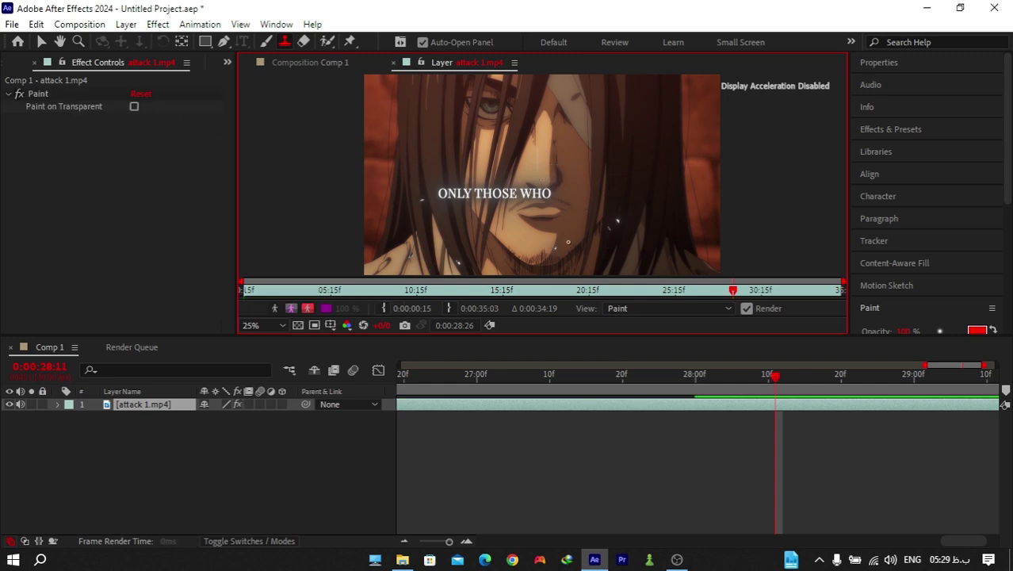
# Step: Erase freehand strokes across the face on attack 1.mp4 with the Eraser tool, toggling the transparency grid on and off
pyautogui.moveTo(438, 163)
pyautogui.mouseDown()
pyautogui.moveTo(539, 133)
pyautogui.moveTo(497, 229)
pyautogui.moveTo(535, 167)
pyautogui.mouseUp()
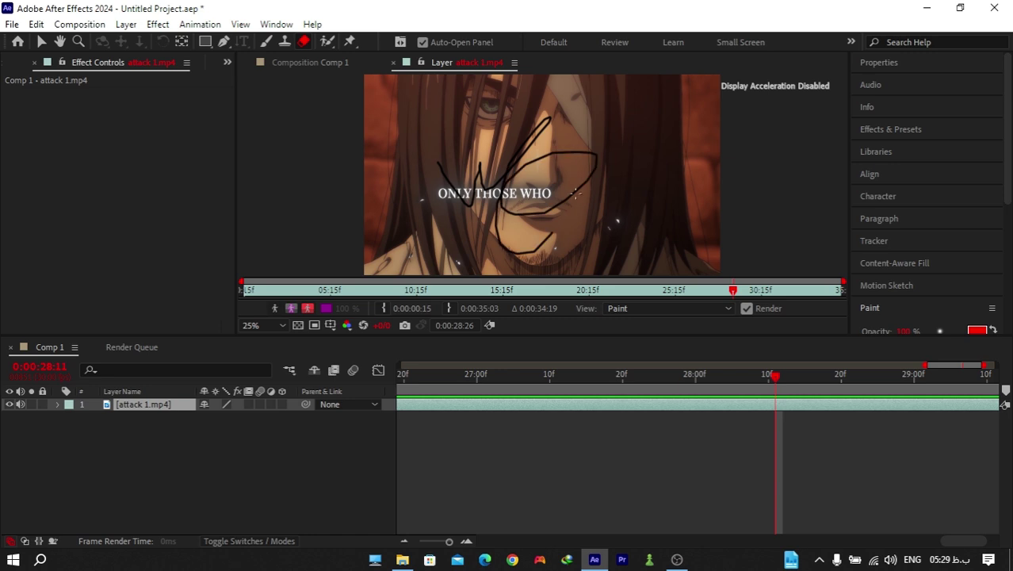
pyautogui.press('/')
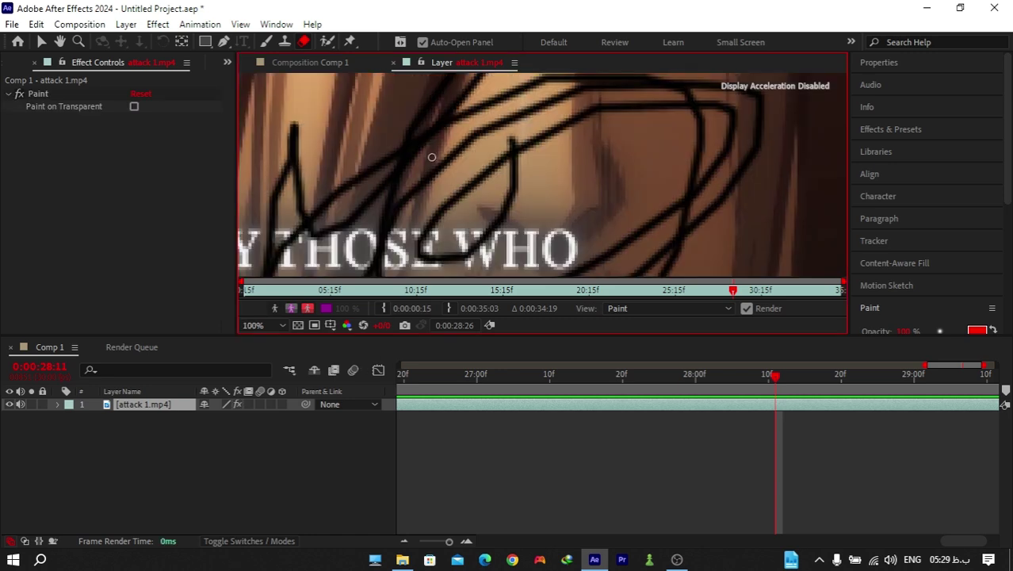
pyautogui.click(298, 325)
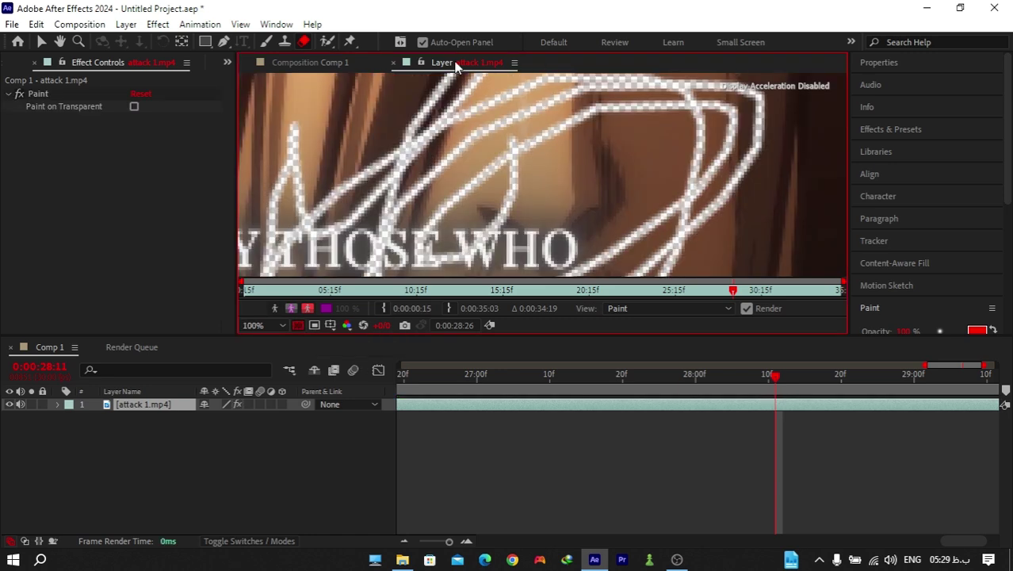
pyautogui.moveTo(338, 171)
pyautogui.mouseDown()
pyautogui.moveTo(786, 75)
pyautogui.moveTo(546, 100)
pyautogui.mouseUp()
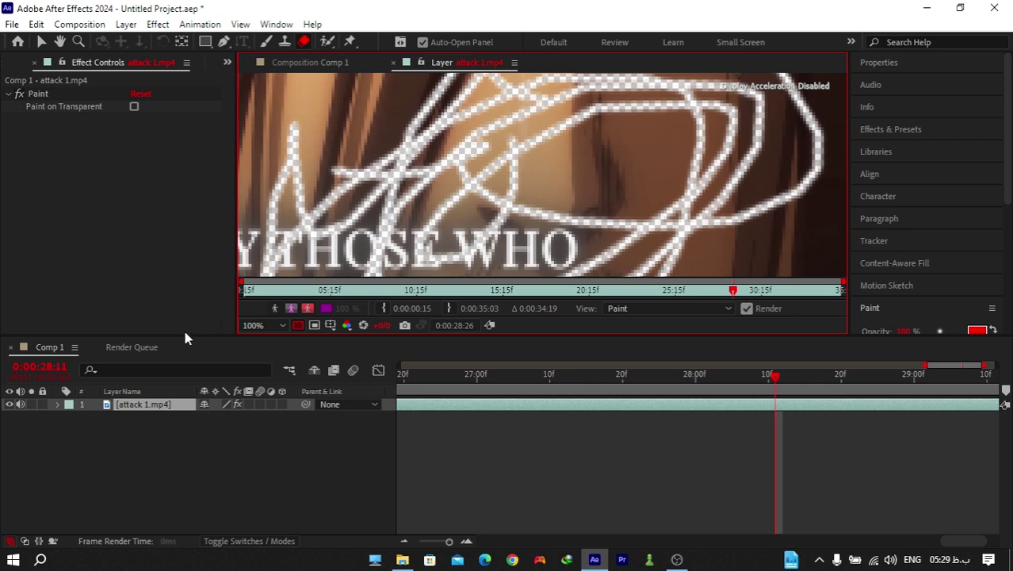
pyautogui.click(298, 325)
# Step: Delete the Paint effect from attack 1.mp4 and return to the Comp 1 composition view
pyautogui.click(73, 85)
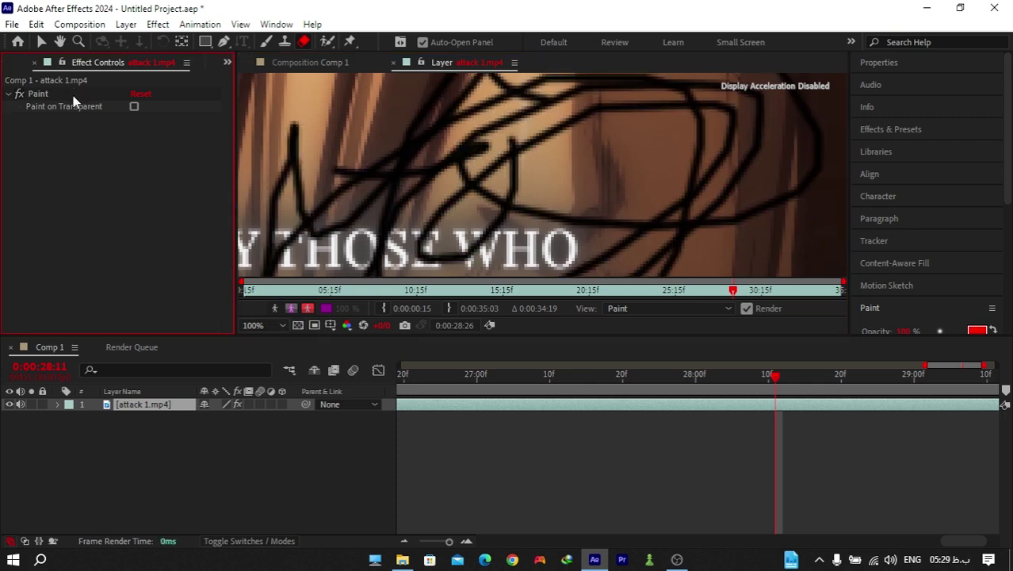
pyautogui.click(73, 95)
pyautogui.press('Delete')
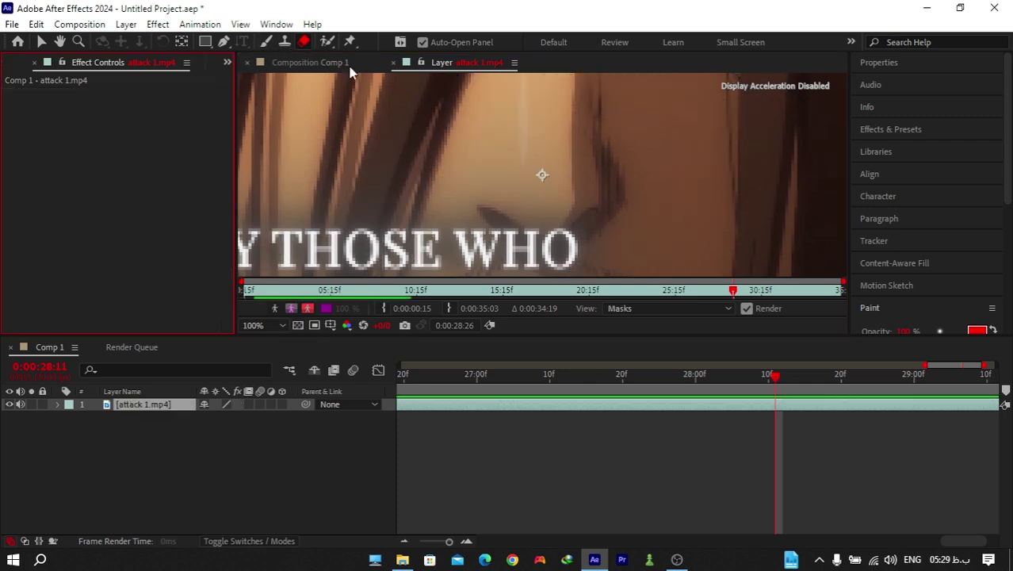
pyautogui.scroll(-3, 366, 103)
pyautogui.scroll(1, 366, 103)
pyautogui.click(301, 66)
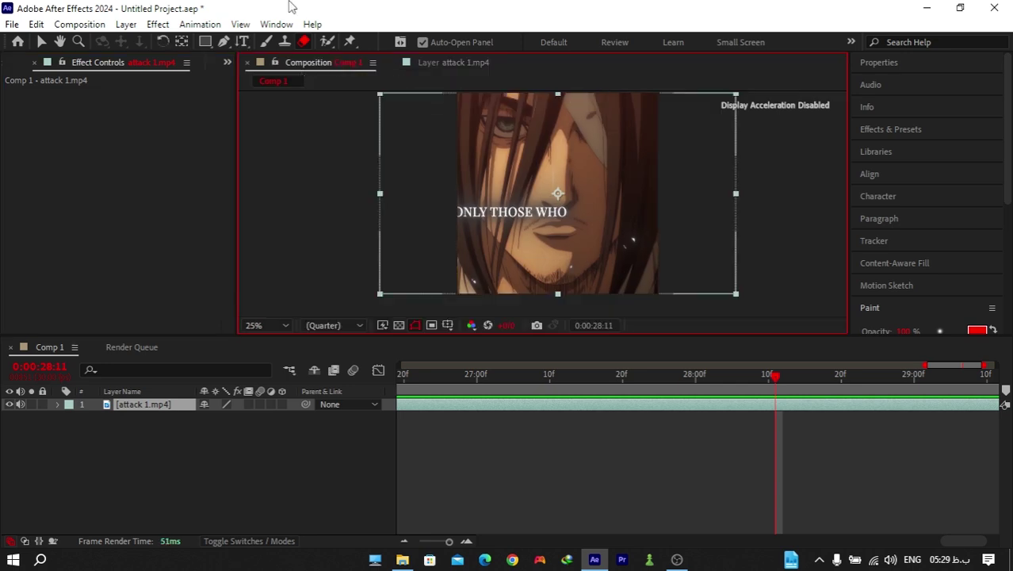
# Step: Choose the Roto Brush tool and move the current time to 0:00:10:09, where the character appears in profile
pyautogui.click(327, 41)
pyautogui.moveTo(687, 387); pyautogui.dragTo(606, 380)
pyautogui.press(';')
pyautogui.scroll(2, 598, 203)
pyautogui.scroll(1, 625, 180)
pyautogui.moveTo(626, 181); pyautogui.dragTo(476, 92)
pyautogui.moveTo(496, 203); pyautogui.dragTo(489, 322)
pyautogui.moveTo(519, 173); pyautogui.dragTo(522, 292)
pyautogui.scroll(-2, 522, 290)
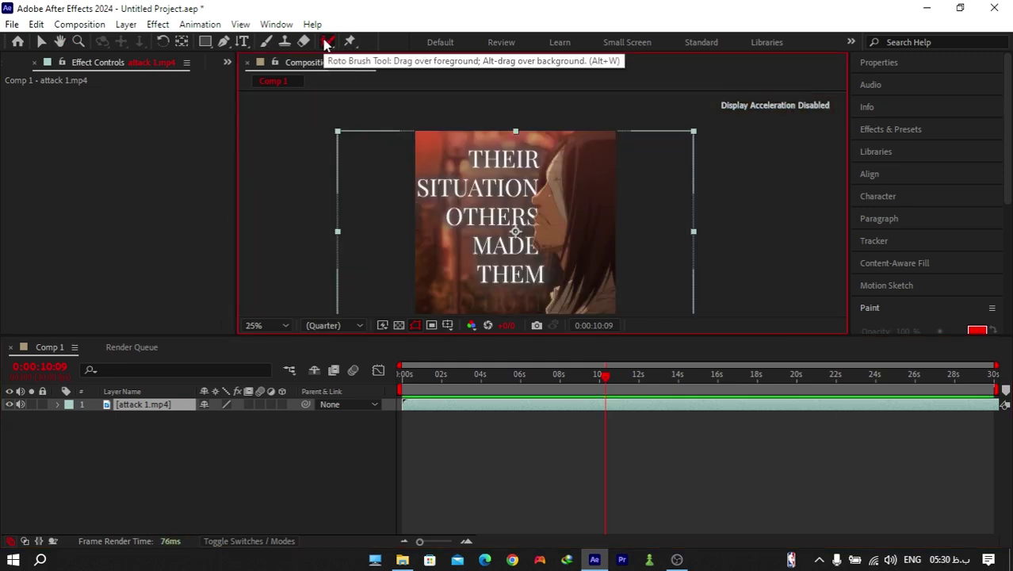
# Step: Open attack 1.mp4 in its Layer view and paint Roto Brush strokes over the character's head
pyautogui.doubleClick(571, 214)
pyautogui.moveTo(614, 89)
pyautogui.mouseDown()
pyautogui.moveTo(608, 141)
pyautogui.moveTo(646, 193)
pyautogui.moveTo(630, 247)
pyautogui.moveTo(662, 151)
pyautogui.moveTo(640, 103)
pyautogui.moveTo(581, 157)
pyautogui.mouseUp()
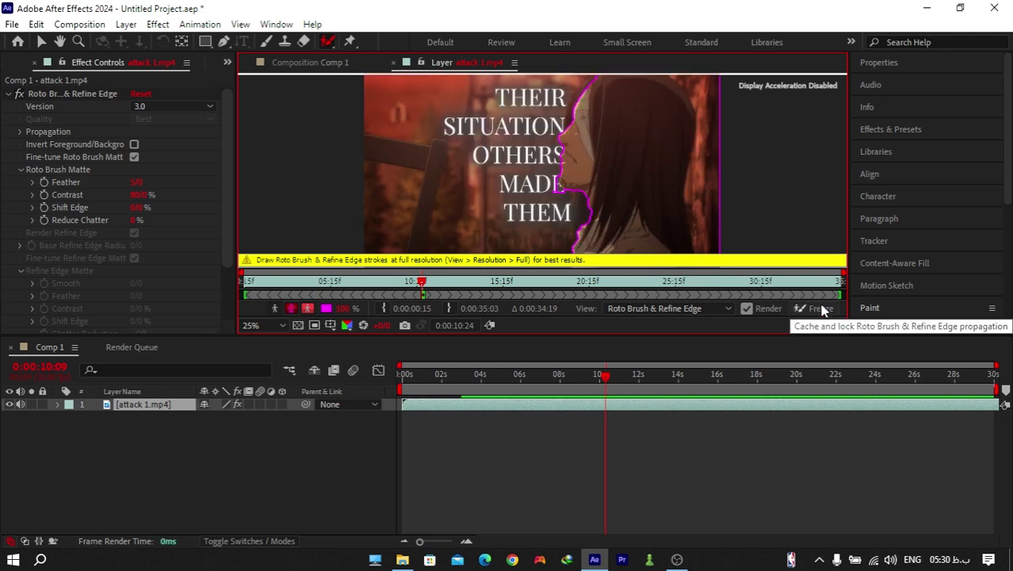
pyautogui.moveTo(595, 80); pyautogui.dragTo(574, 121)
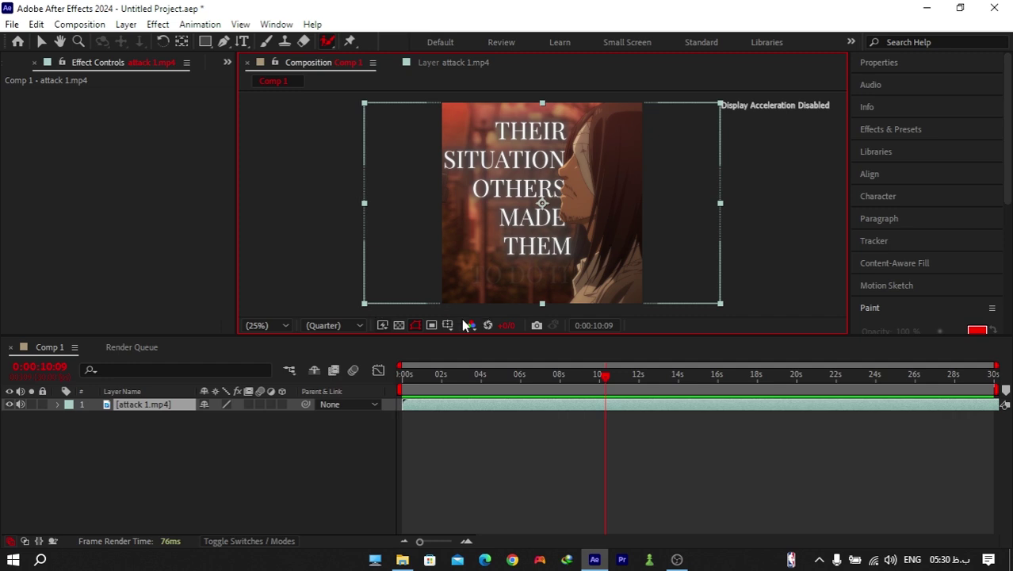
# Step: Draw a rectangular mask on attack 1.mp4 around the central lettering and face, and check it against the transparency grid
pyautogui.click(204, 41)
pyautogui.moveTo(480, 148); pyautogui.dragTo(608, 252)
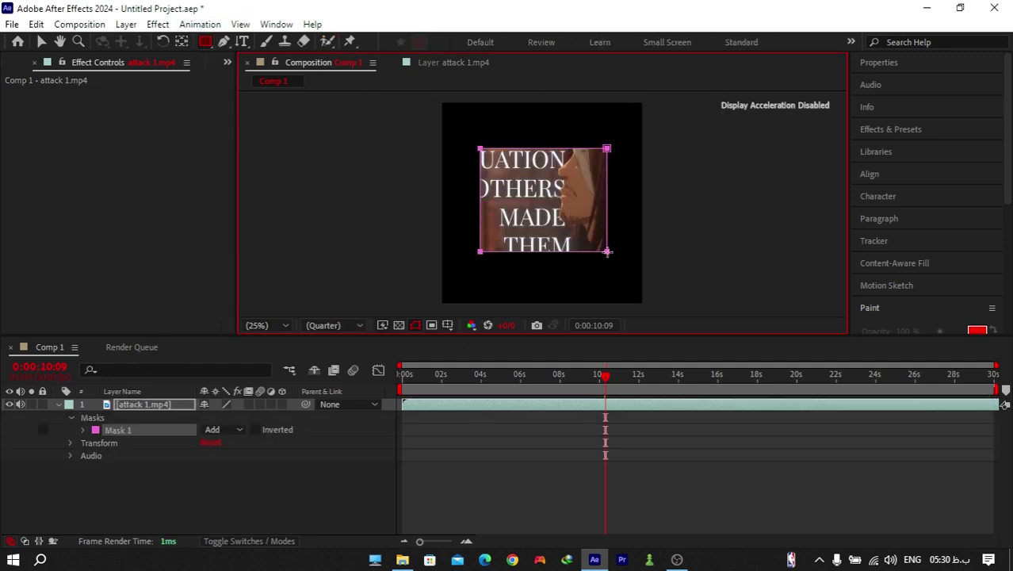
pyautogui.click(501, 483)
pyautogui.press('v')
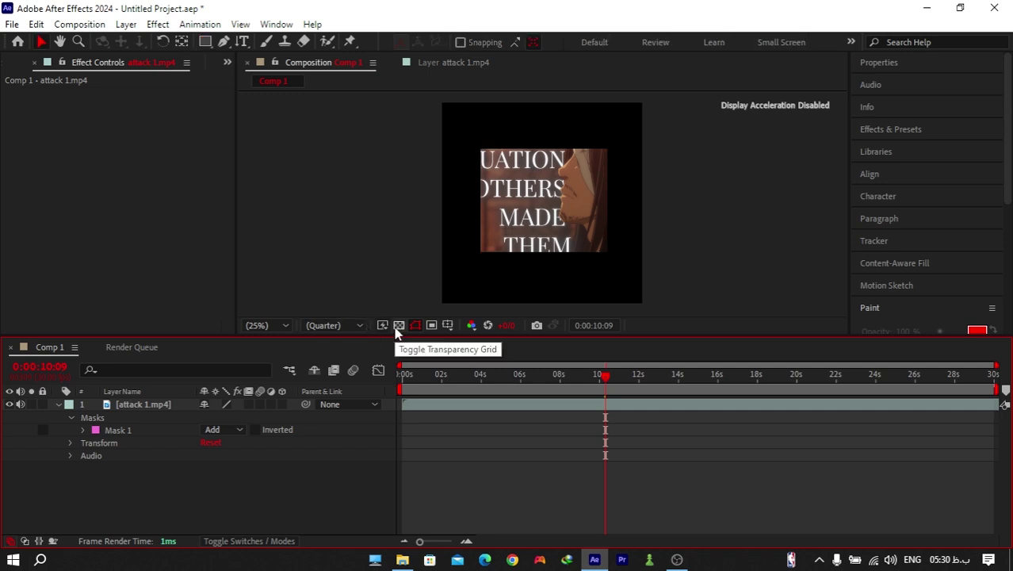
pyautogui.click(398, 325)
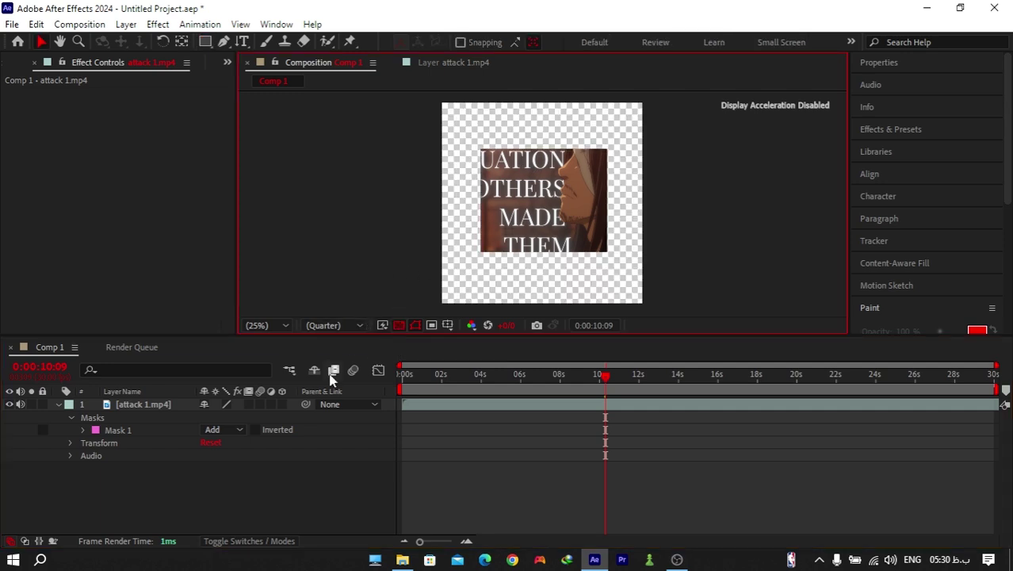
pyautogui.click(398, 325)
# Step: Add a deep blue solid beneath attack 1.mp4 in Comp 1 and delete it
pyautogui.rightClick(255, 297)
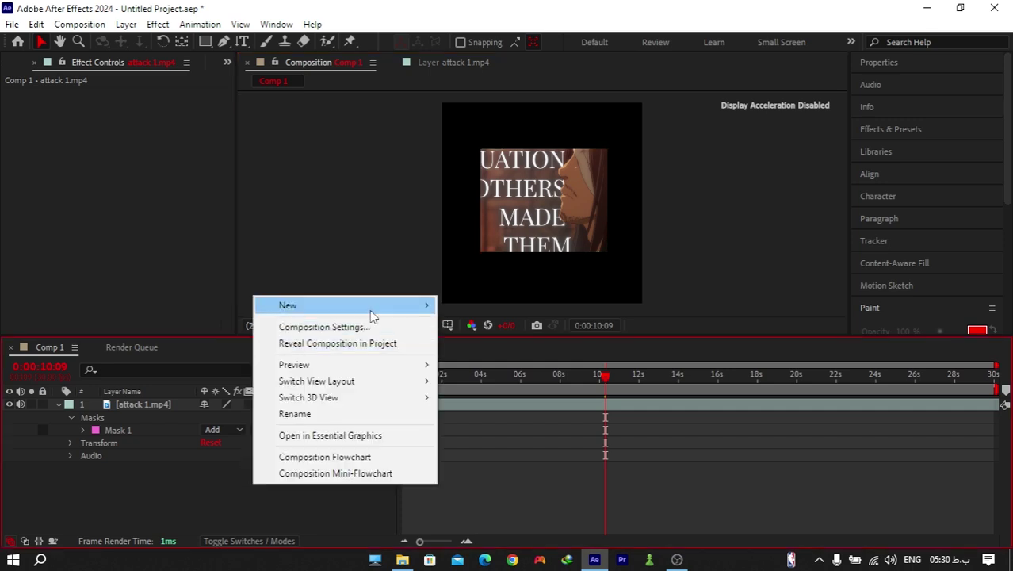
pyautogui.click(549, 346)
pyautogui.click(557, 417)
pyautogui.click(550, 418)
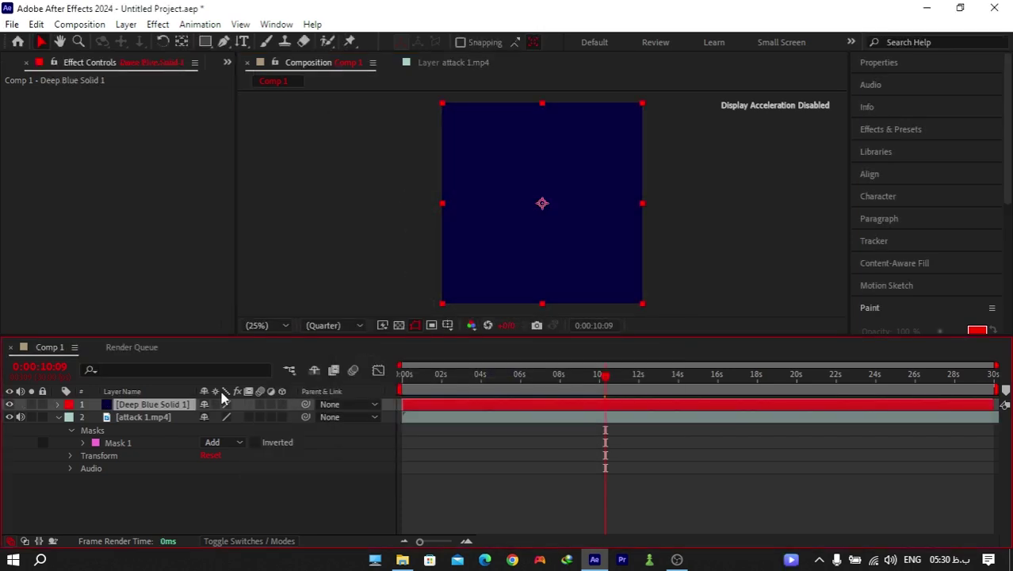
pyautogui.moveTo(171, 413); pyautogui.dragTo(181, 476)
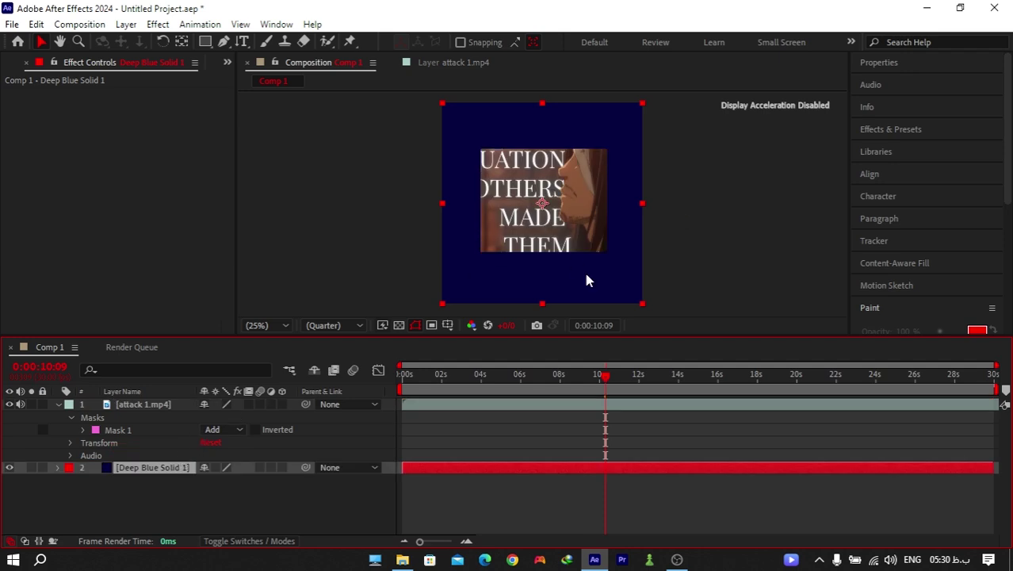
pyautogui.press('Delete')
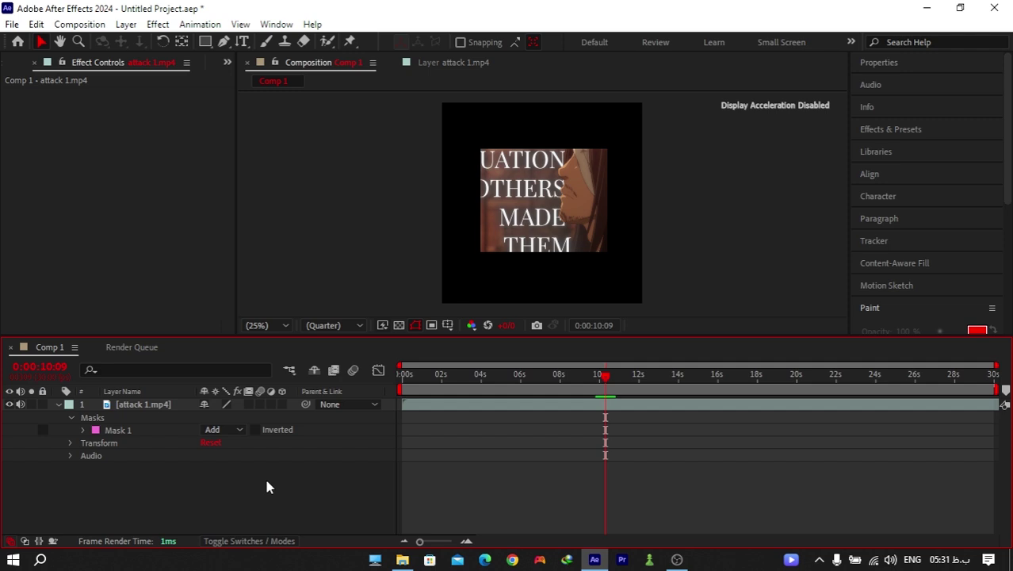
# Step: Bring up the settings for another solid and cancel them, and add a null object and undo it
pyautogui.hotkey('ctrl', 'y')
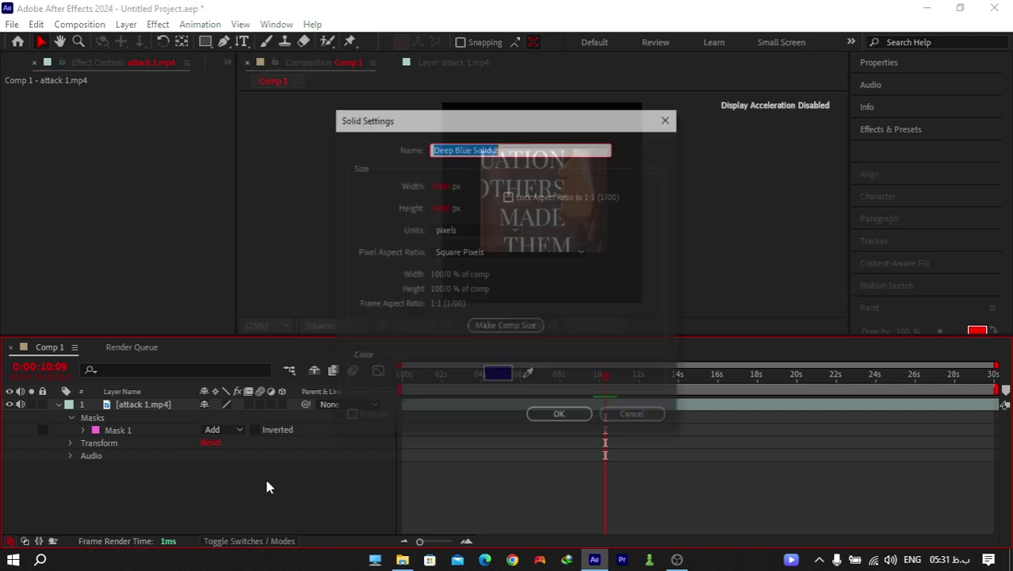
pyautogui.click(631, 417)
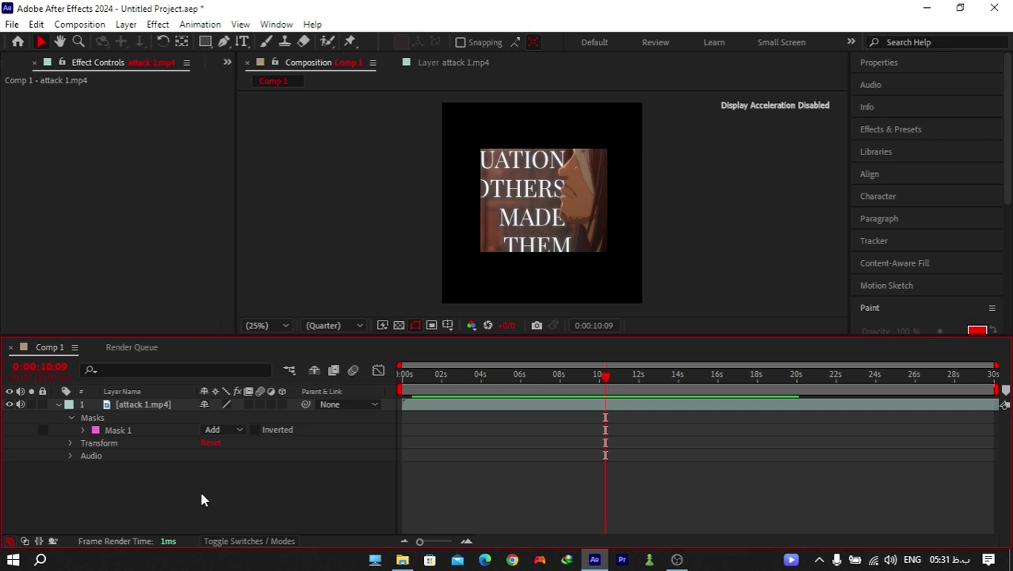
pyautogui.hotkey('ctrl', 'alt', 'shift', 'y')
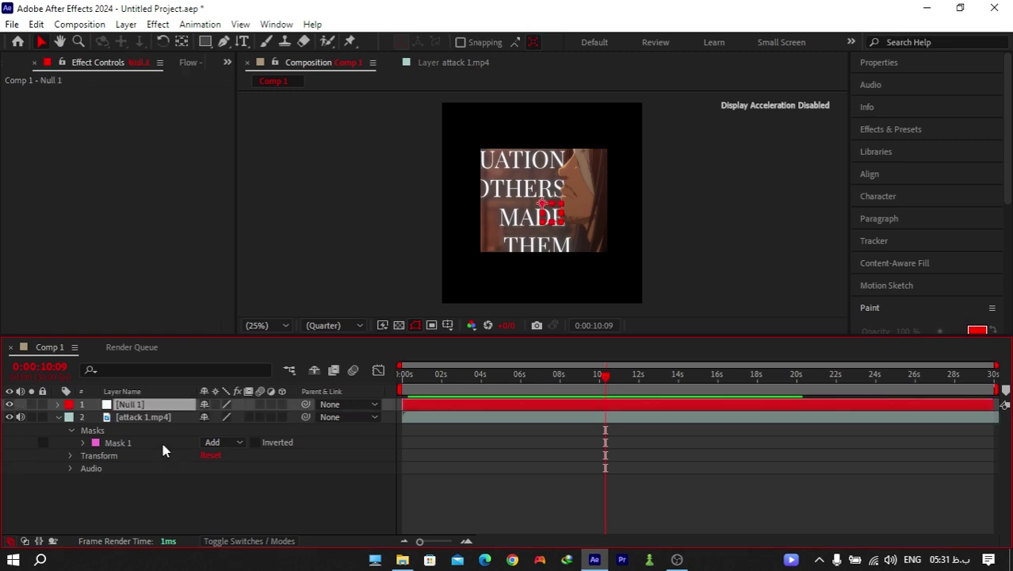
pyautogui.hotkey('ctrl', 'z')
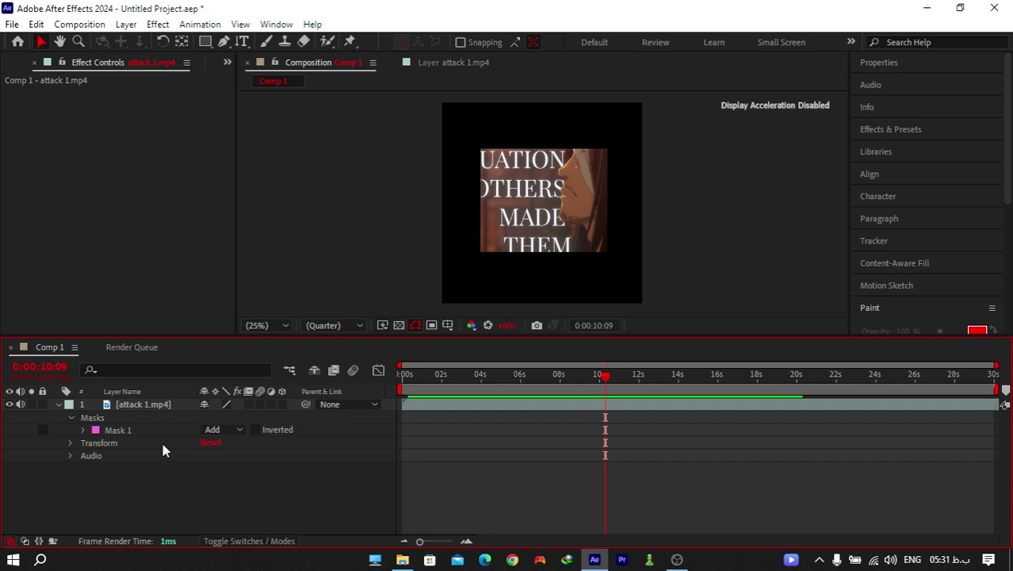
# Step: Add a two-node camera with the 50mm preset to Comp 1 and make attack 1.mp4 a 3D layer
pyautogui.rightClick(173, 486)
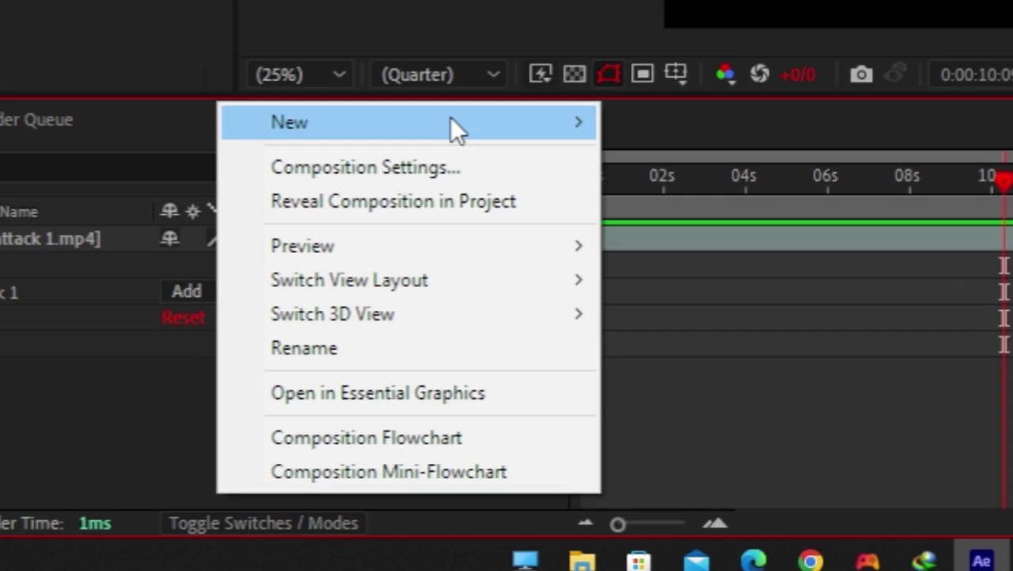
pyautogui.moveTo(435, 157)
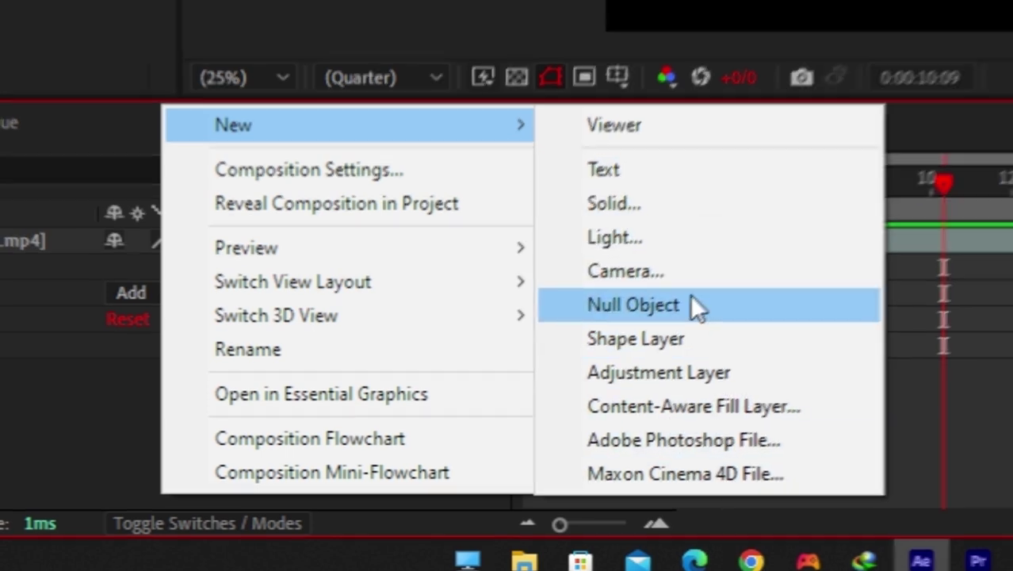
pyautogui.click(626, 270)
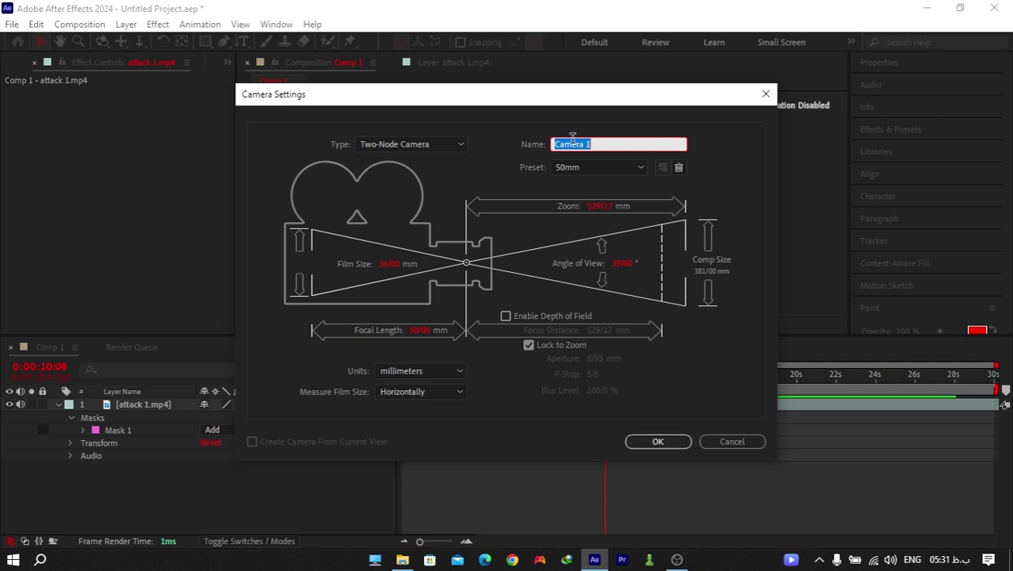
pyautogui.click(654, 441)
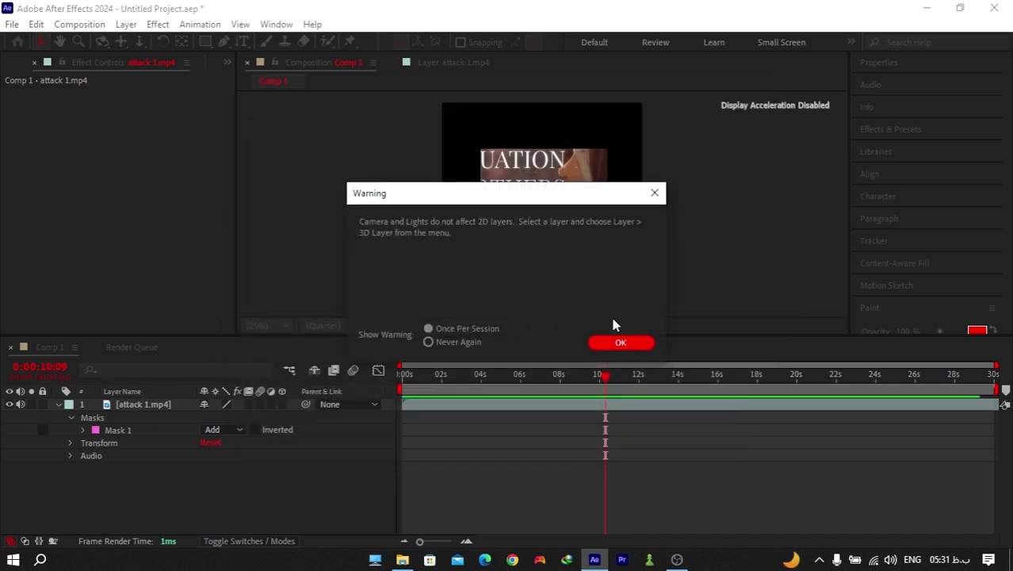
pyautogui.click(622, 342)
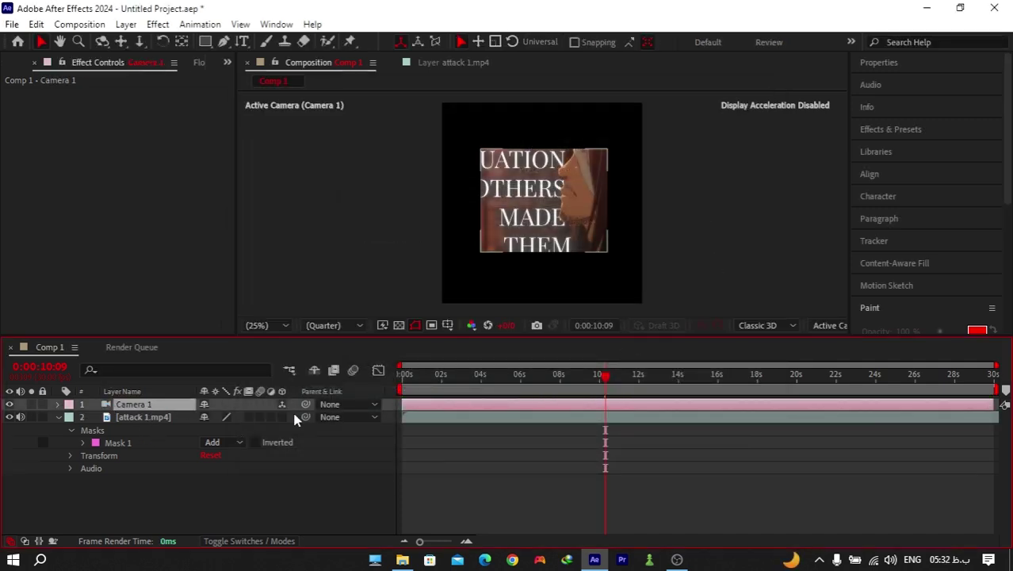
pyautogui.click(282, 417)
pyautogui.click(149, 405)
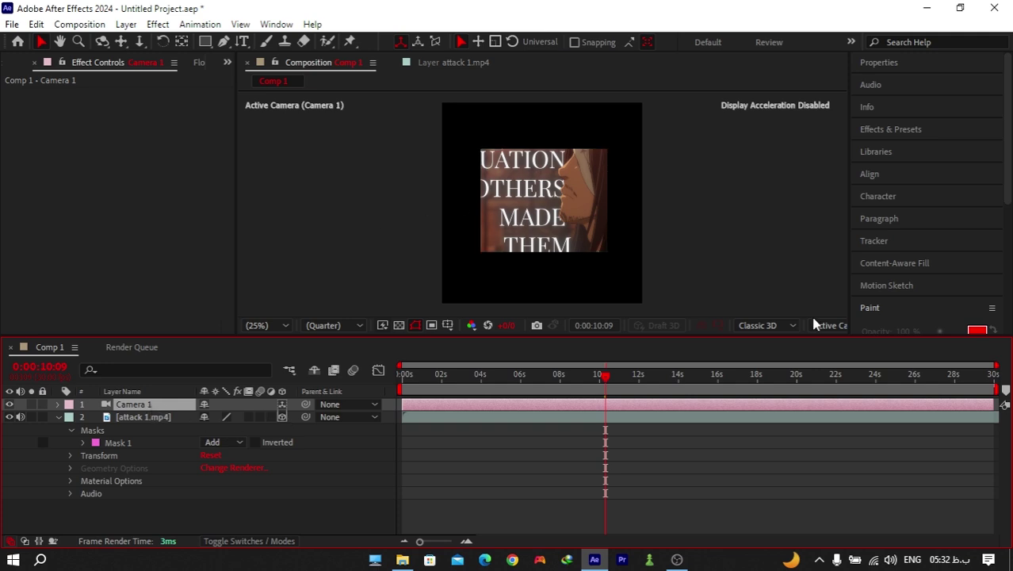
# Step: Widen the composition viewer and split it into 2 Views
pyautogui.moveTo(849, 232); pyautogui.dragTo(945, 242)
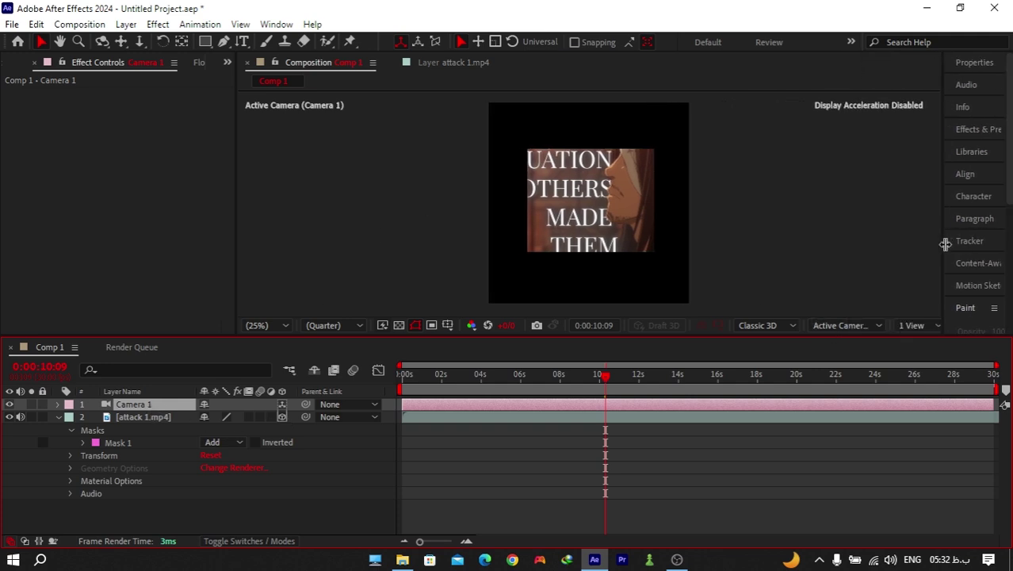
pyautogui.click(924, 325)
pyautogui.click(921, 340)
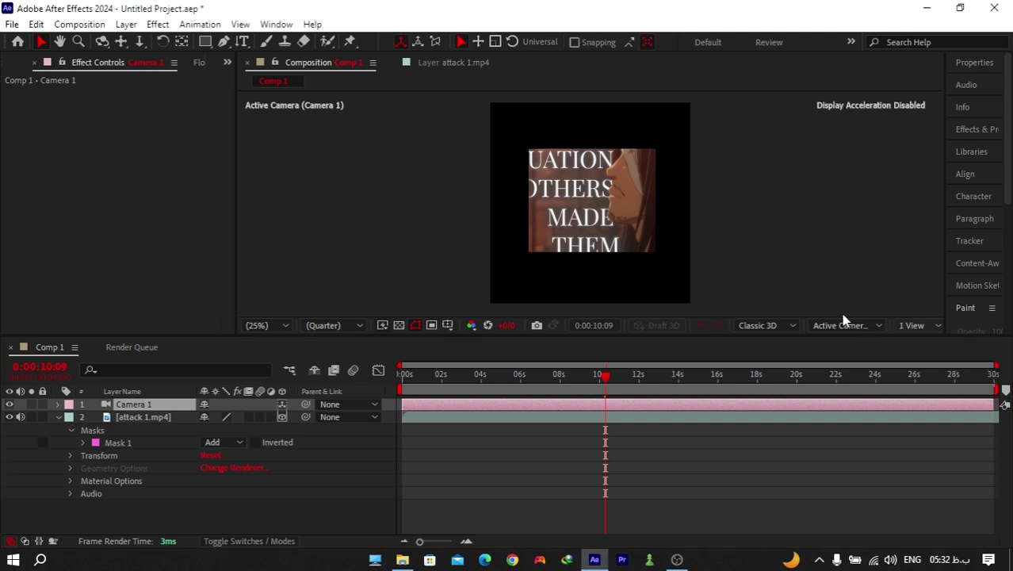
pyautogui.click(915, 325)
pyautogui.click(910, 366)
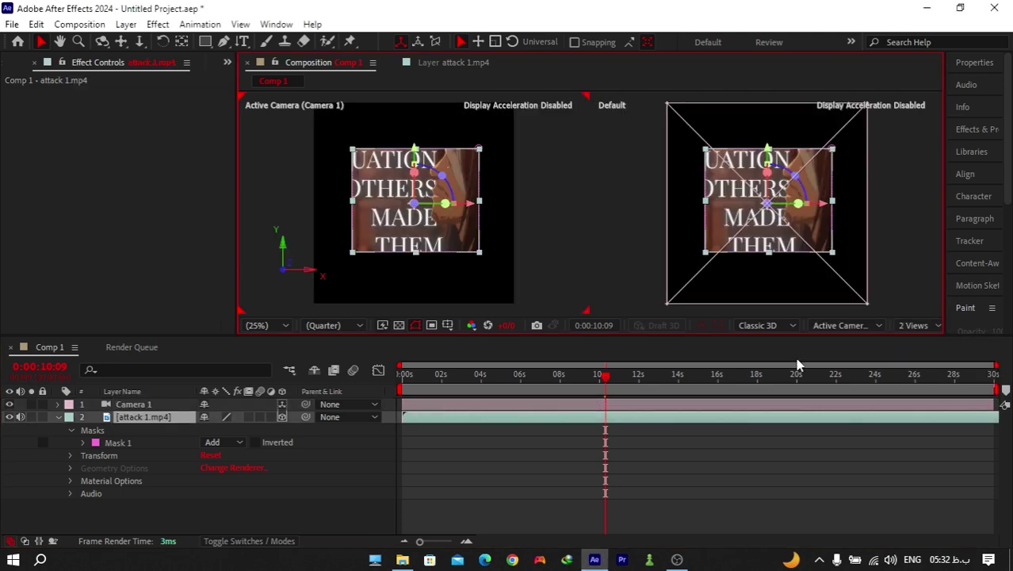
# Step: Switch the active camera view to Back and then to Top
pyautogui.click(860, 329)
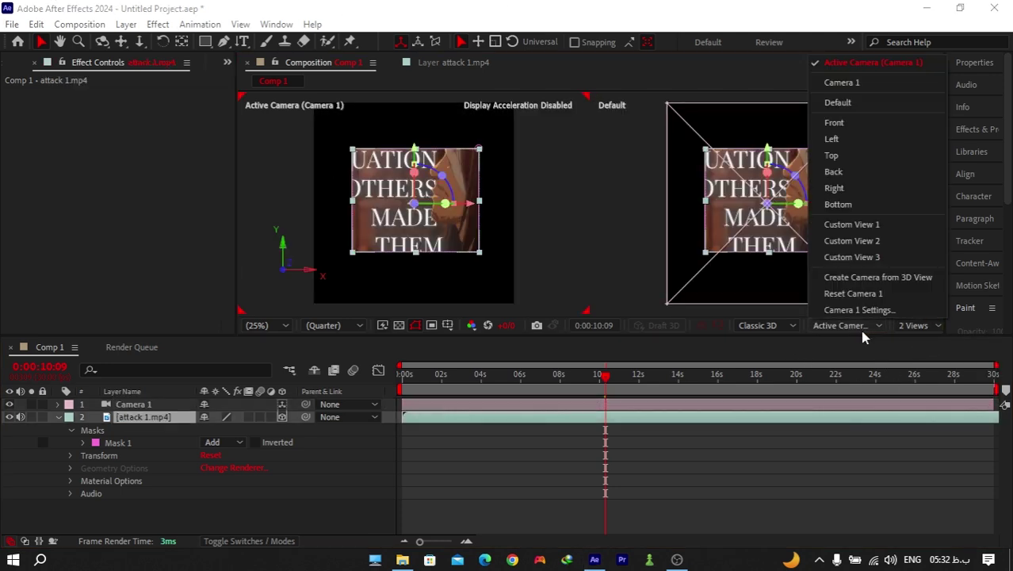
pyautogui.click(833, 171)
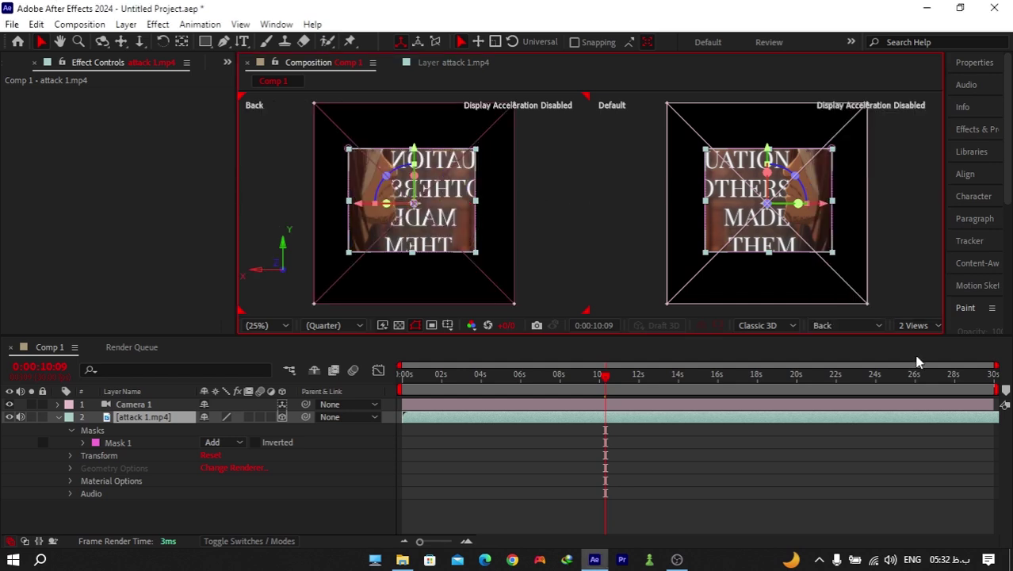
pyautogui.click(854, 325)
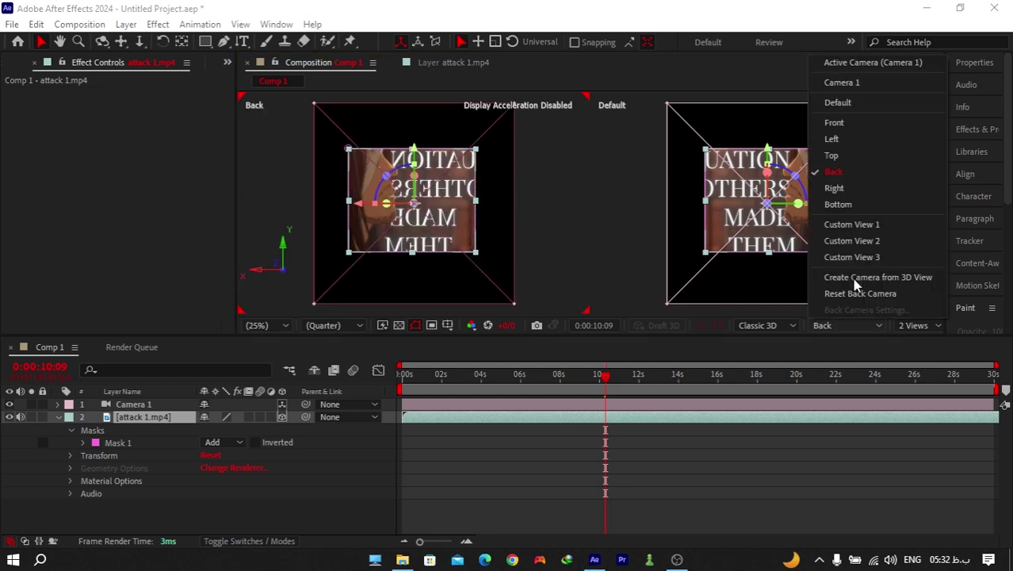
pyautogui.click(854, 157)
# Step: Move Camera 1 away from attack 1.mp4 along its Z axis in the Top view, and delete the camera
pyautogui.scroll(-1, 476, 250)
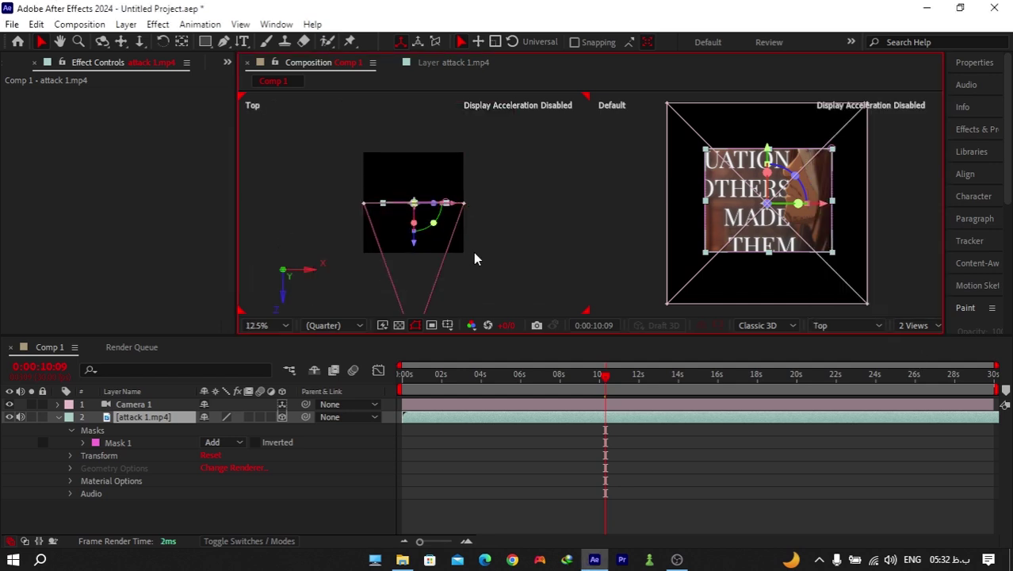
pyautogui.scroll(-1, 473, 252)
pyautogui.moveTo(415, 274)
pyautogui.mouseDown()
pyautogui.moveTo(416, 286)
pyautogui.moveTo(416, 257)
pyautogui.moveTo(418, 278)
pyautogui.mouseUp()
pyautogui.press('Delete')
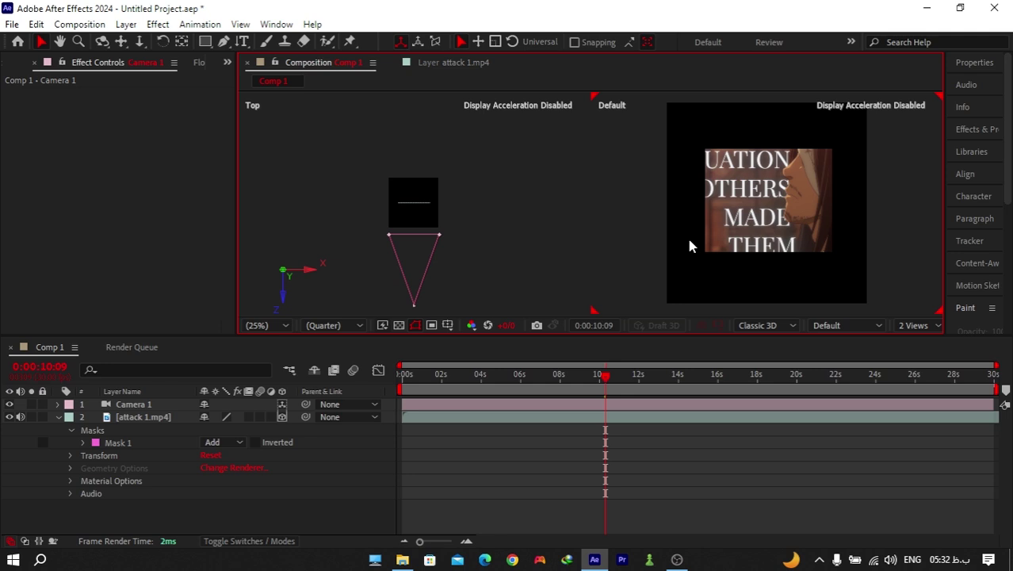
# Step: Look through the Paint, Tracker, Character and Properties panels
pyautogui.click(902, 310)
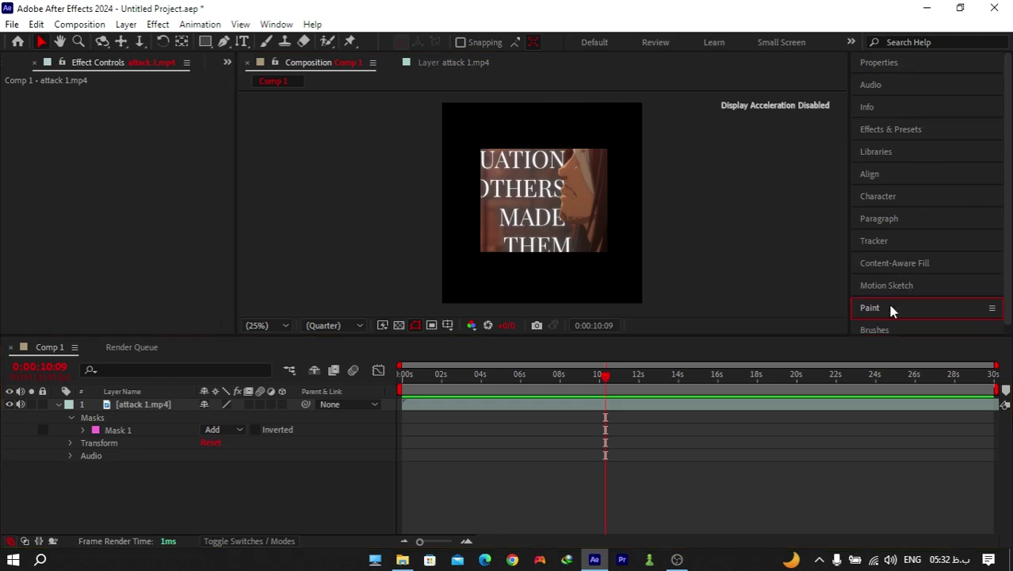
pyautogui.click(878, 233)
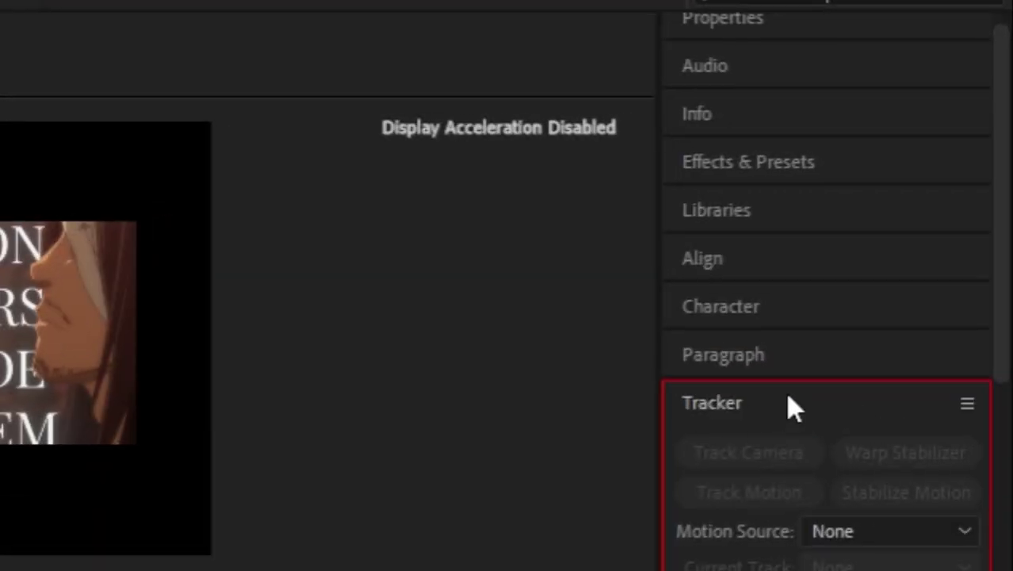
pyautogui.click(745, 309)
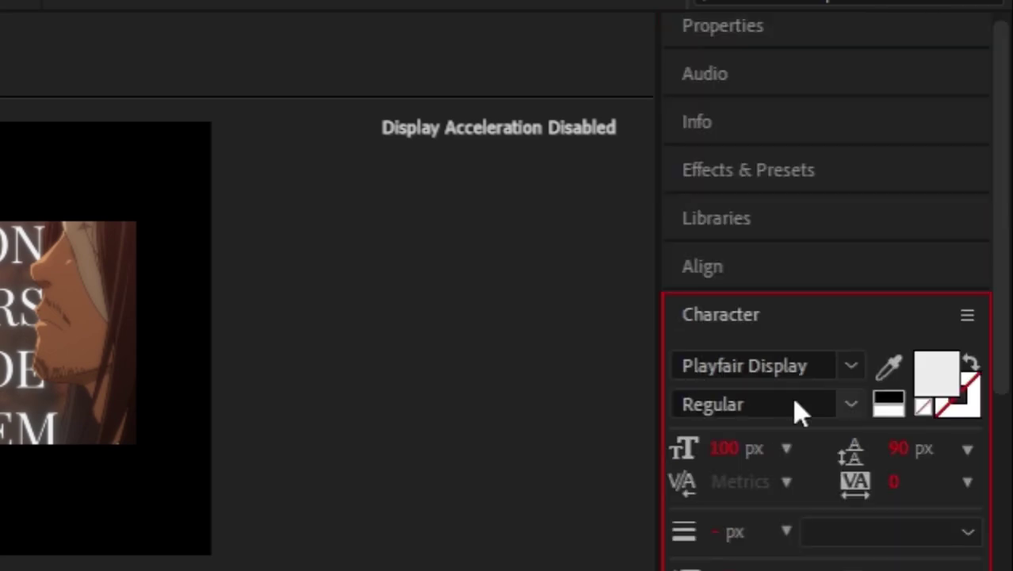
pyautogui.click(763, 287)
pyautogui.click(746, 38)
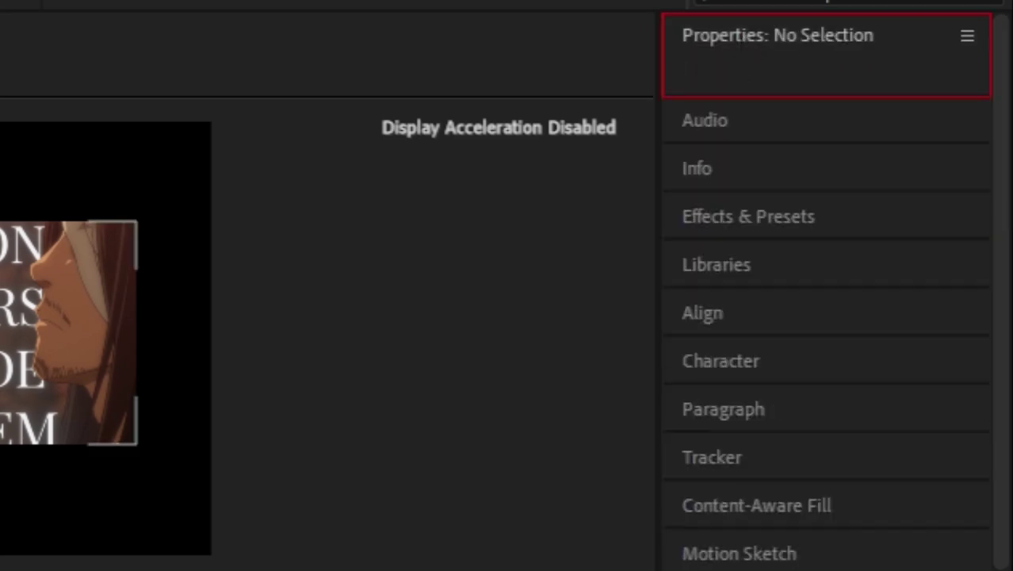
# Step: Examine the layer properties of attack 1.mp4, and add a few vertical test letters to examine the text properties
pyautogui.click(7, 341)
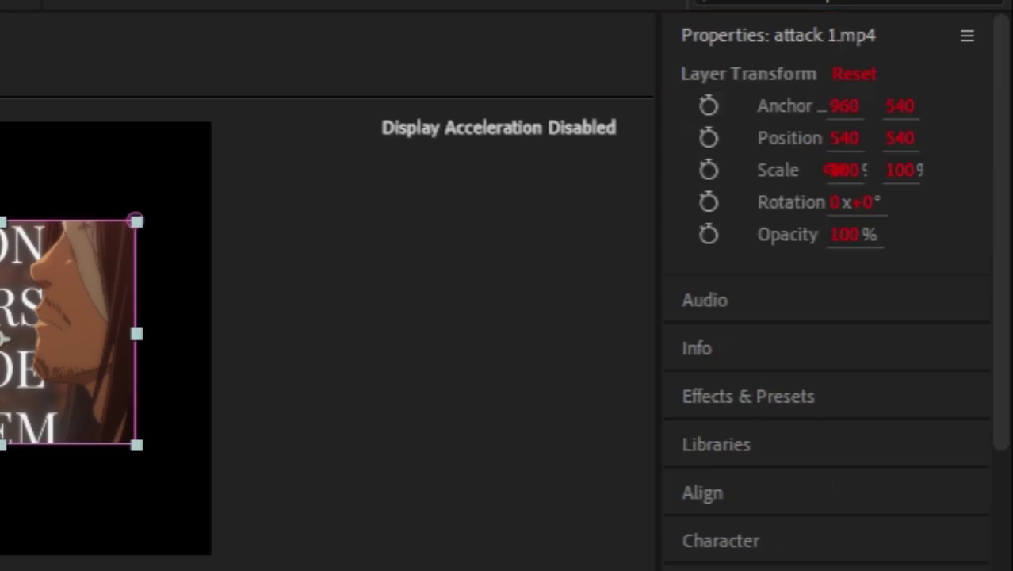
pyautogui.click(36, 491)
pyautogui.write('A')
pyautogui.scroll(-5, 997, 224)
pyautogui.scroll(5, 991, 210)
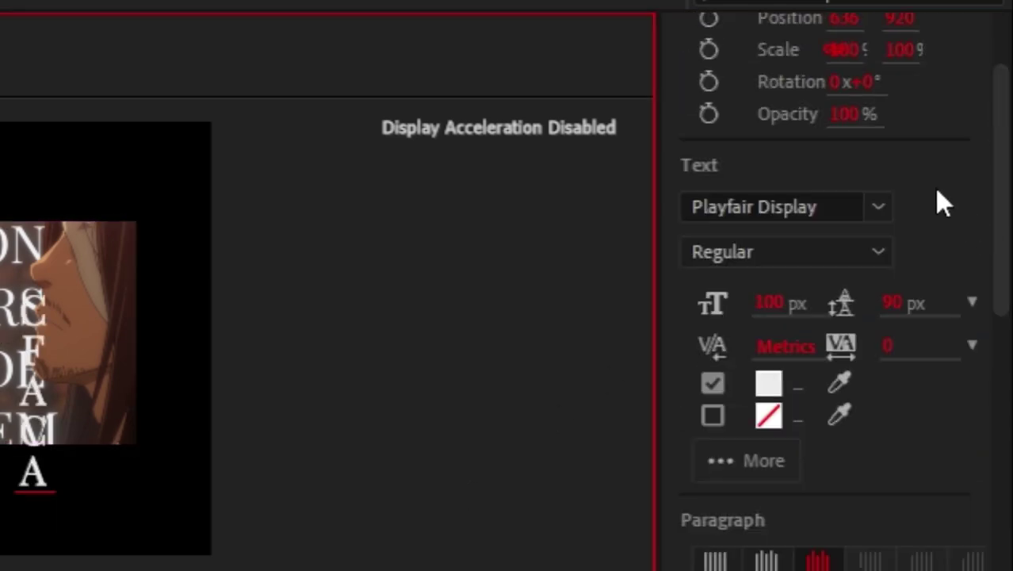
# Step: Collapse the layer properties and show the audio level controls
pyautogui.click(873, 38)
pyautogui.click(764, 101)
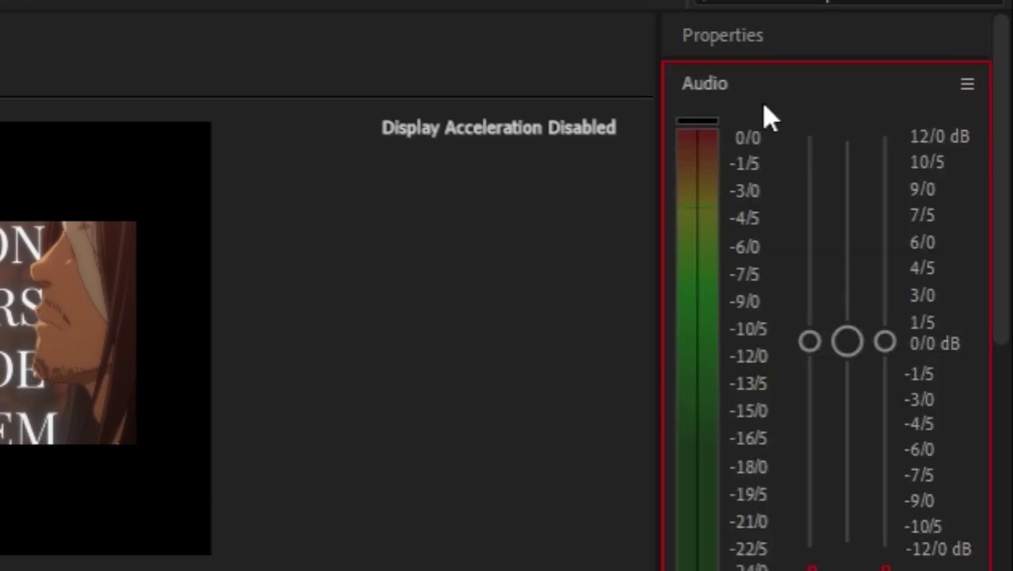
# Step: Collapse the audio controls, look through the Effects & Presets and Libraries panels, and show the Align options
pyautogui.click(765, 111)
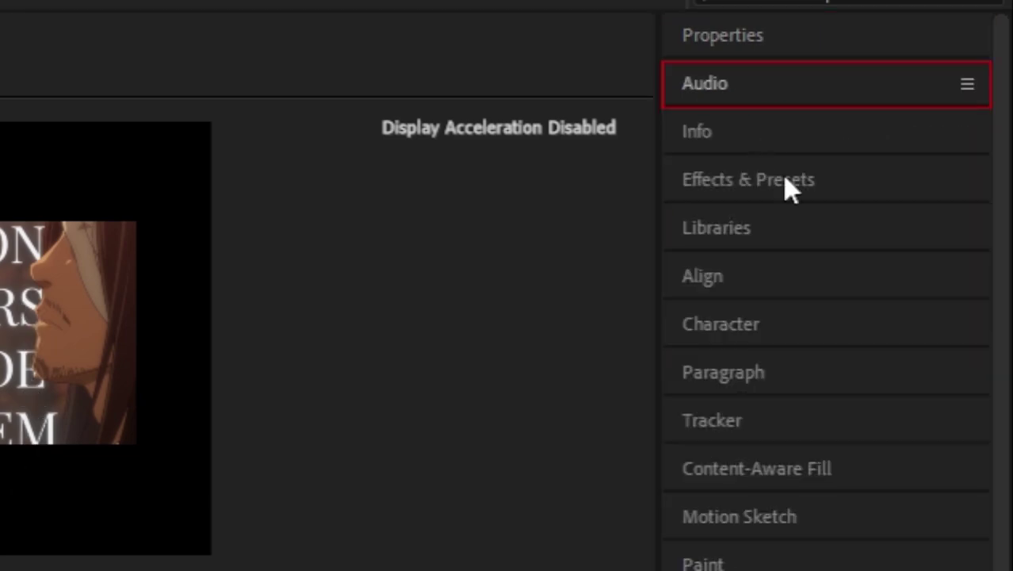
pyautogui.click(788, 184)
pyautogui.click(769, 230)
pyautogui.click(778, 228)
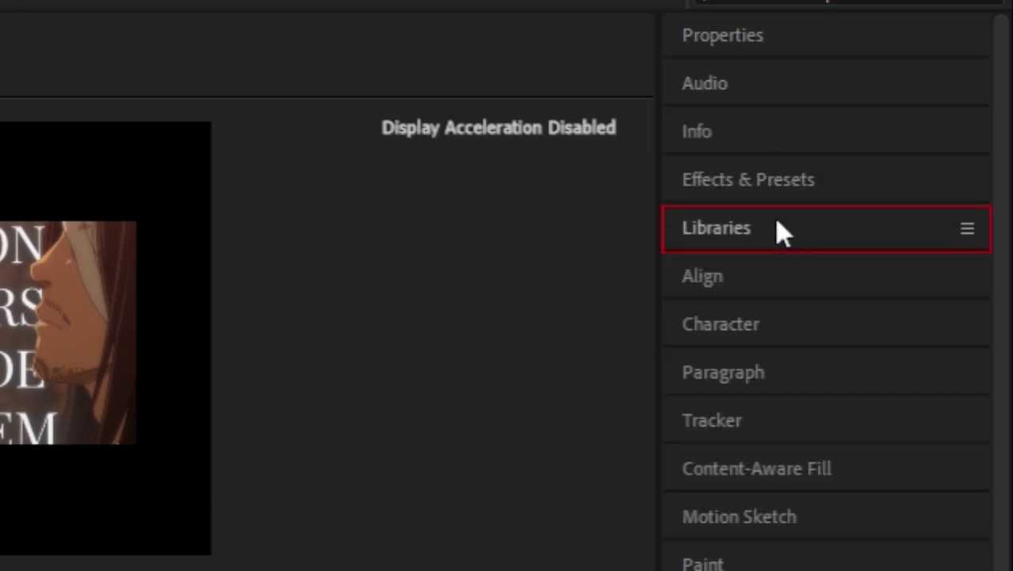
pyautogui.click(762, 289)
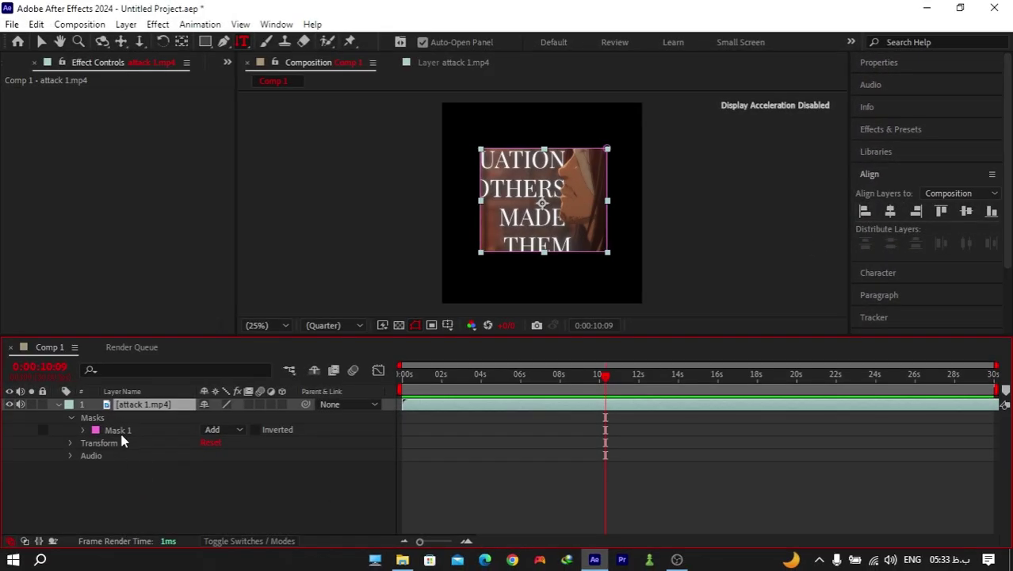
# Step: Delete Mask 1 from attack 1.mp4, and try the layer alignments, finishing with the layer centred horizontally in the composition
pyautogui.click(118, 430)
pyautogui.press('Delete')
pyautogui.click(865, 211)
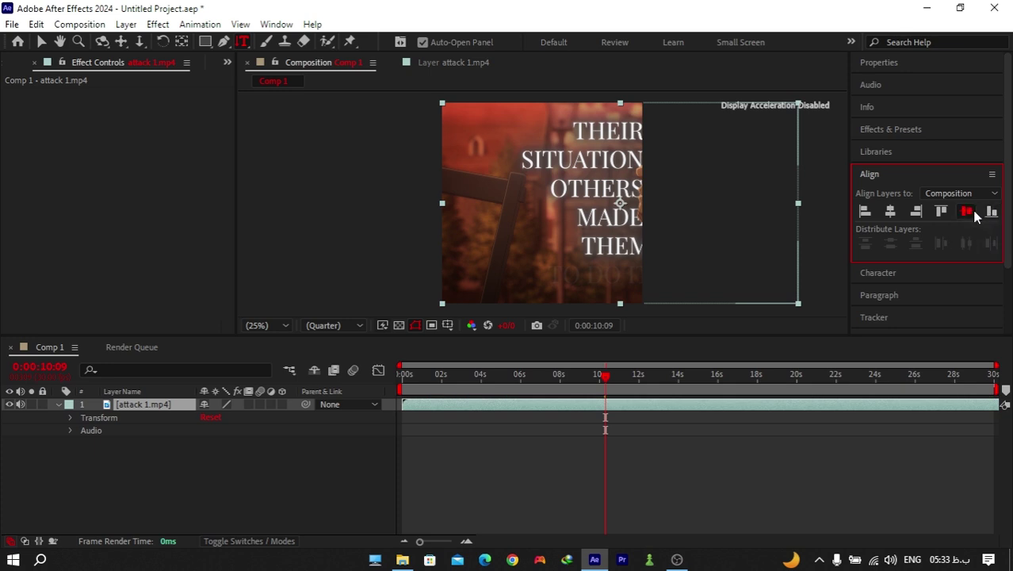
pyautogui.click(915, 211)
pyautogui.click(890, 211)
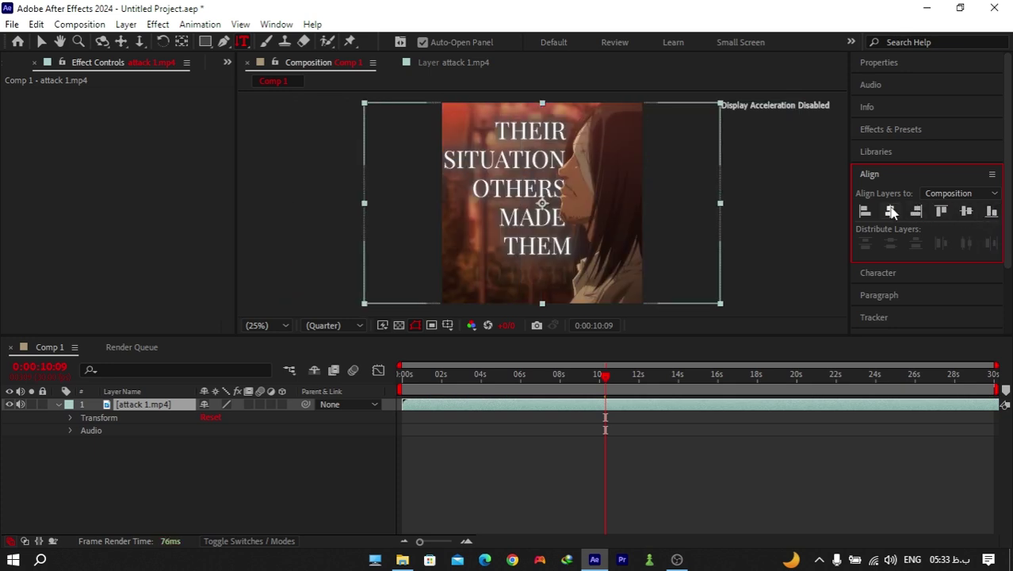
# Step: Collapse the Align options, and deselect attack 1.mp4 with the Selection tool active
pyautogui.scroll(-3, 937, 222)
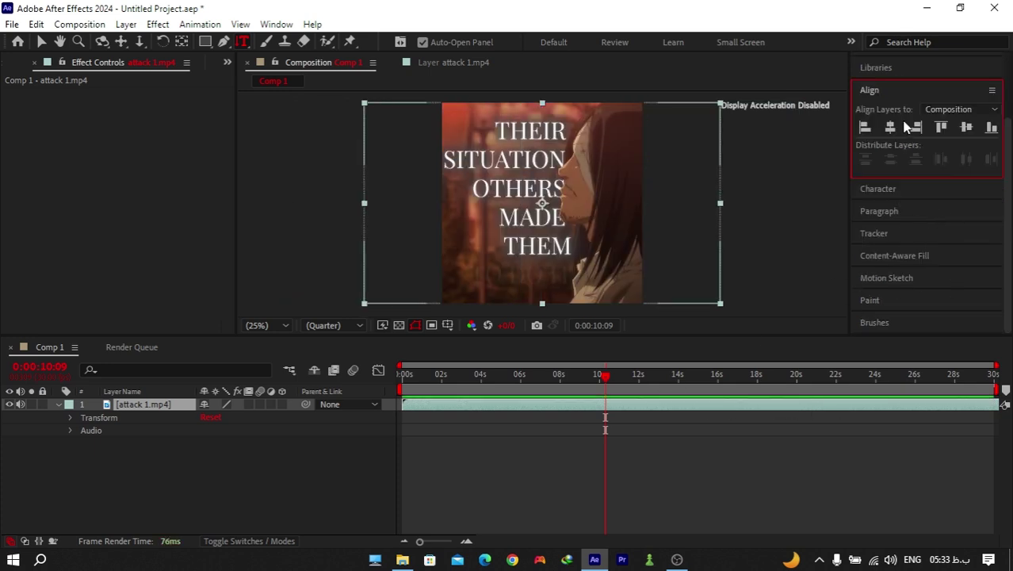
pyautogui.click(886, 90)
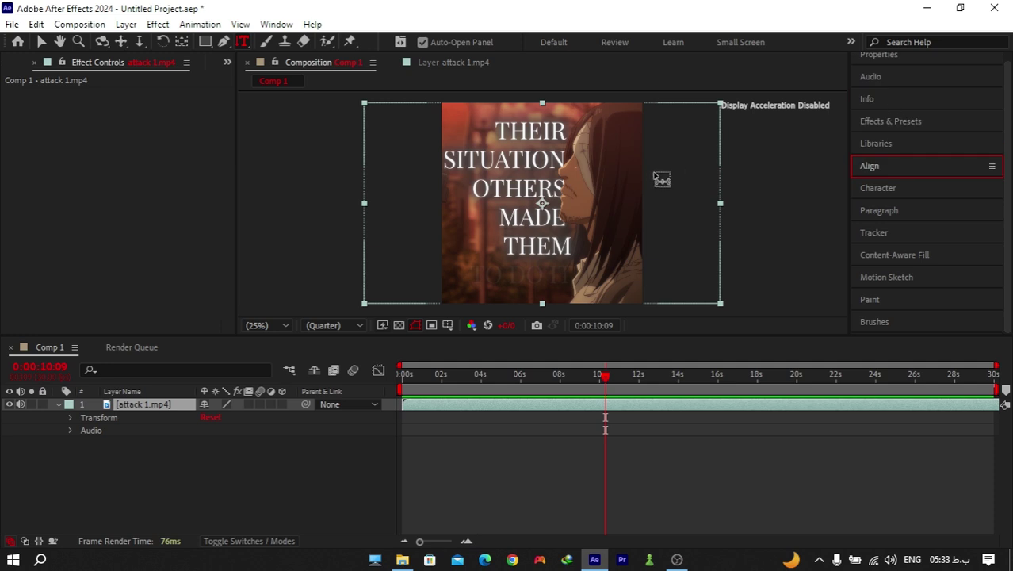
pyautogui.press('v')
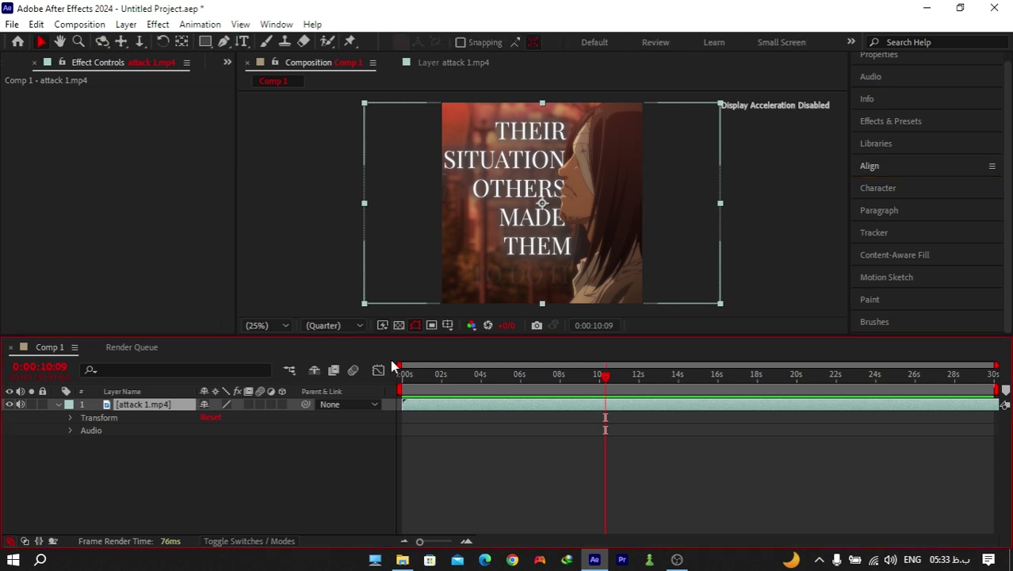
pyautogui.click(255, 460)
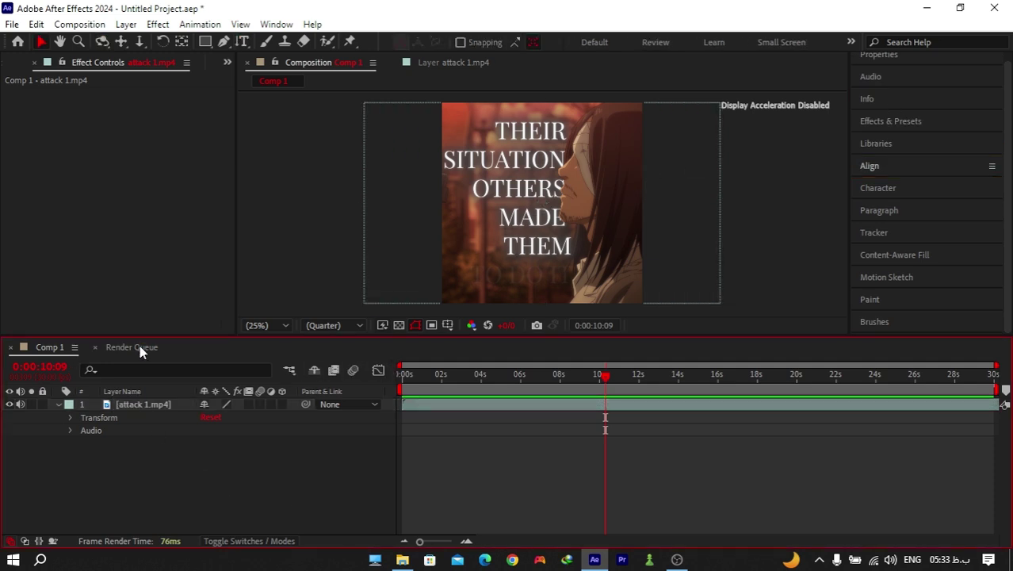
# Step: Examine the queued render of Comp 1, and return to the composition's timeline and the project's file list
pyautogui.click(140, 346)
pyautogui.click(71, 347)
pyautogui.click(131, 347)
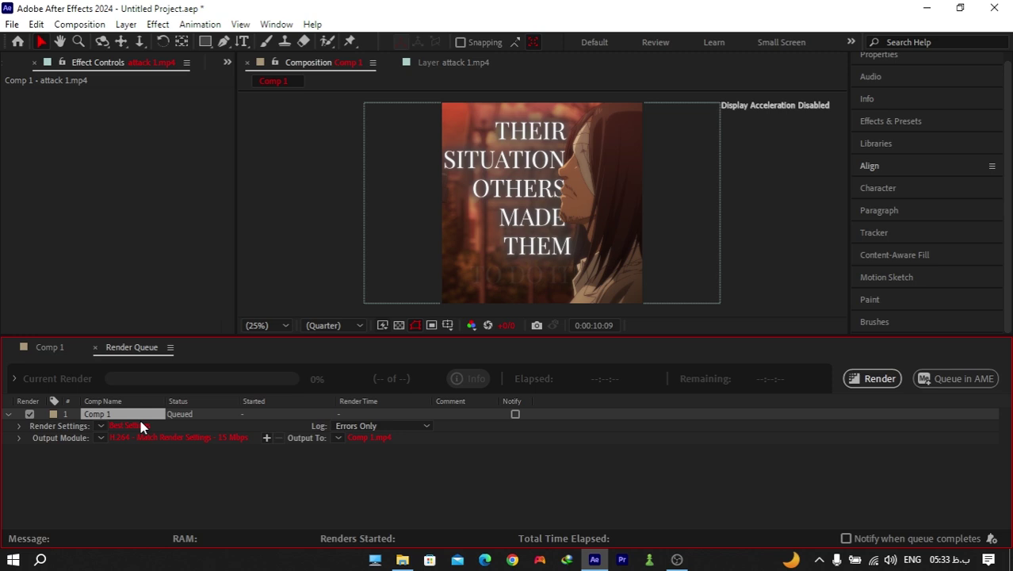
pyautogui.click(50, 348)
pyautogui.click(36, 63)
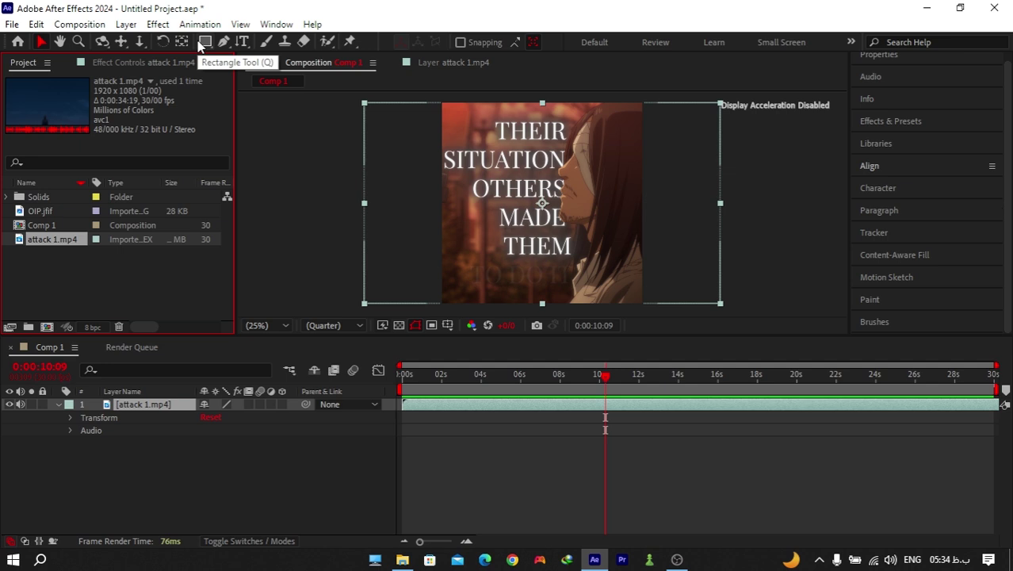
# Step: Turn off mask and shape path visibility in the composition view, and switch the Graph Editor on and back off
pyautogui.scroll(1, 873, 84)
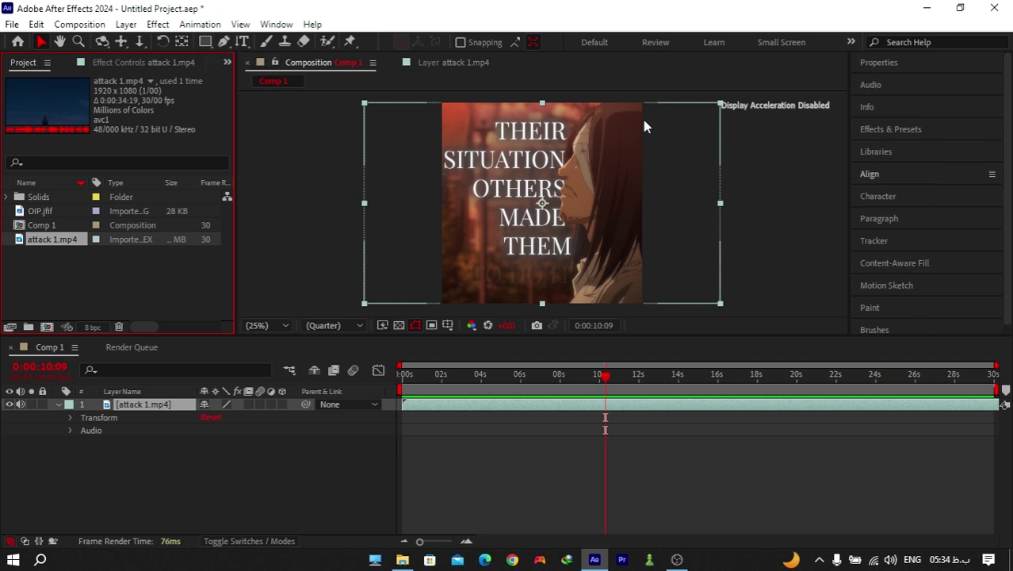
pyautogui.click(413, 325)
pyautogui.click(418, 325)
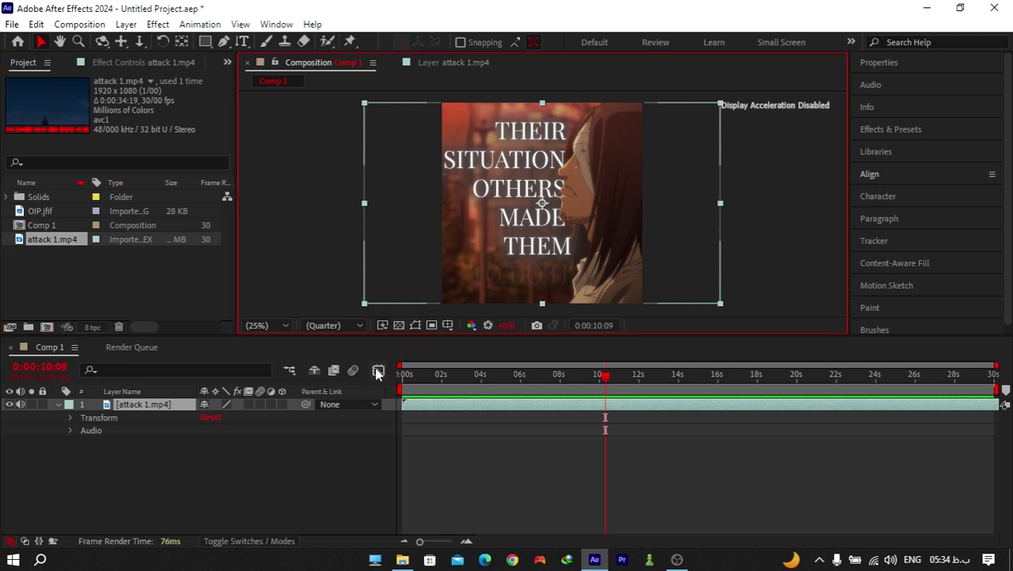
pyautogui.click(378, 371)
pyautogui.click(382, 372)
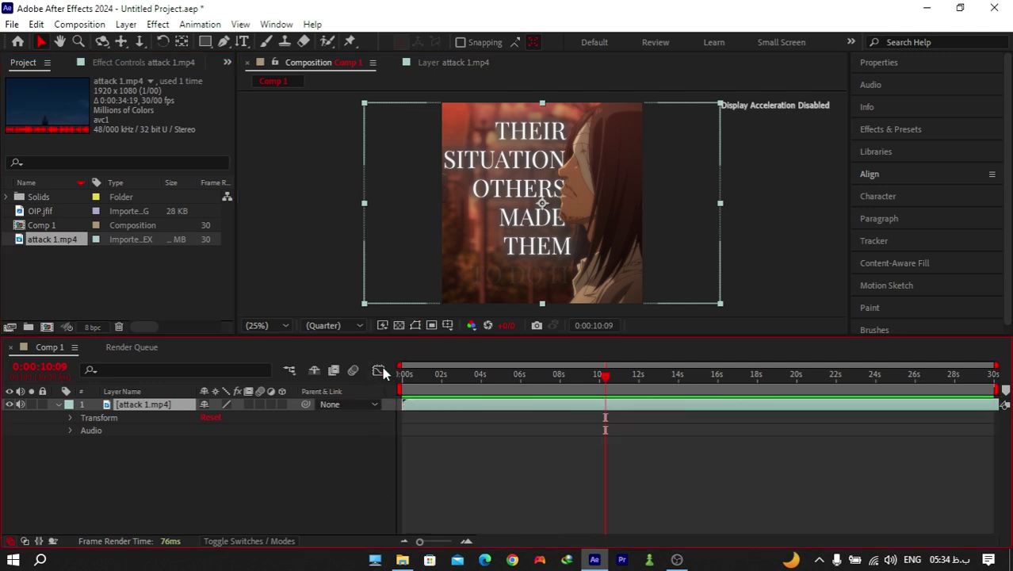